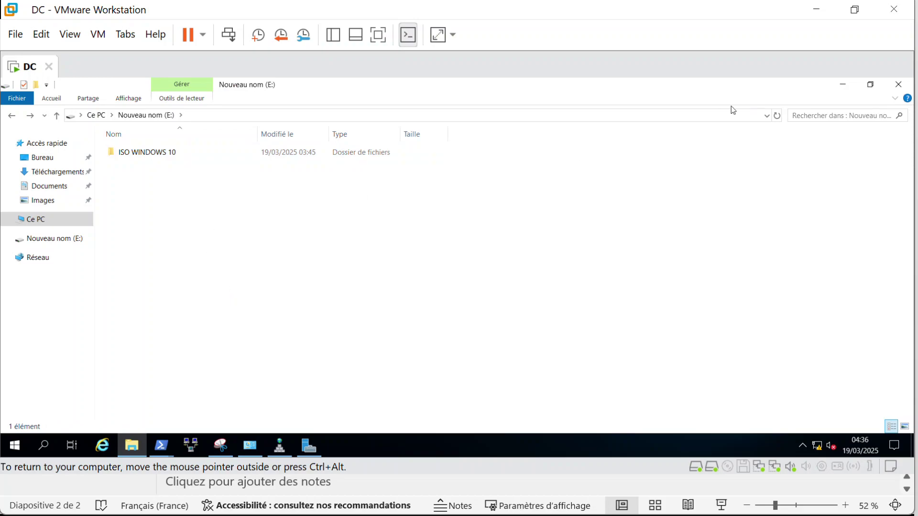
- Minimize the File Explorer, DNS Manager and PowerShell windows to leave the Server Manager dashboard in front
left_click(843, 84)
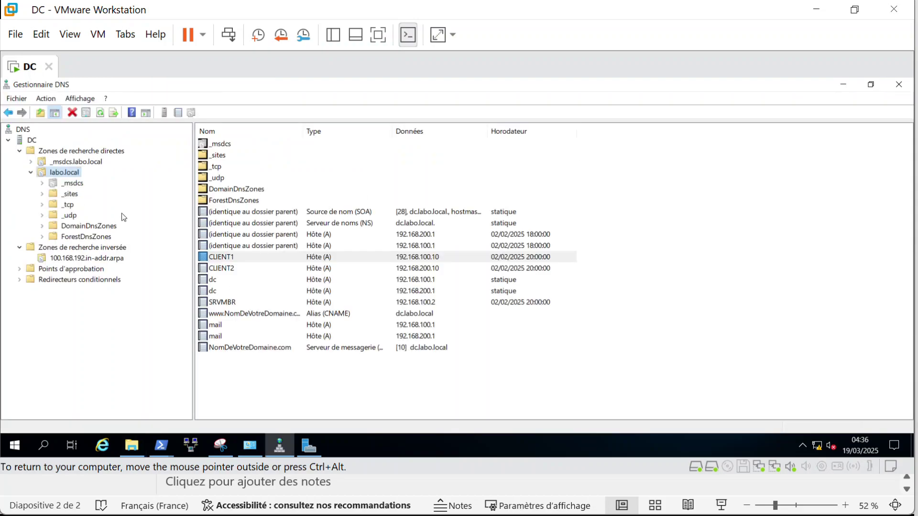
left_click(842, 88)
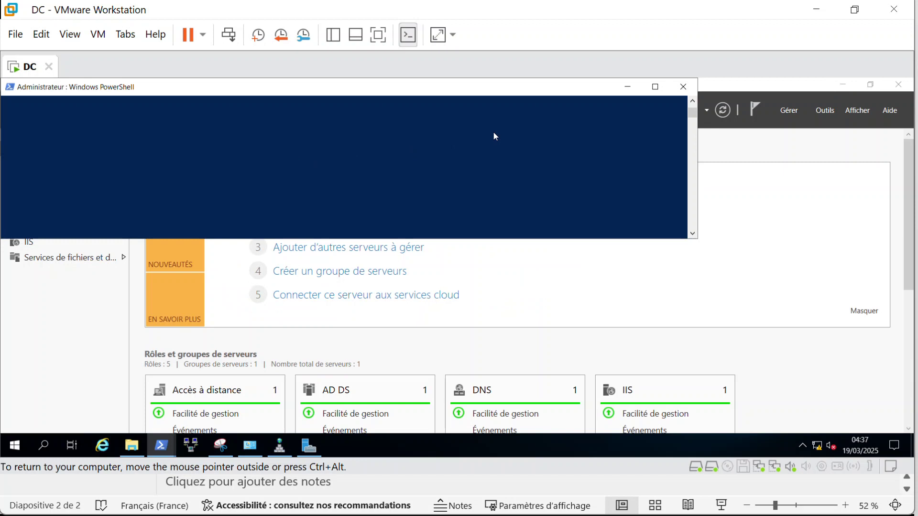
left_click(628, 88)
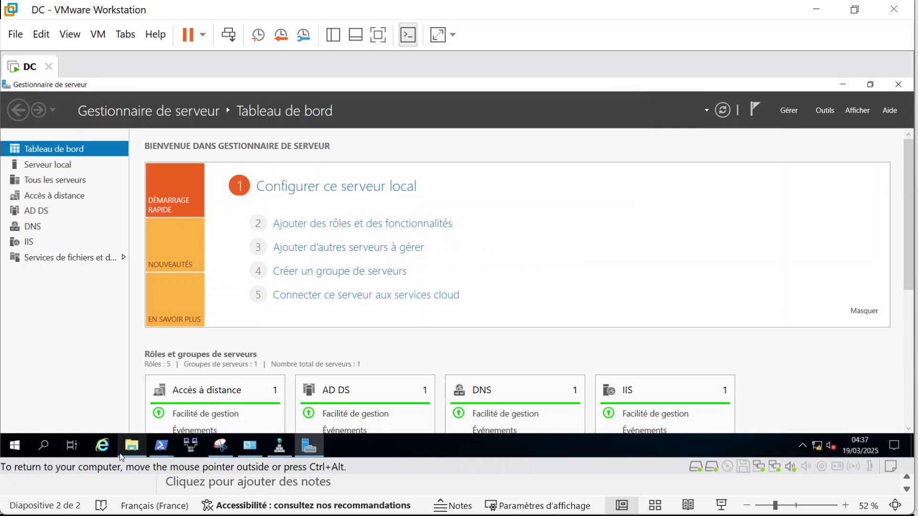
- Check the general properties of the drive Nouveau nom (E:) in File Explorer and close the properties dialog
left_click(131, 448)
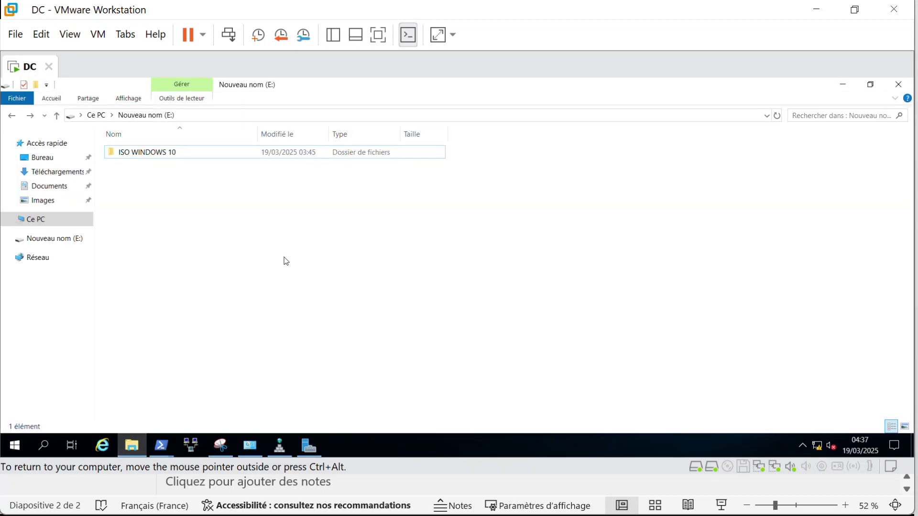
left_click(63, 221)
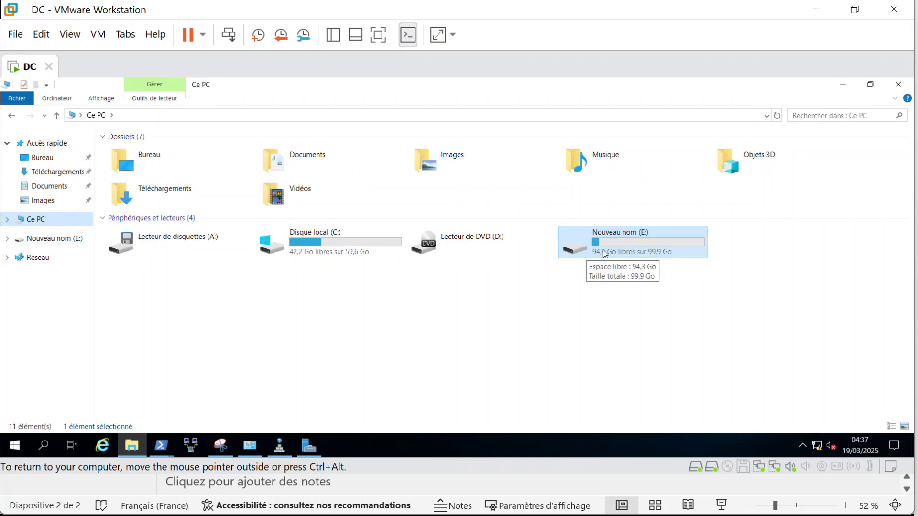
right_click(606, 252)
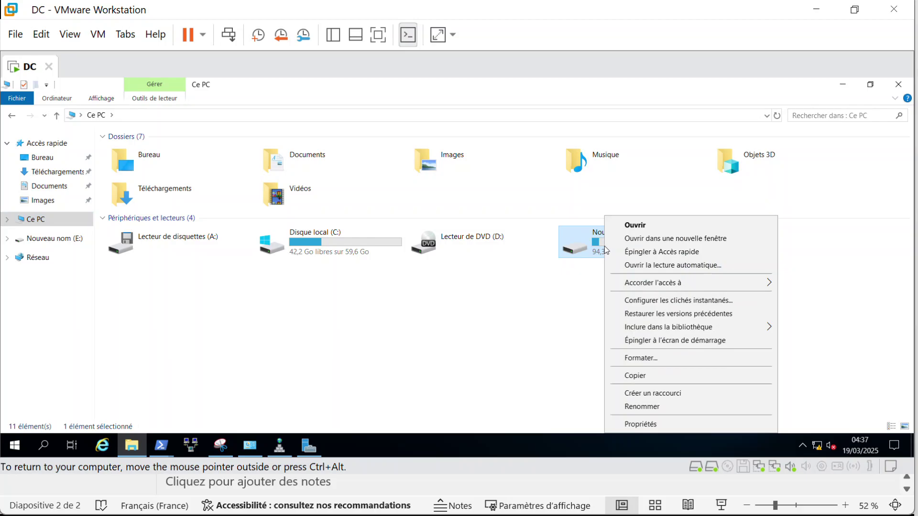
left_click(655, 425)
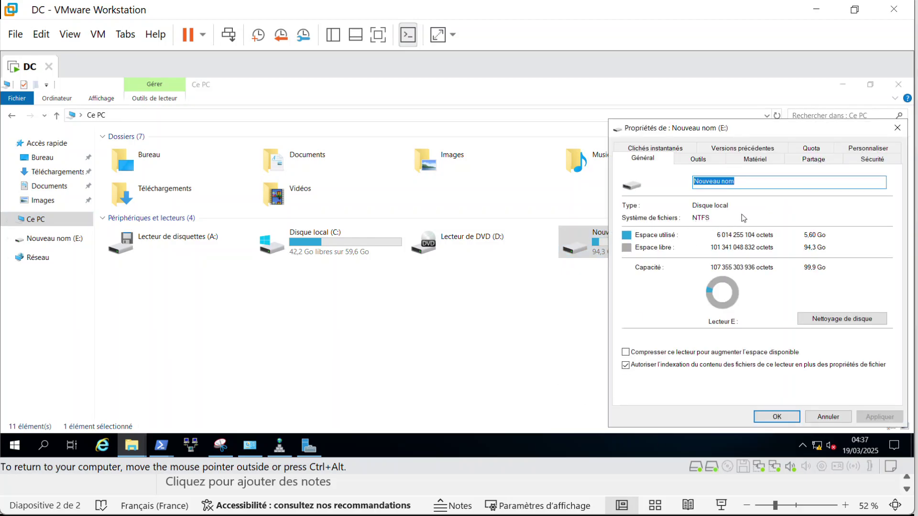
left_click(897, 132)
left_click(897, 134)
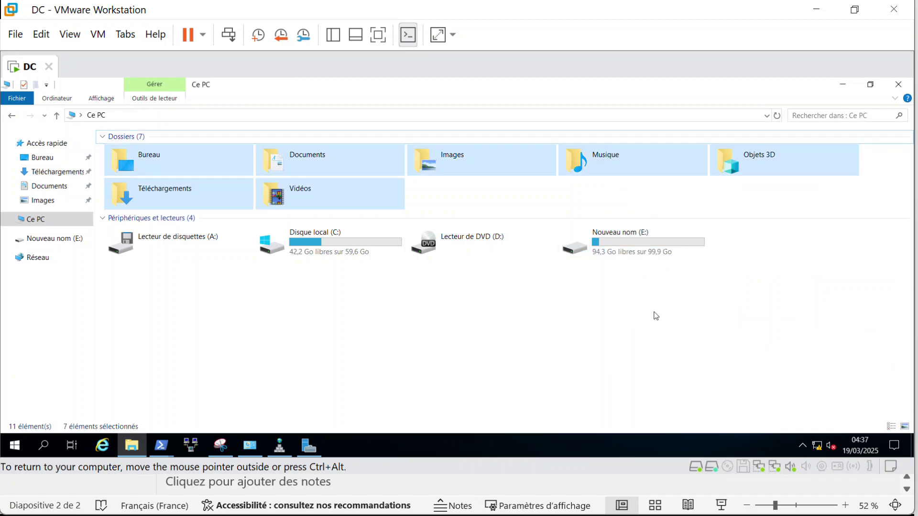
- Mount the Win10_21H2_French_x64 disc image from the ISO WINDOWS 10 folder on drive E:
left_click(567, 319)
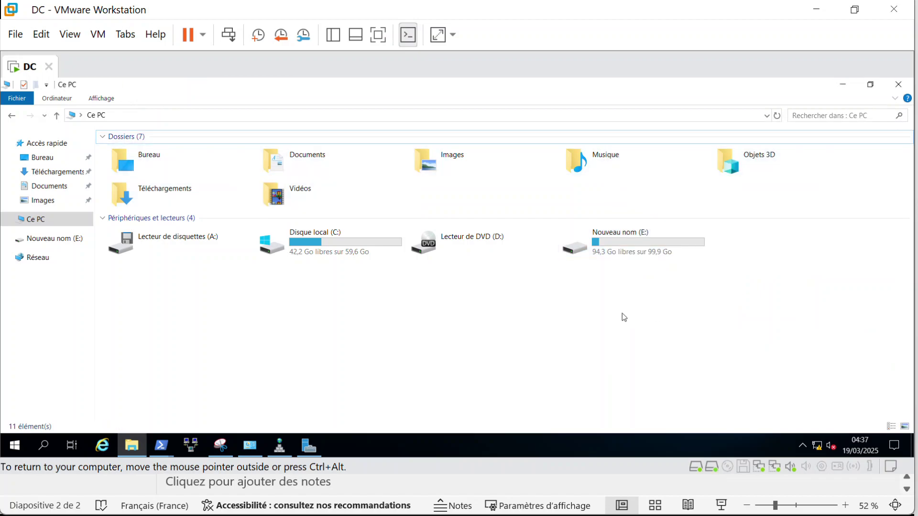
left_click(617, 244)
double_click(616, 242)
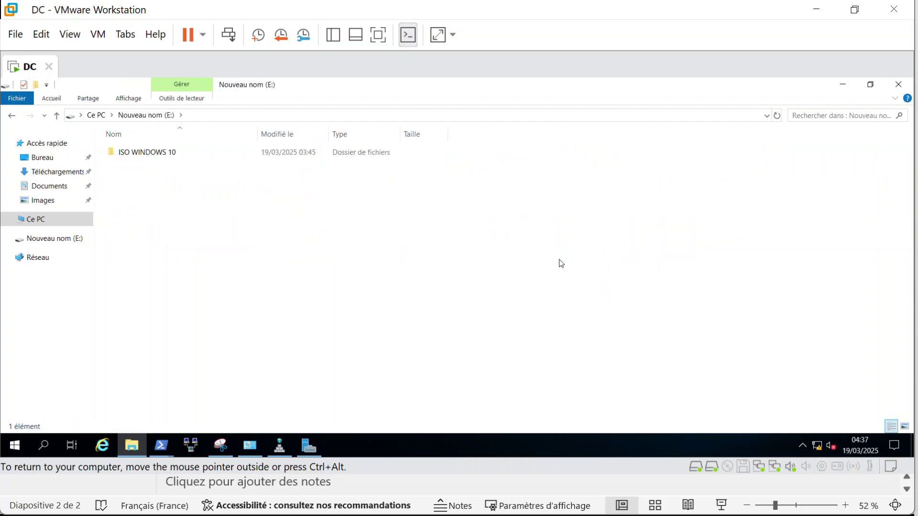
left_click(163, 152)
double_click(162, 157)
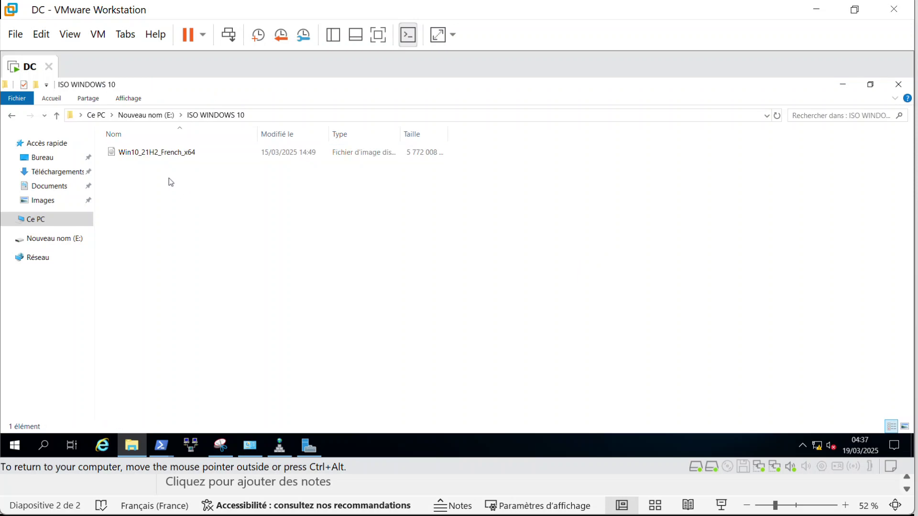
left_click(166, 154)
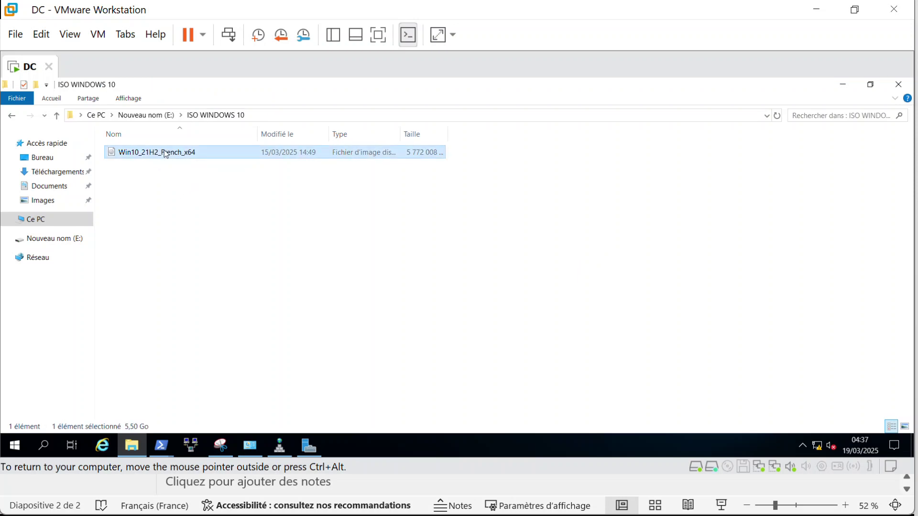
double_click(166, 153)
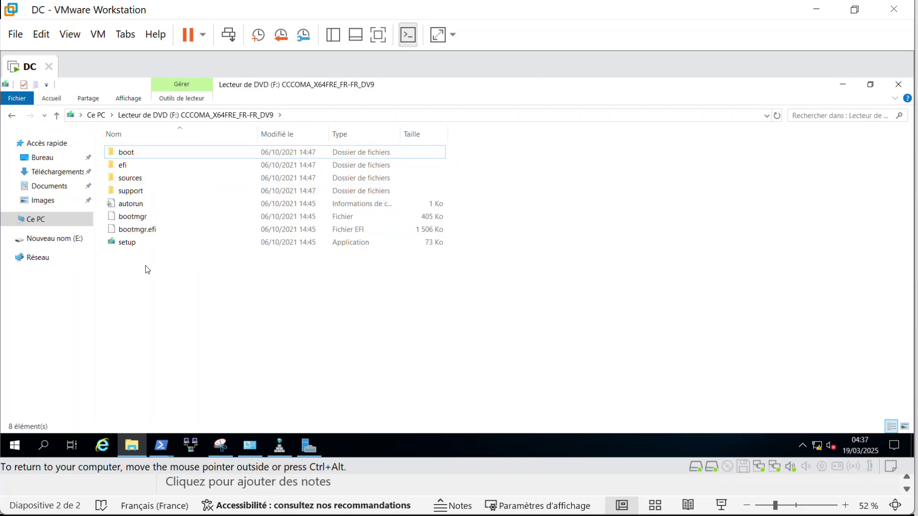
- Copy all the files and folders at the root of the mounted DVD drive (F:)
left_click_drag(141, 207, 153, 158)
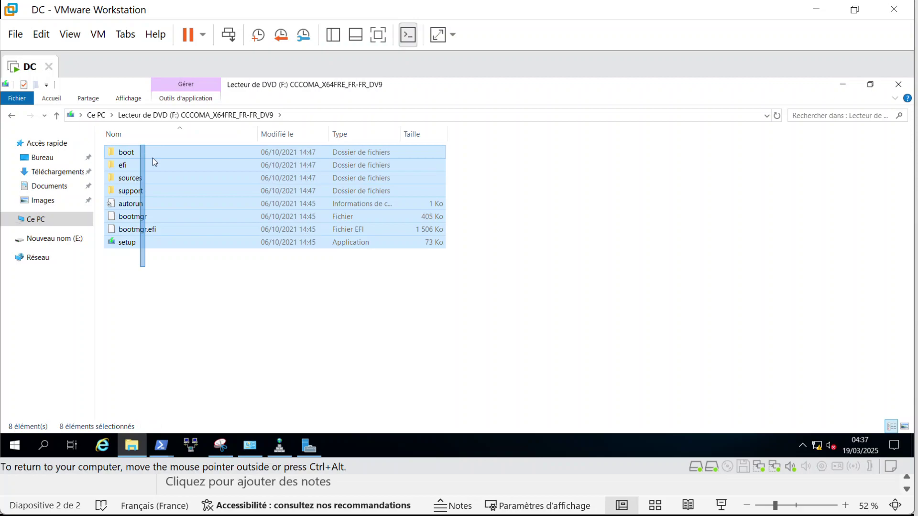
right_click(190, 177)
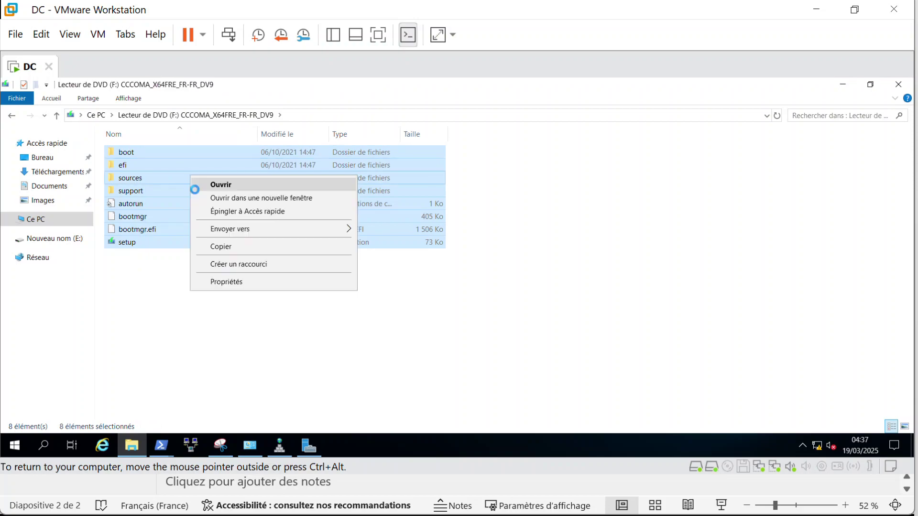
left_click(239, 252)
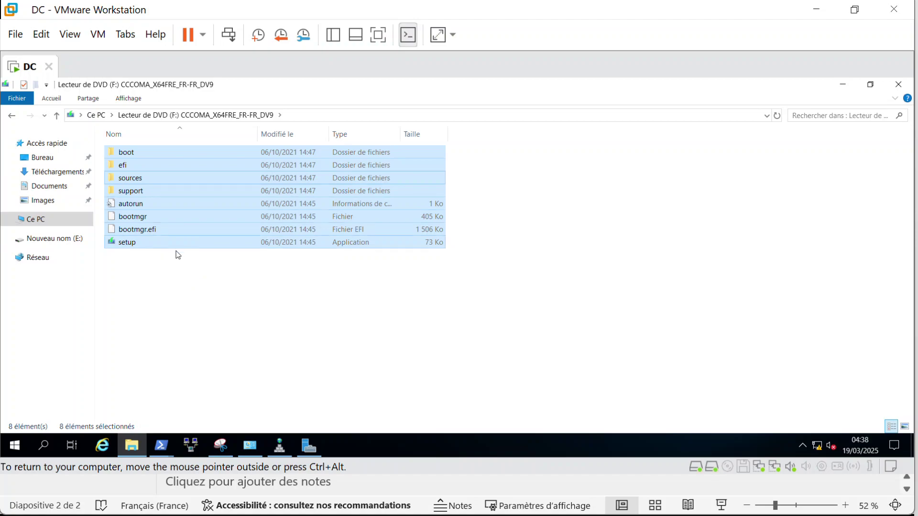
- Create a folder named WINDOWS10 inside the ISO WINDOWS 10 folder on drive E: and open it
left_click(65, 220)
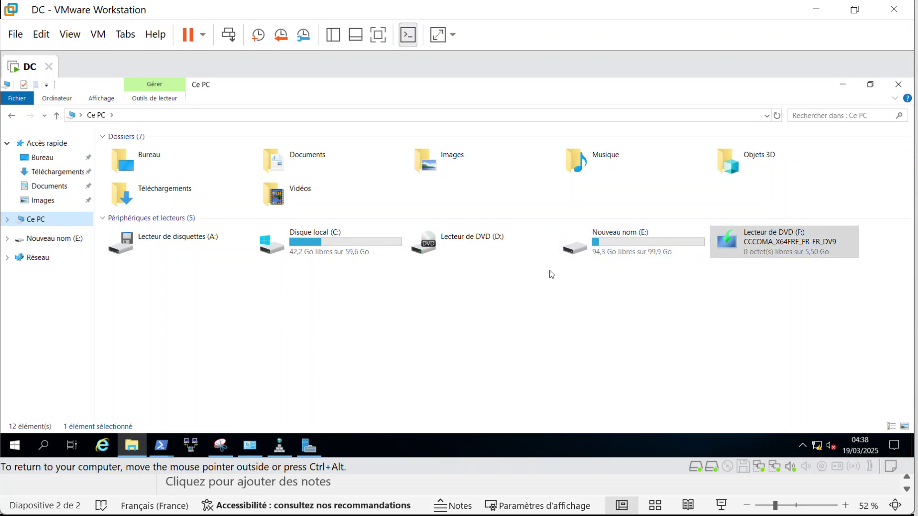
double_click(616, 245)
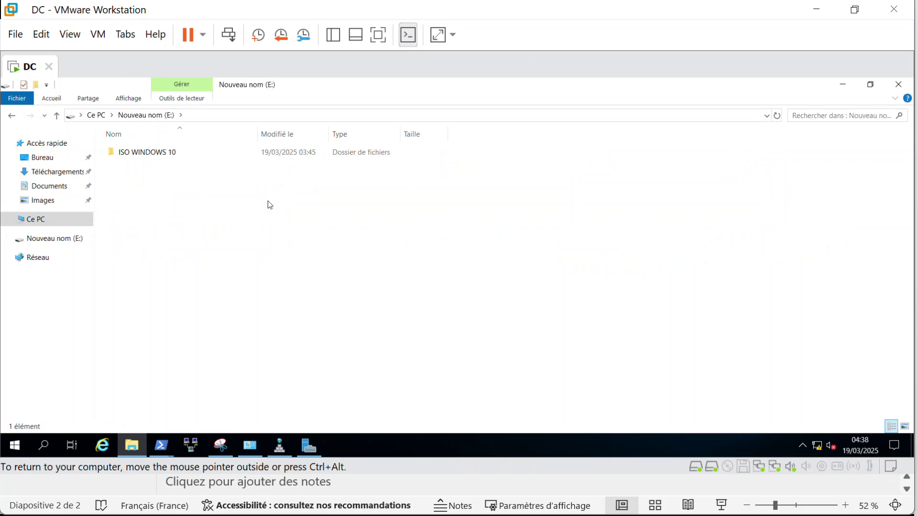
left_click(155, 153)
double_click(155, 152)
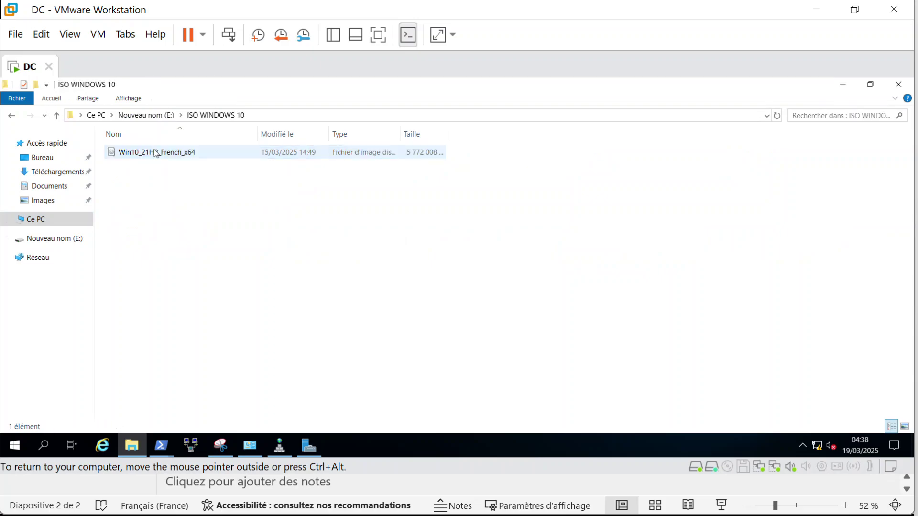
left_click(39, 86)
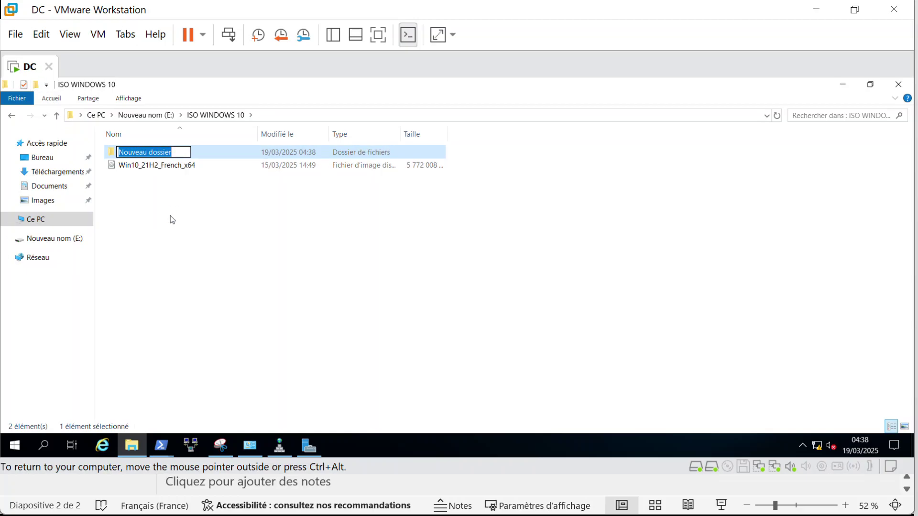
type("WIN")
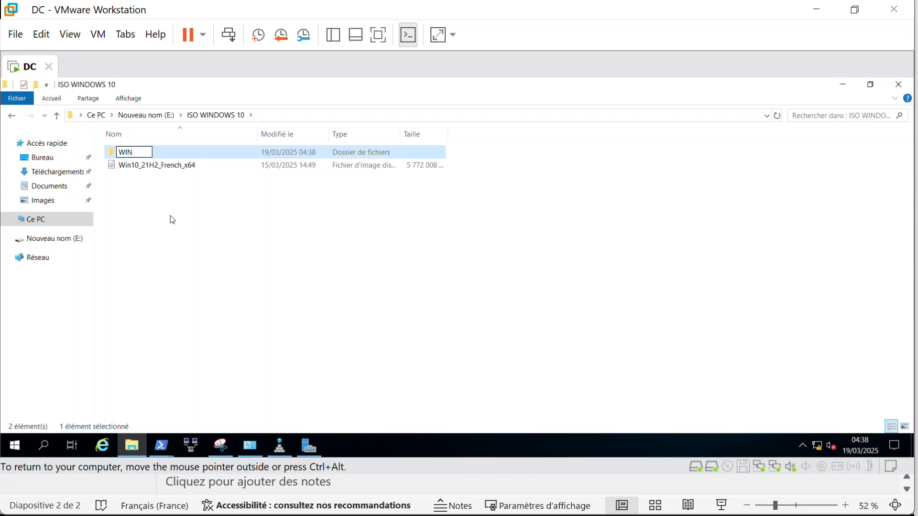
type("DOWS10")
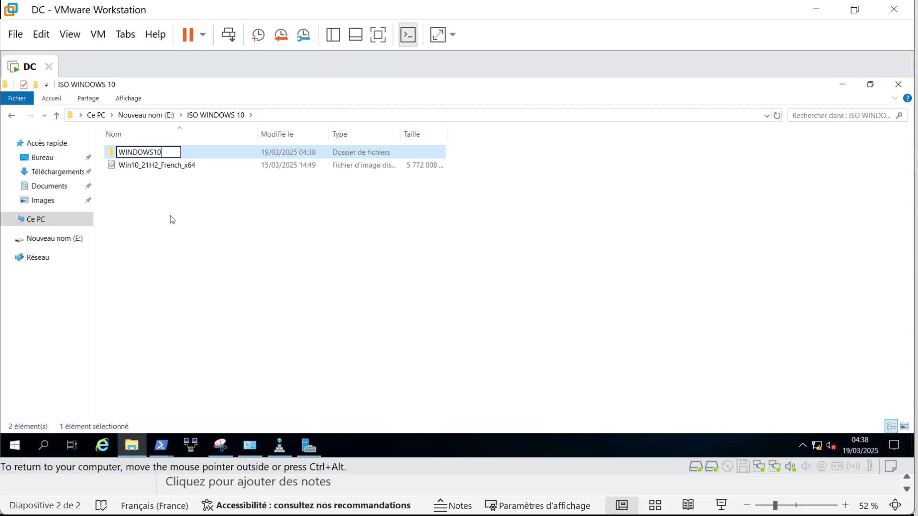
key("Return")
key("Return")
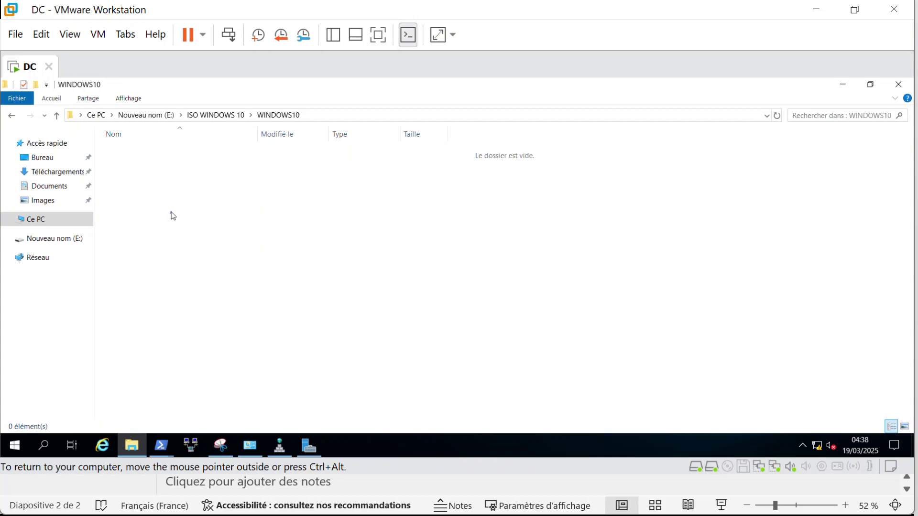
- Paste the copied installation files into the WINDOWS10 folder and minimize the copy progress window
right_click(173, 221)
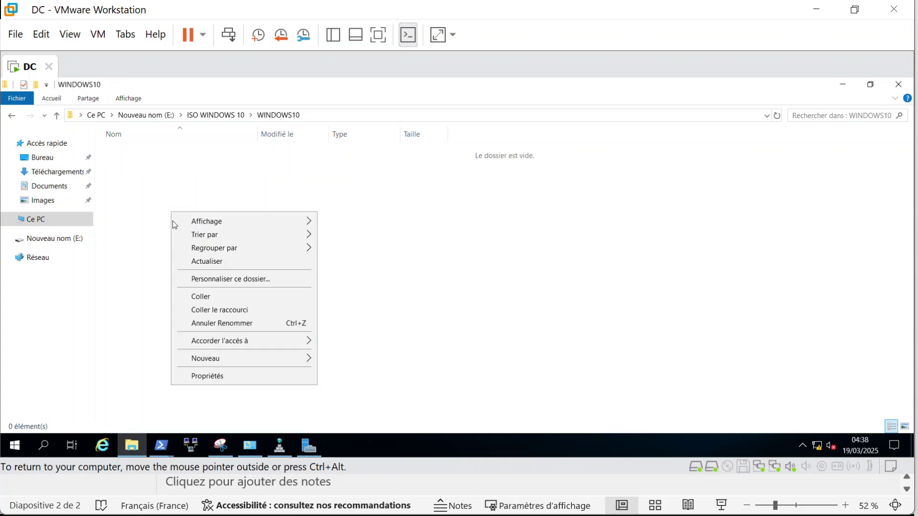
left_click(203, 300)
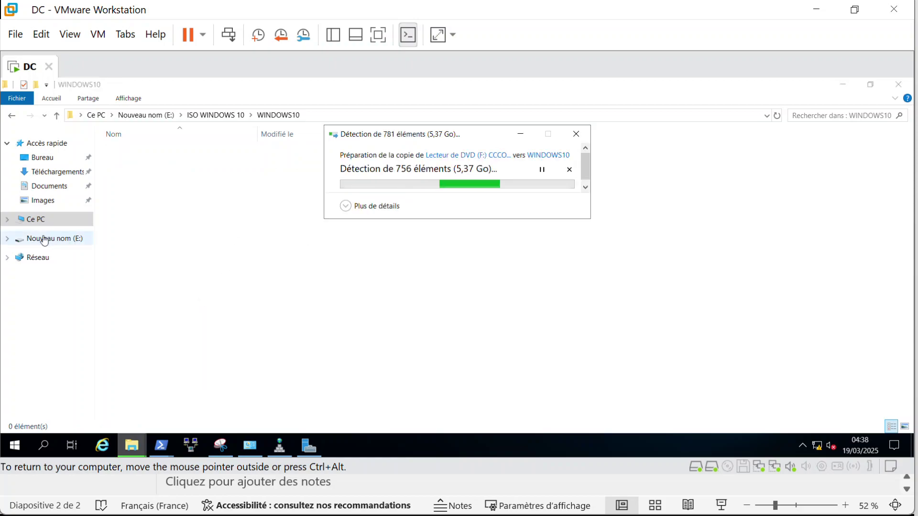
left_click(33, 220)
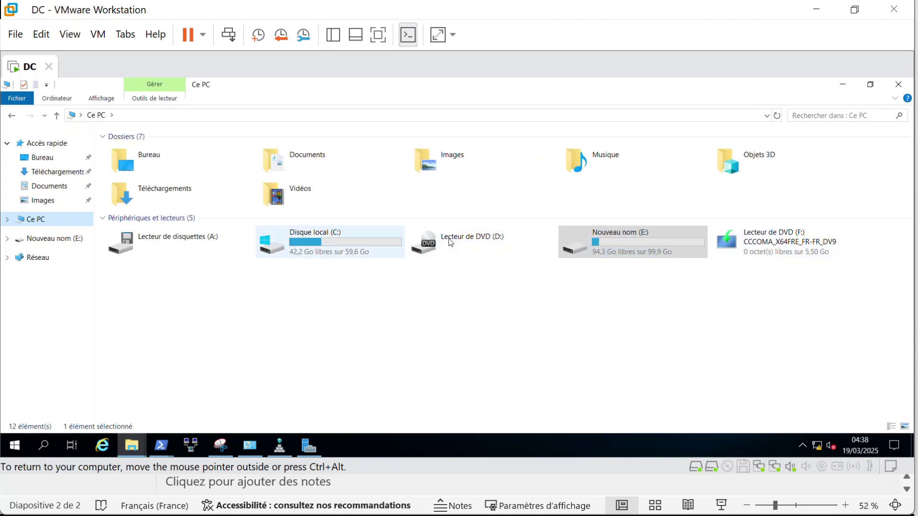
left_click(140, 445)
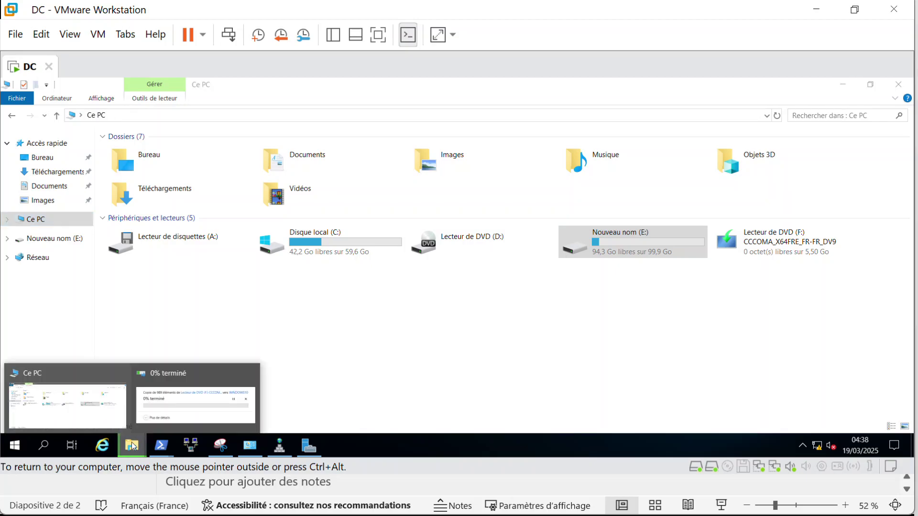
left_click(176, 409)
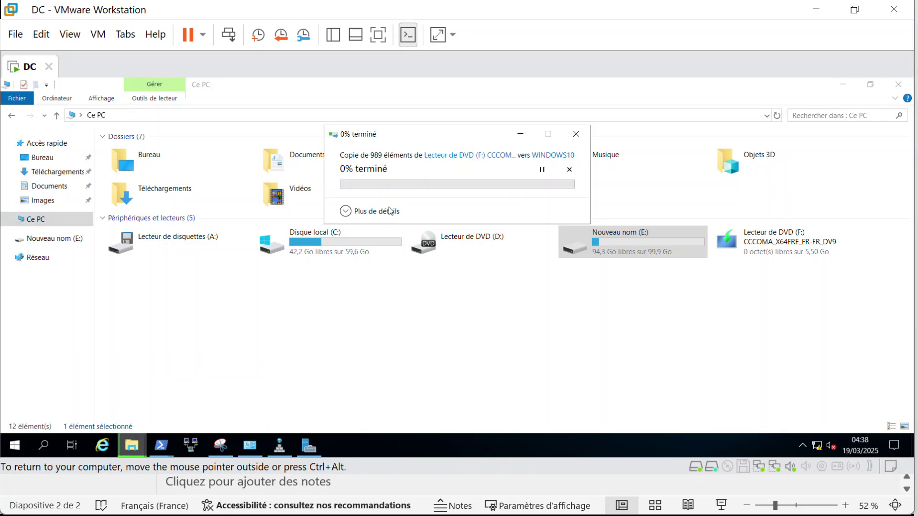
left_click(518, 138)
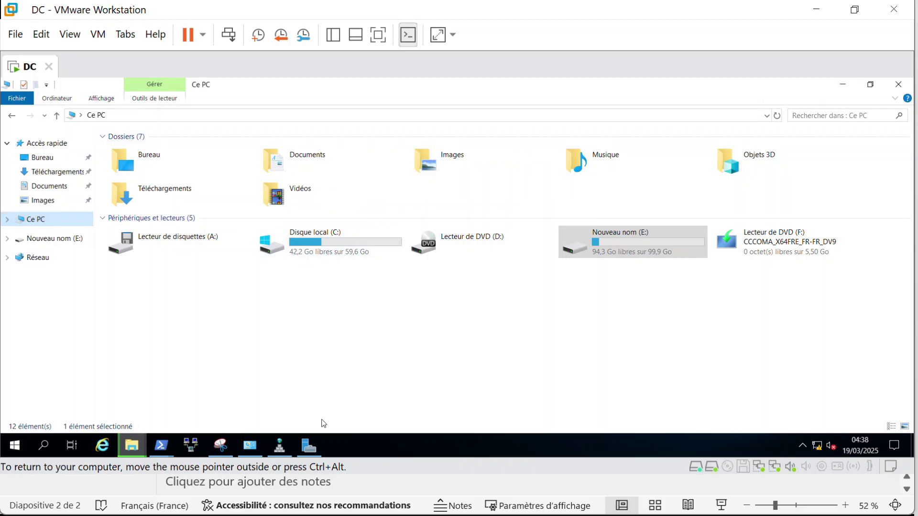
- Switch to Server Manager, start the Add Roles and Features wizard and accept the role-based or feature-based installation type
left_click(313, 455)
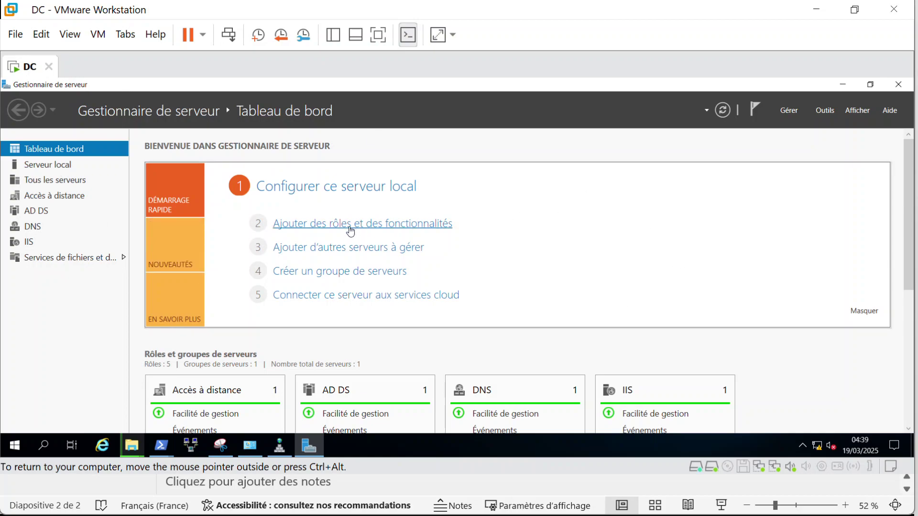
left_click(789, 111)
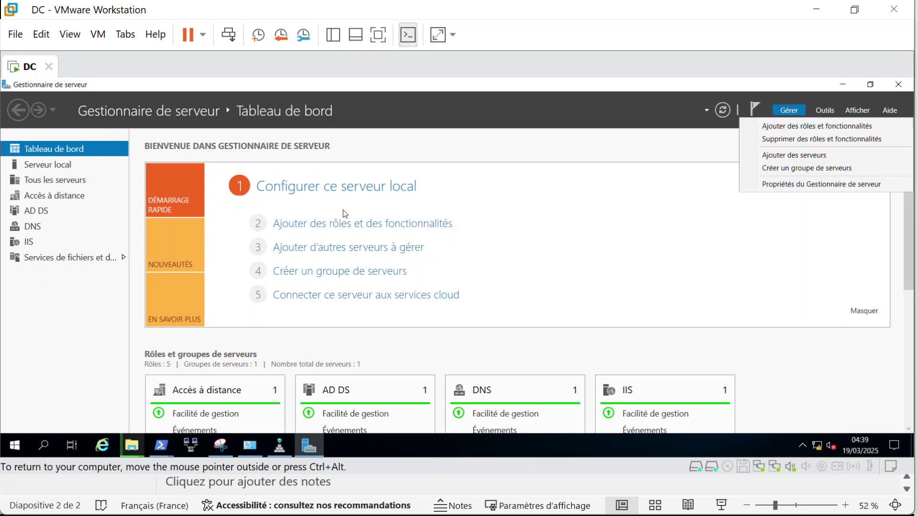
left_click(348, 226)
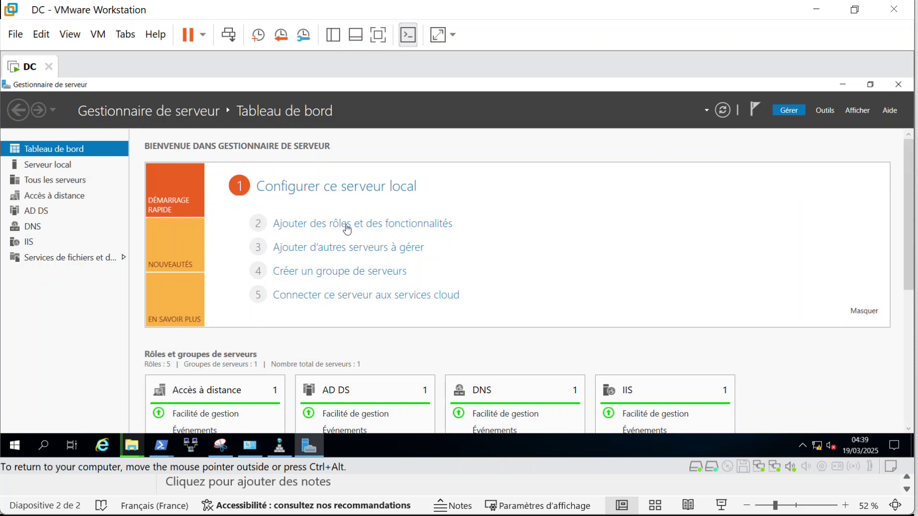
left_click(378, 227)
left_click_drag(303, 124, 422, 100)
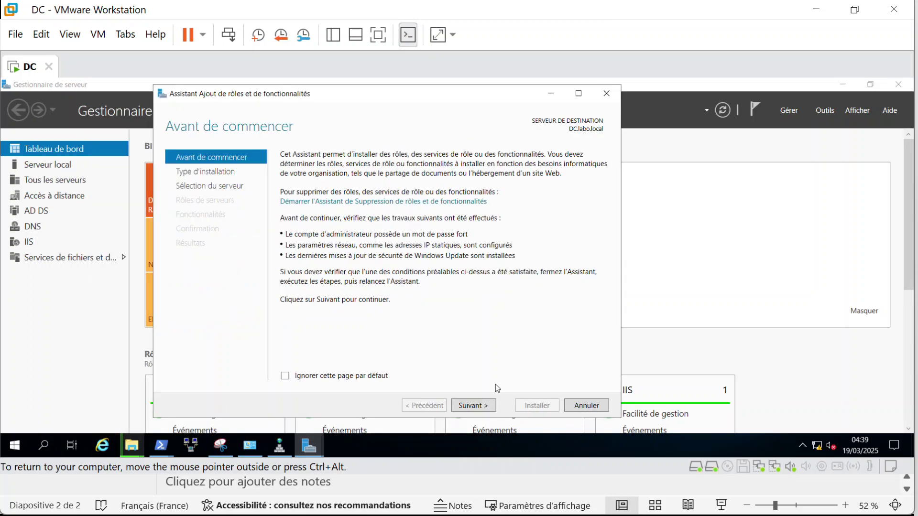
left_click(475, 405)
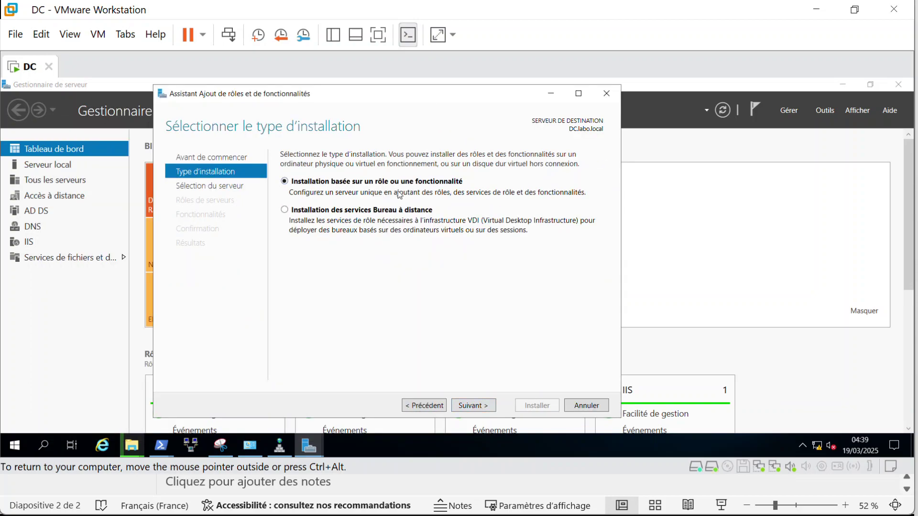
left_click(478, 408)
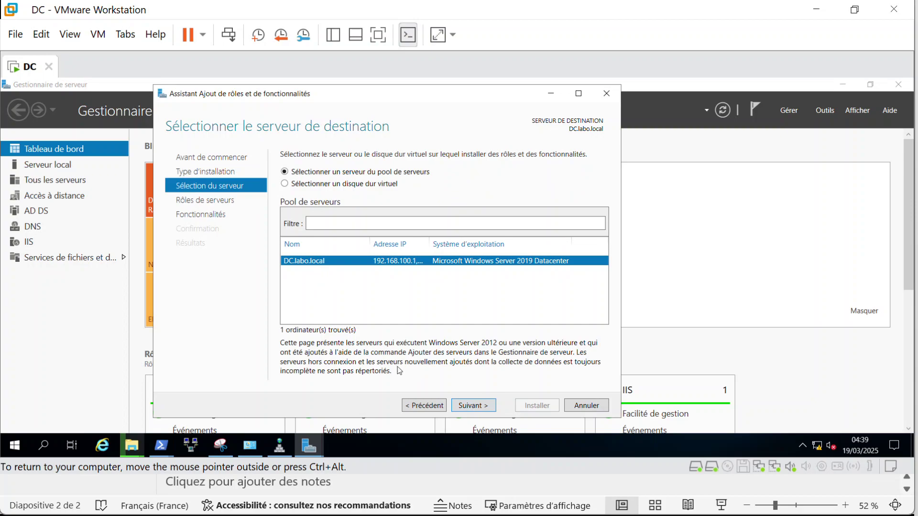
- Keep DC.labo.local as the destination server and select the Windows Deployment Services role with its management tools
left_click(476, 411)
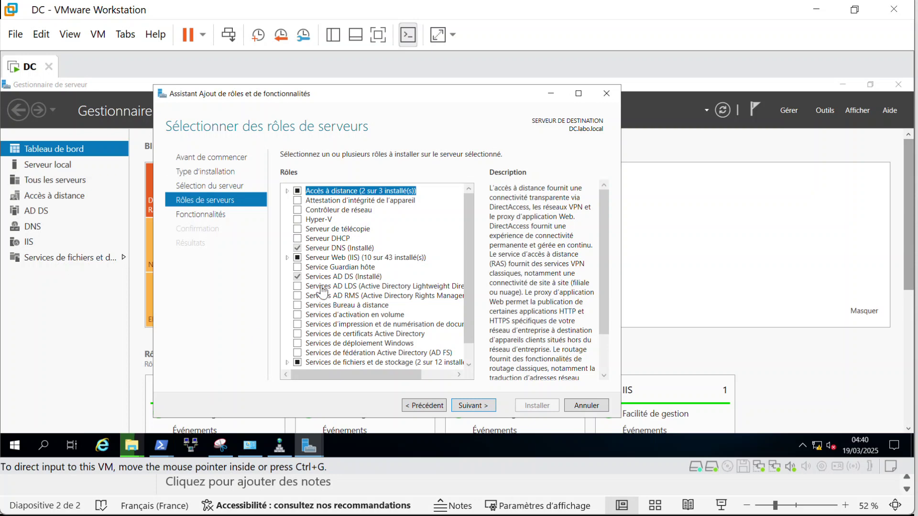
left_click(297, 344)
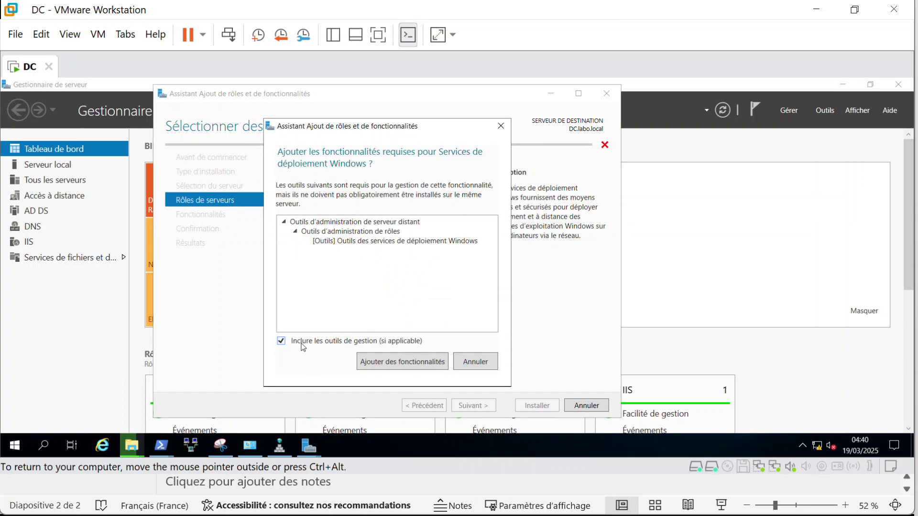
left_click(382, 361)
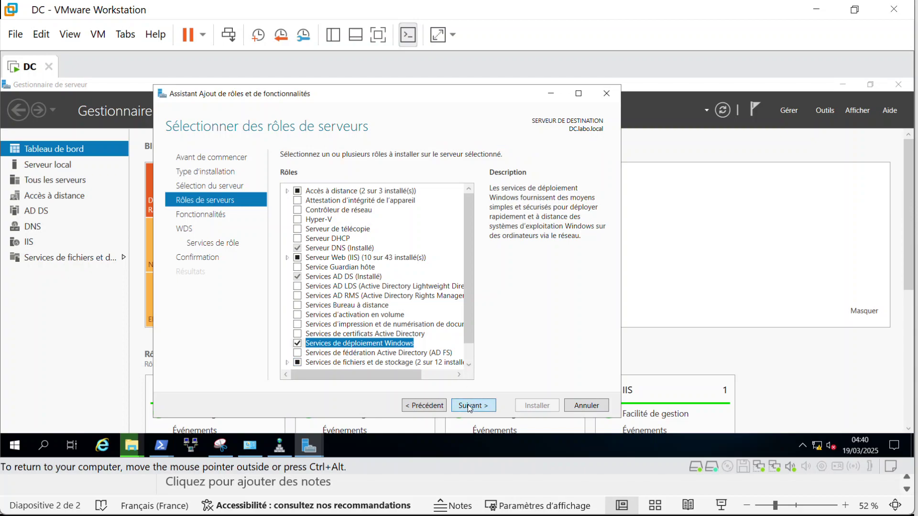
- Accept the default features and both WDS role services, Deployment Server and Transport Server, and start the installation
left_click(470, 407)
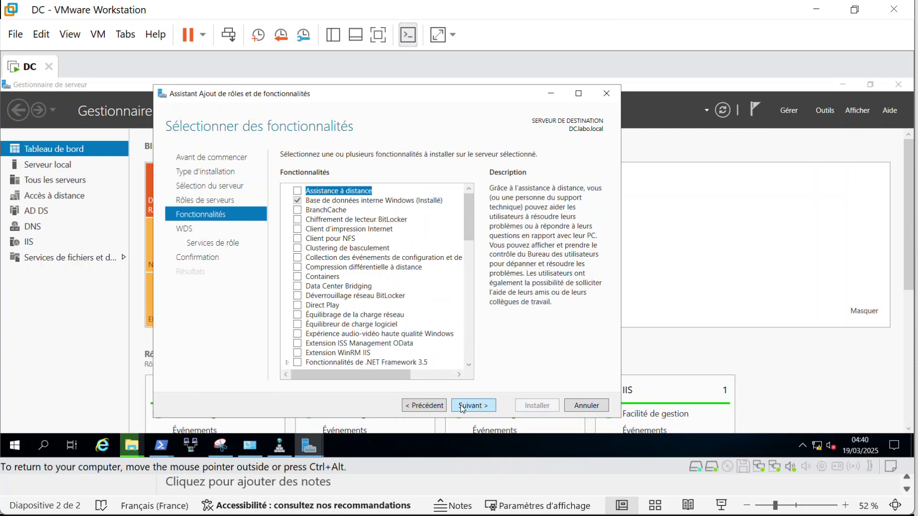
left_click(462, 407)
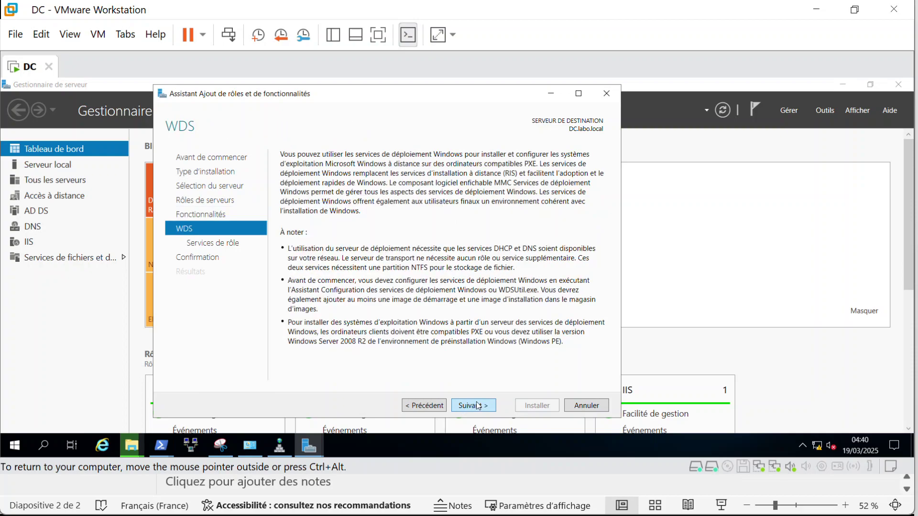
double_click(466, 407)
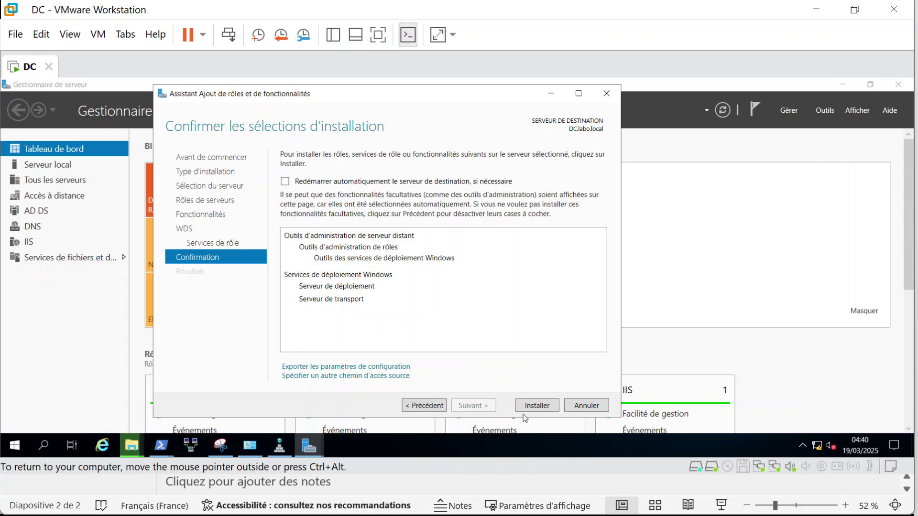
left_click(535, 408)
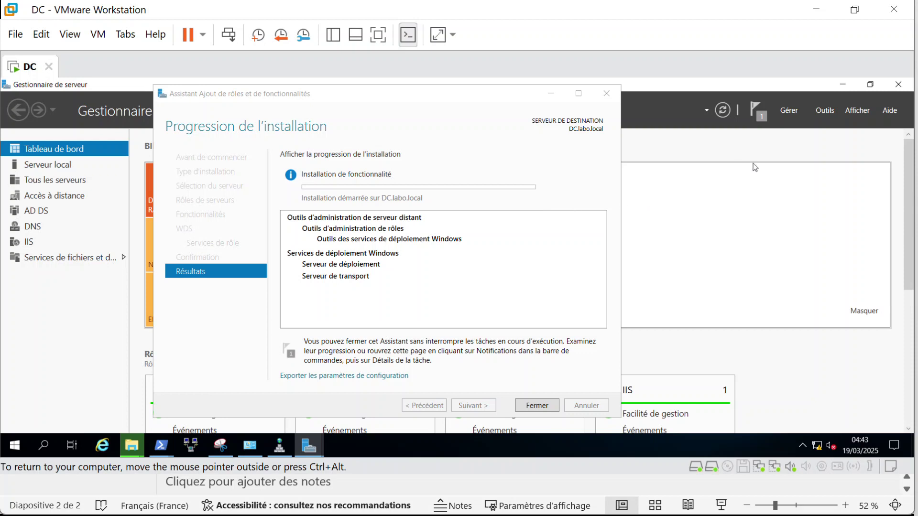
- Start a second Add Roles and Features wizard with role-based installation on DC.labo.local and advance to the server roles
left_click(784, 113)
left_click(774, 125)
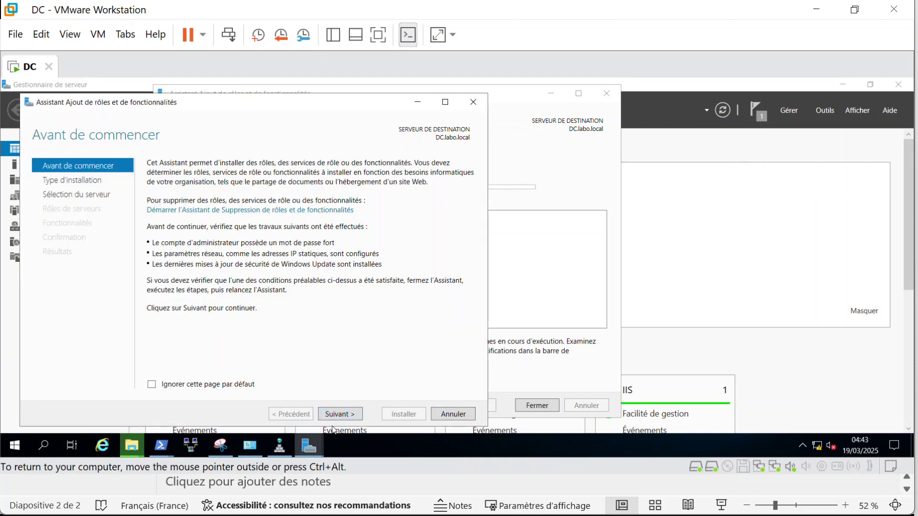
left_click(340, 415)
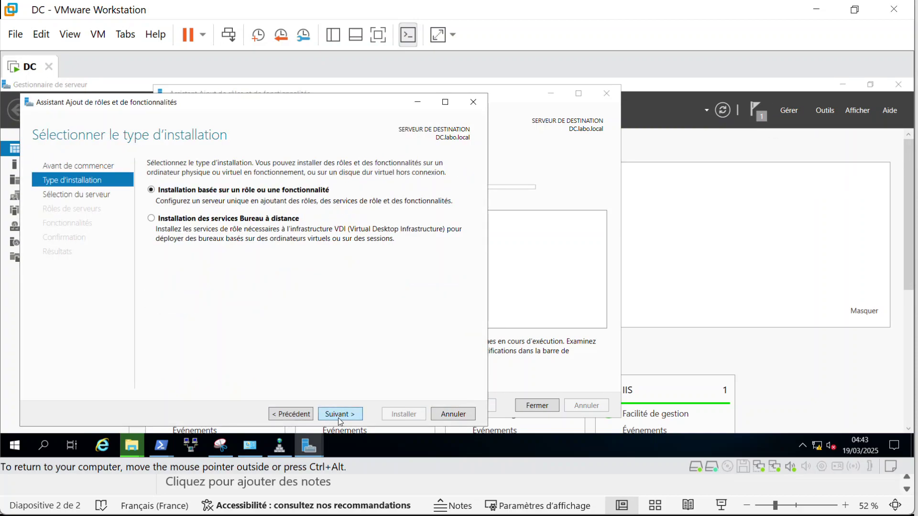
left_click(340, 419)
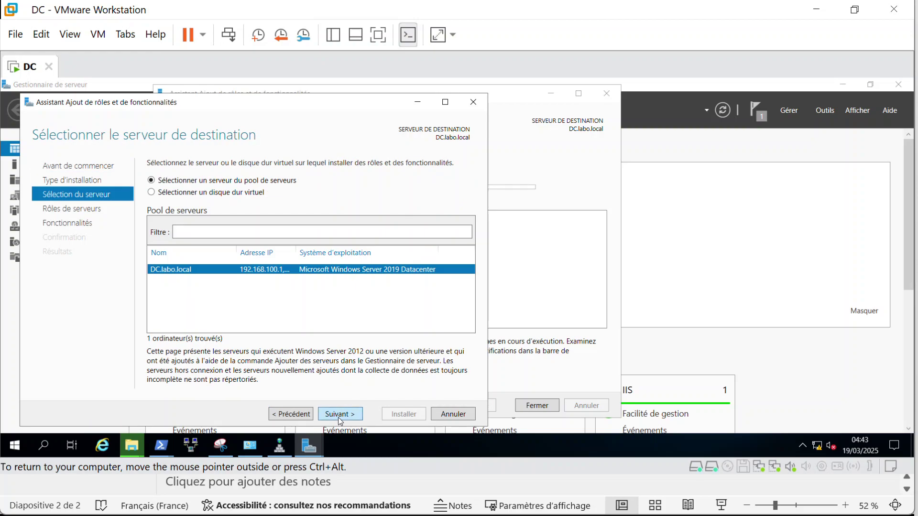
left_click(338, 416)
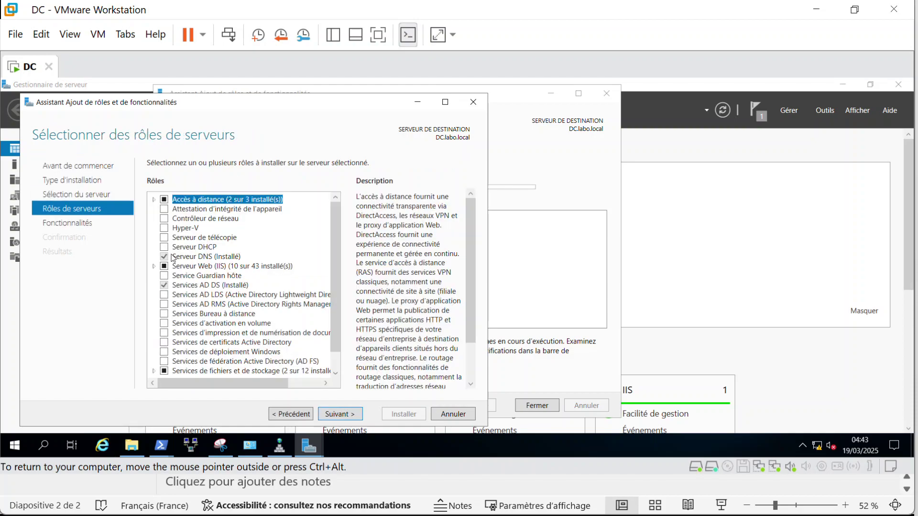
- Select the DHCP Server role with its management tools, keep the default features and start the installation
left_click(165, 249)
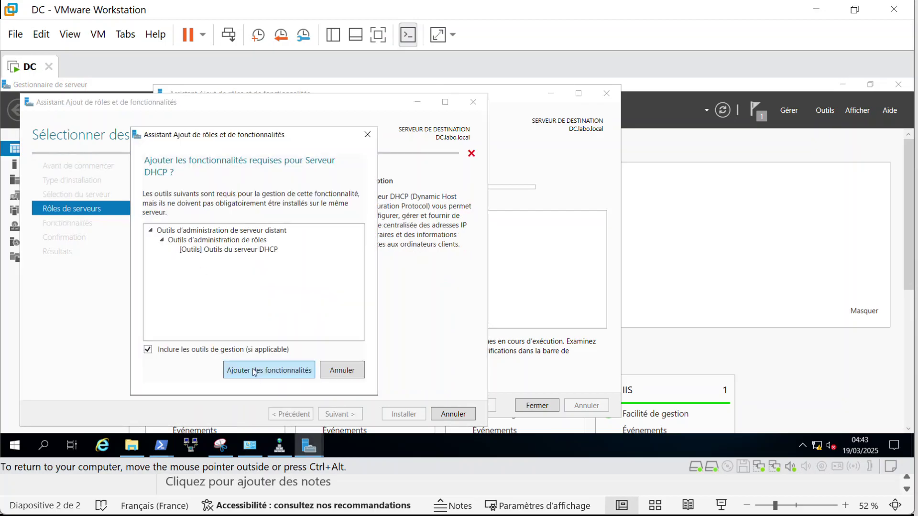
left_click(254, 370)
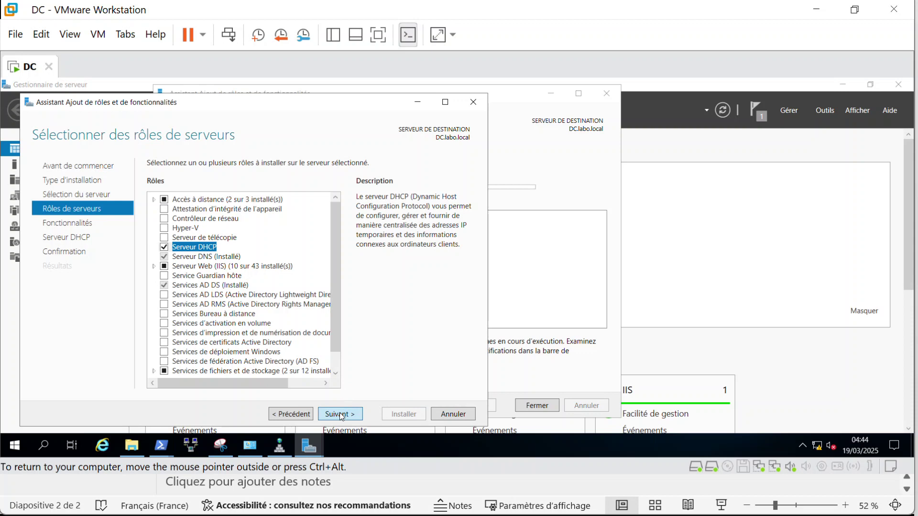
left_click(340, 414)
left_click(340, 415)
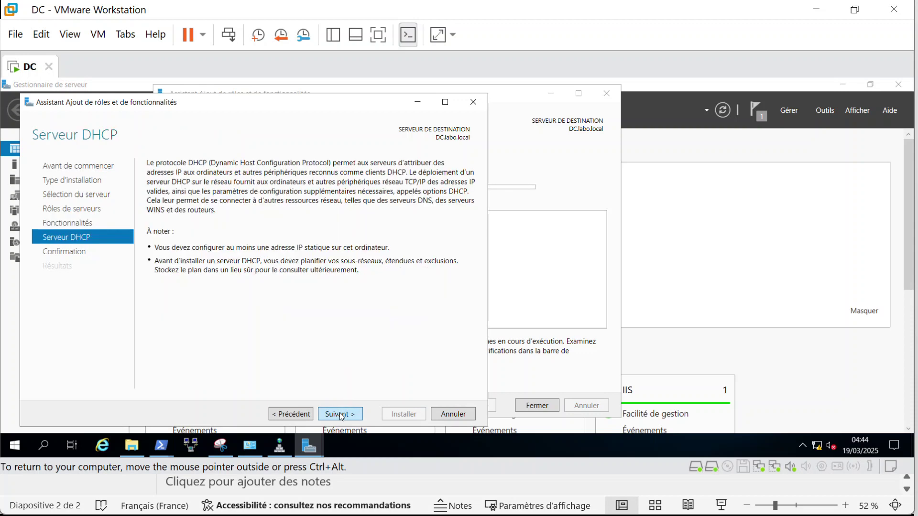
left_click(340, 414)
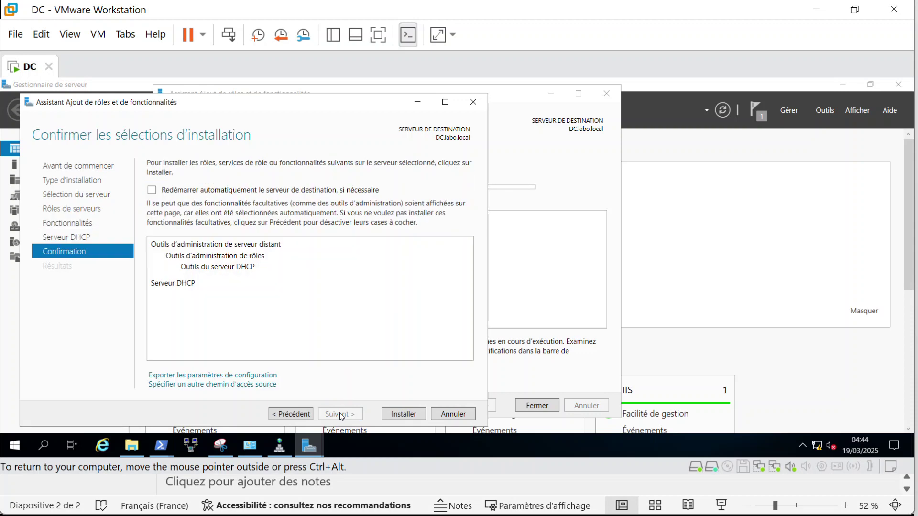
left_click(391, 415)
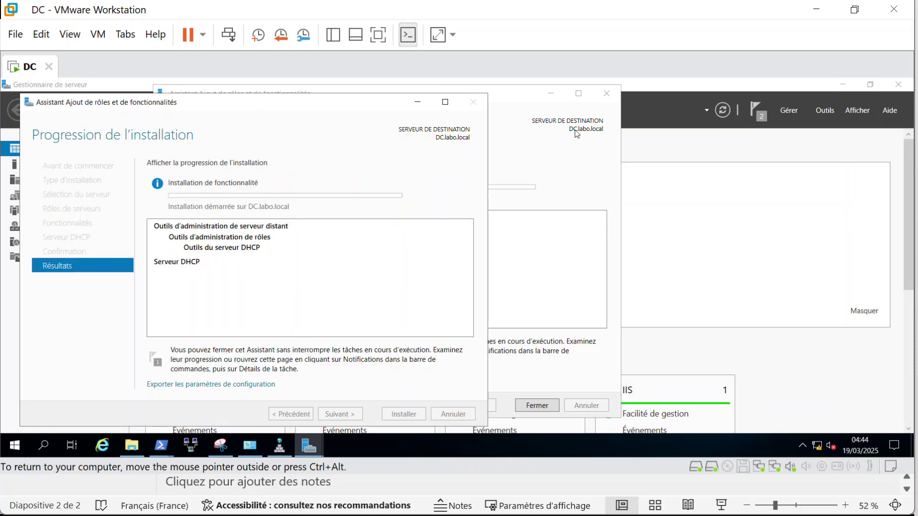
- Arrange the WDS and DHCP installation progress windows side by side and release the input from the virtual machine
left_click_drag(292, 102, 645, 111)
left_click_drag(353, 97, 210, 98)
left_click_drag(573, 120, 661, 106)
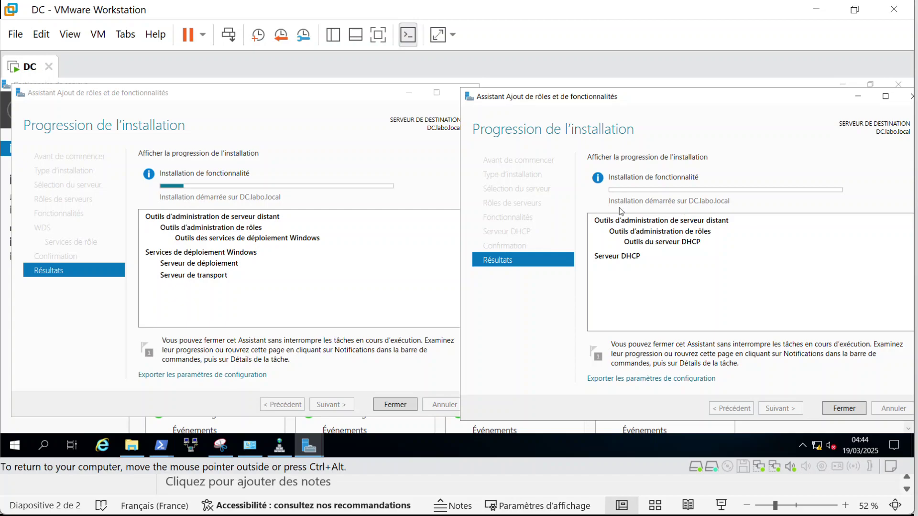
key("ctrl+alt")
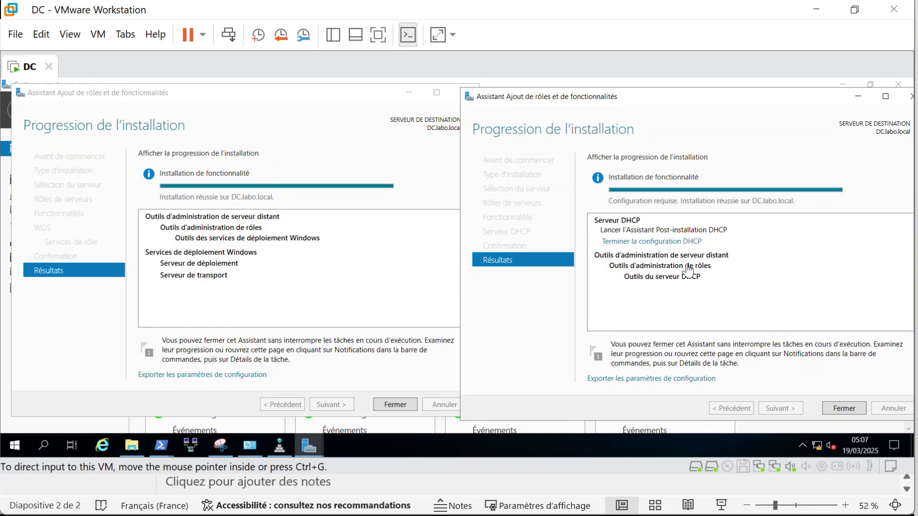
- Minimize the WDS wizard and complete the DHCP post-installation configuration, authorizing the server with the LABO\Administrateur credentials
left_click(410, 94)
left_click_drag(701, 105, 426, 97)
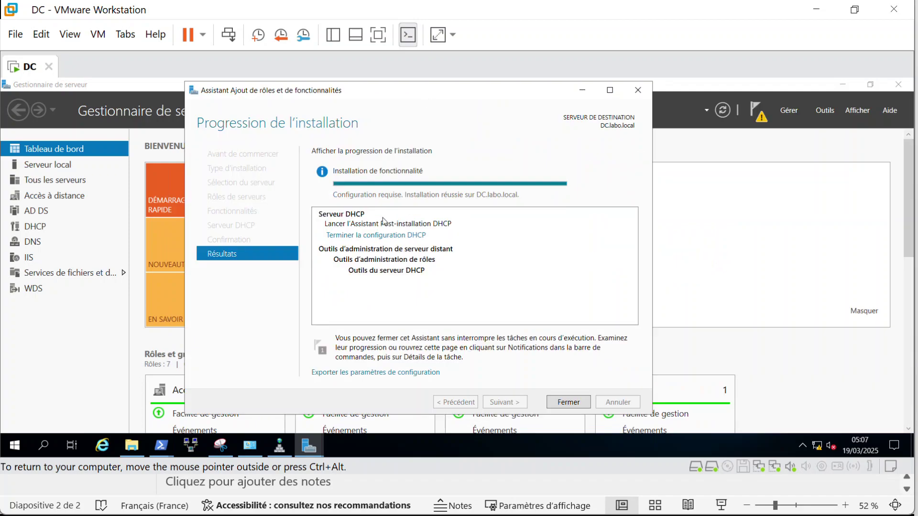
left_click(384, 237)
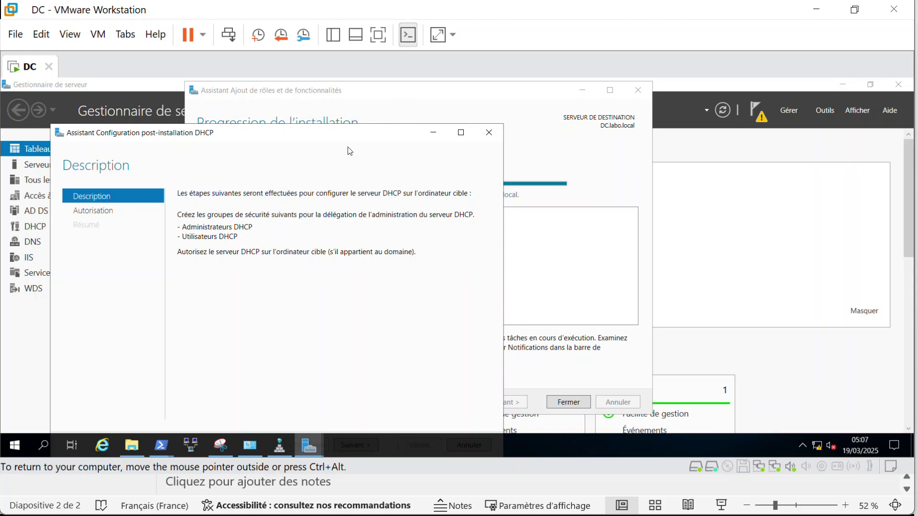
left_click_drag(346, 133, 447, 87)
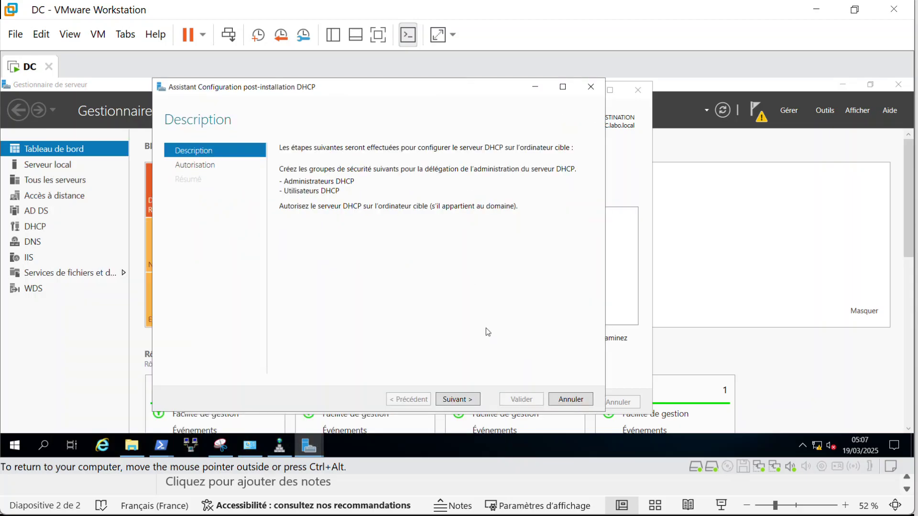
left_click(466, 401)
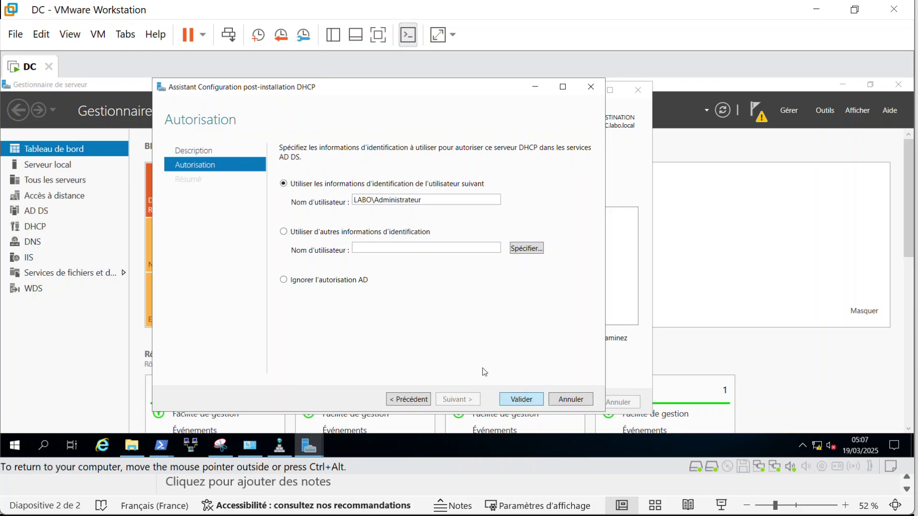
left_click(509, 401)
left_click(511, 400)
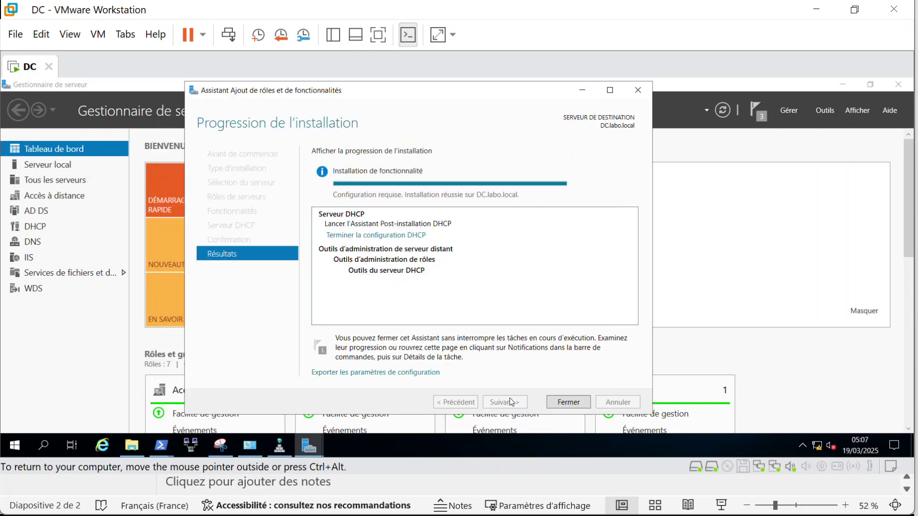
- Open the DHCP console from Server Manager, maximize it and widen its console tree
left_click(670, 342)
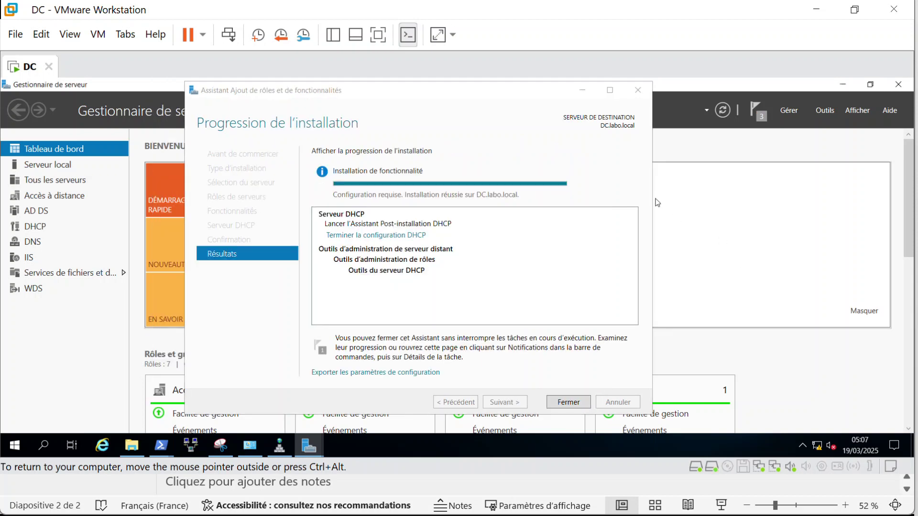
left_click(827, 111)
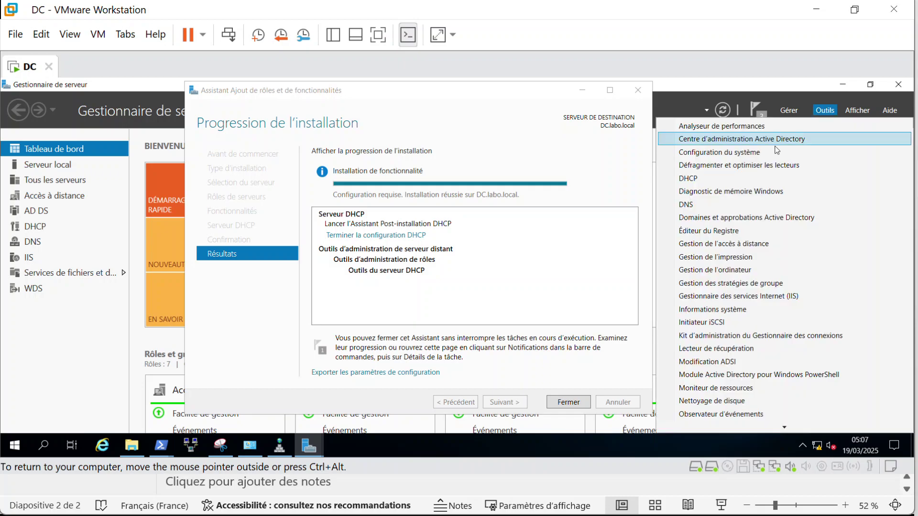
left_click(707, 180)
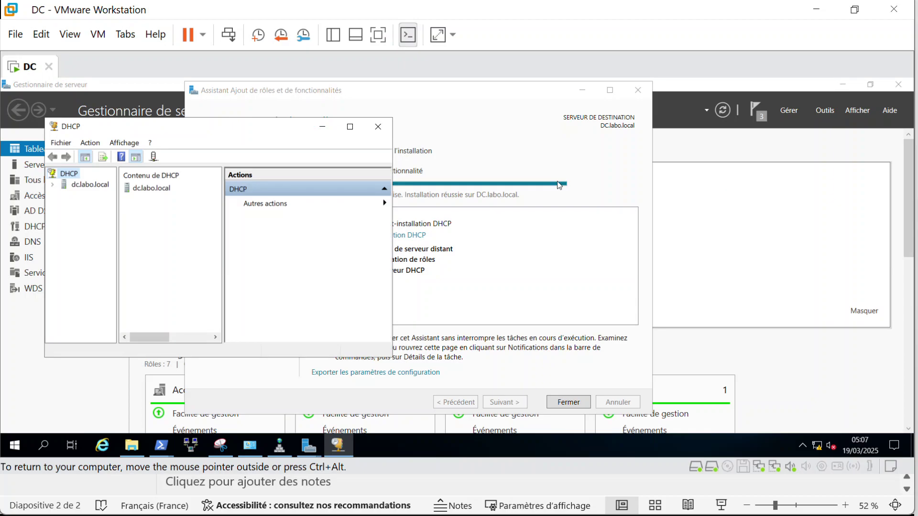
left_click(356, 132)
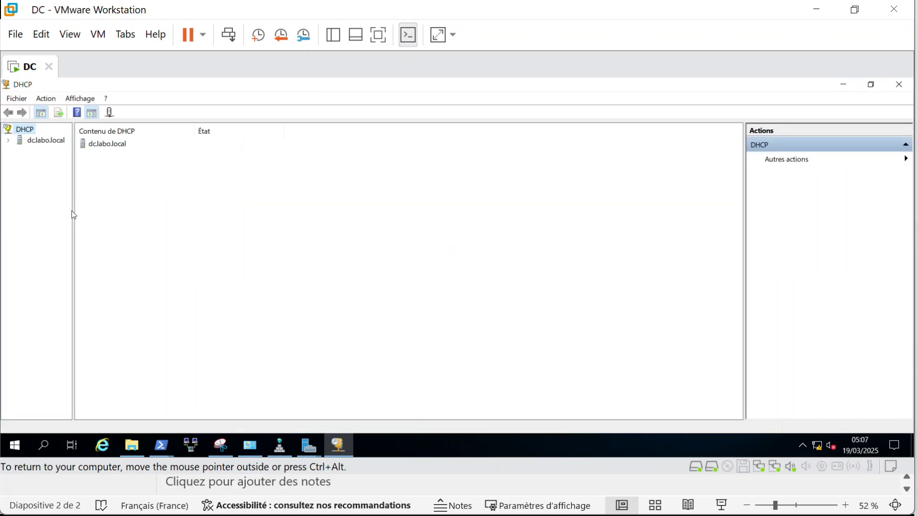
left_click_drag(73, 216, 75, 215)
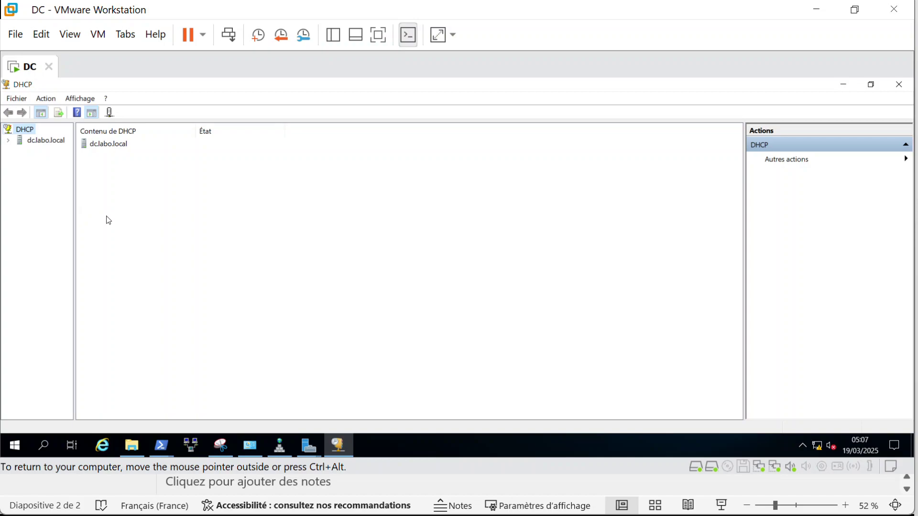
left_click_drag(75, 221, 173, 223)
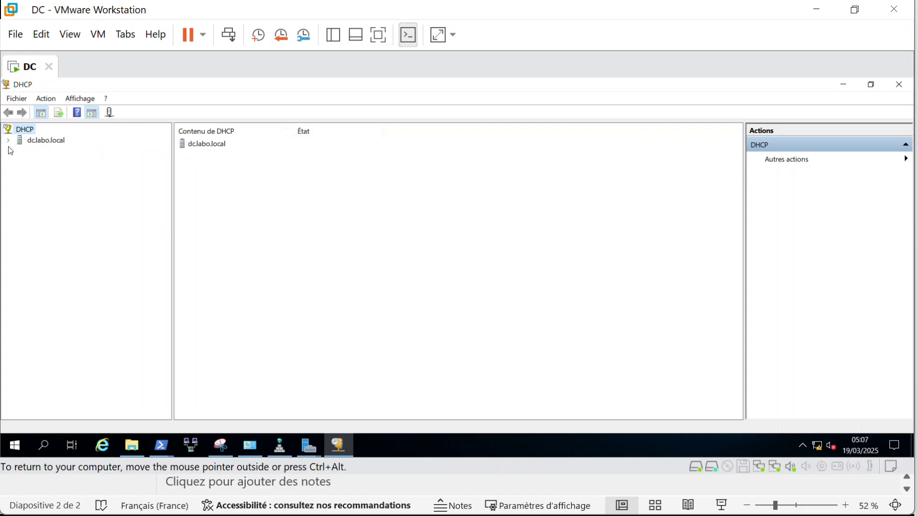
- Start the New Scope wizard for IPv4 under dc.labo.local and advance to the scope name
left_click(9, 141)
left_click(22, 151)
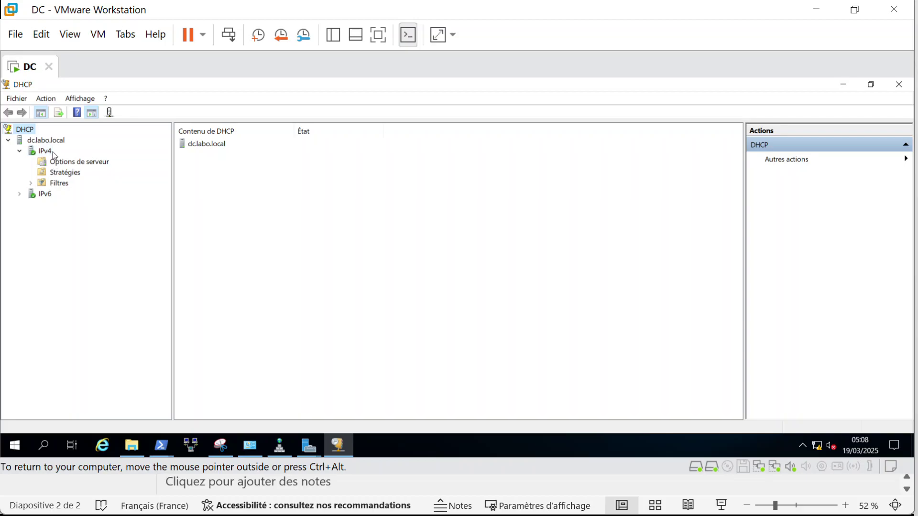
right_click(53, 151)
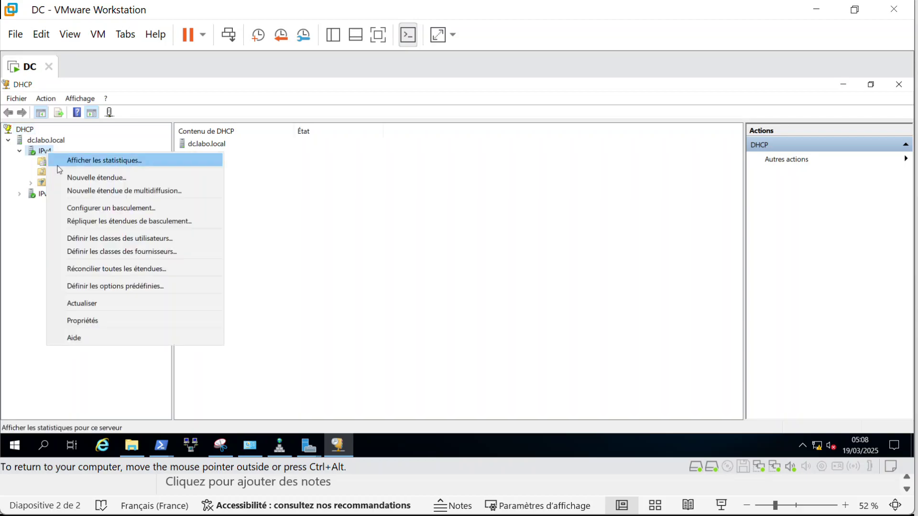
left_click(66, 177)
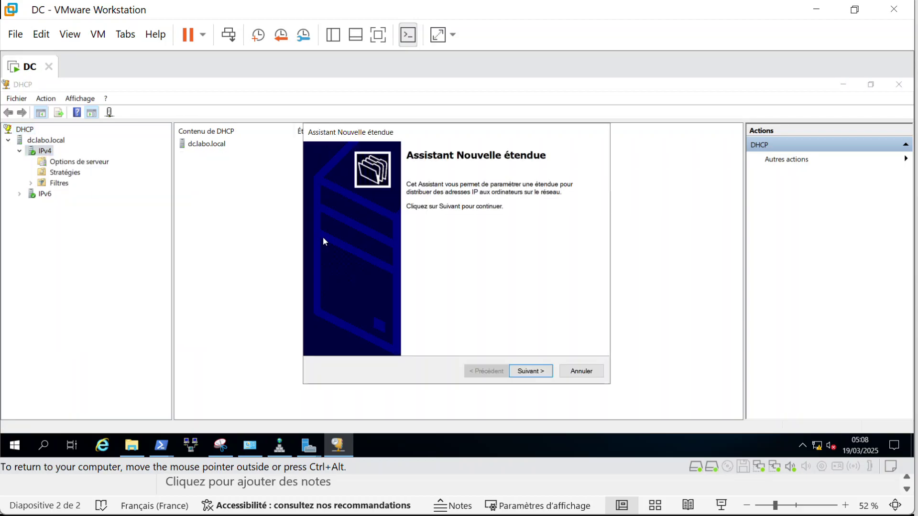
left_click(528, 374)
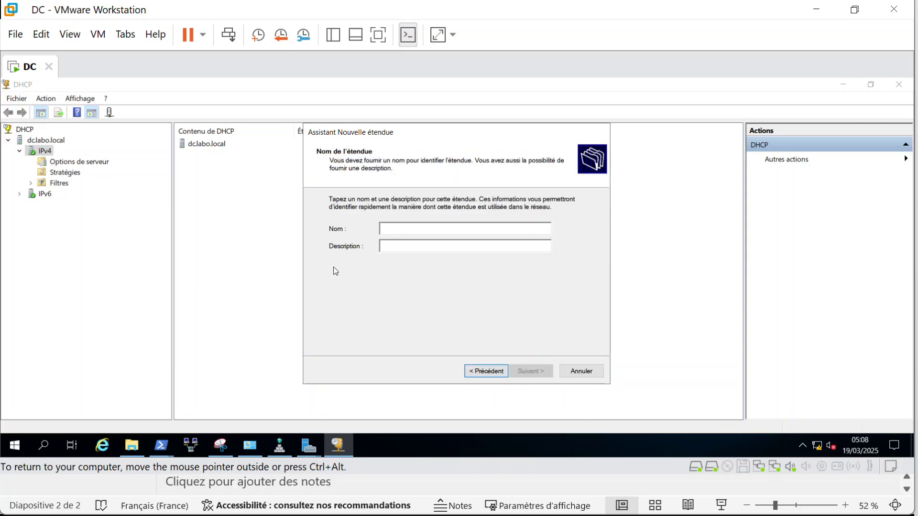
- Name the new DHCP scope ETENDUE POSTE CLIENT and advance to the IP address range
type("POSTE C")
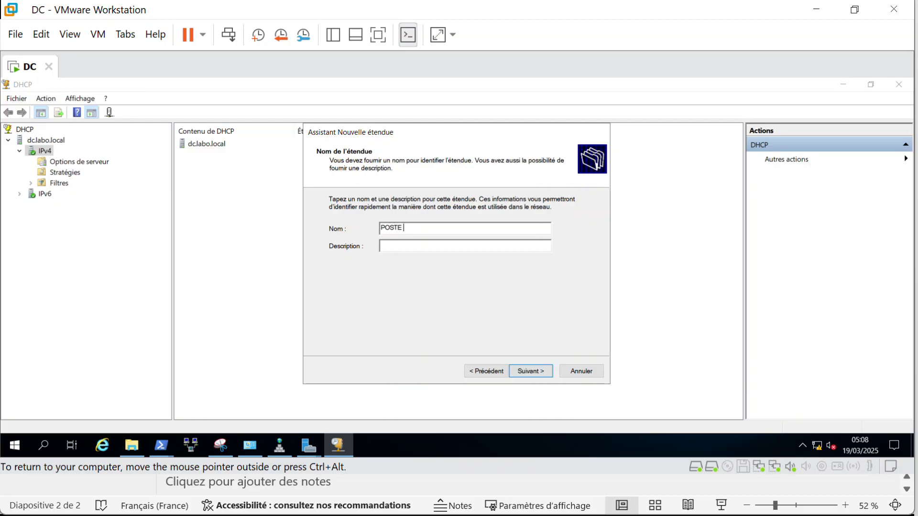
key("BackSpace")
key("BackSpace")
key("BackSpace")
key("BackSpace")
key("BackSpace")
key("BackSpace")
key("BackSpace")
type("ETENDUE POSTE CLIENT")
left_click(533, 376)
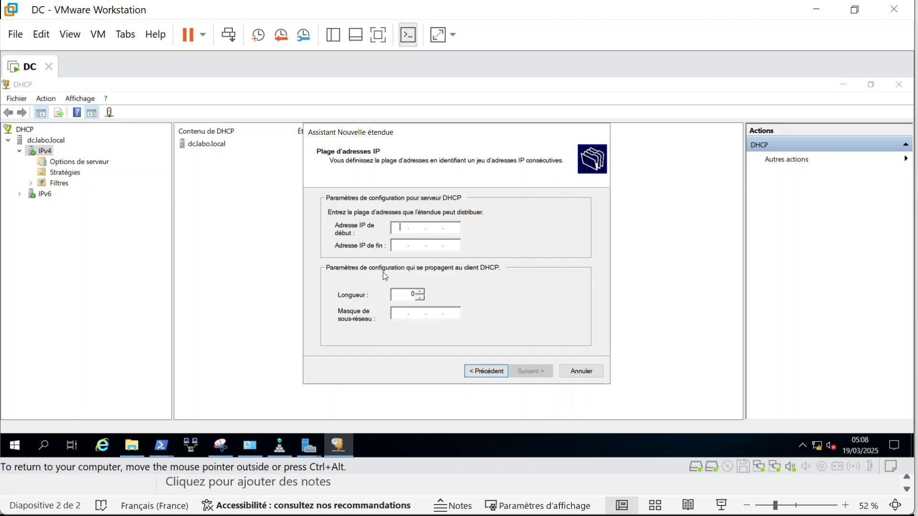
- Set the new scope's start IP address to 192.168.100.10
type("192 . 168 . 100 . 10")
- Open the DC virtual machine's settings, check the virtual networks assigned to Network Adapter and Network Adapter 2, and close the settings
right_click(32, 67)
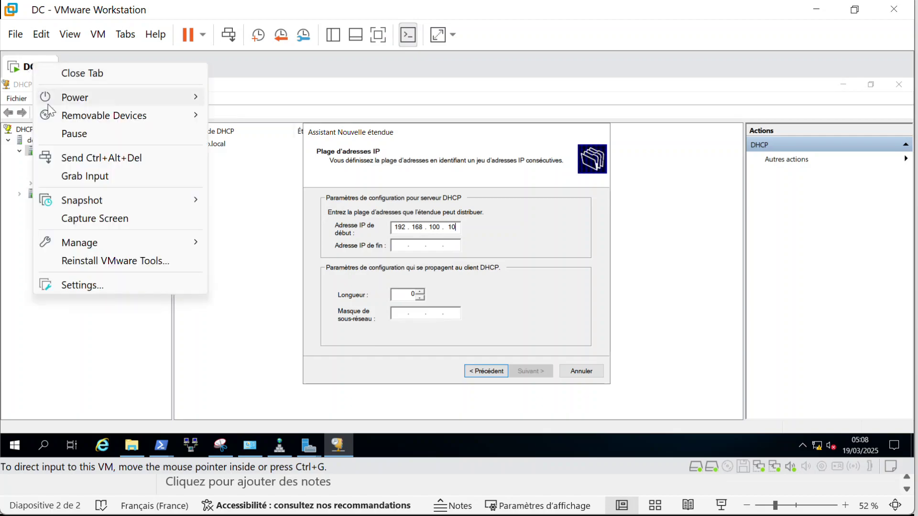
left_click(100, 277)
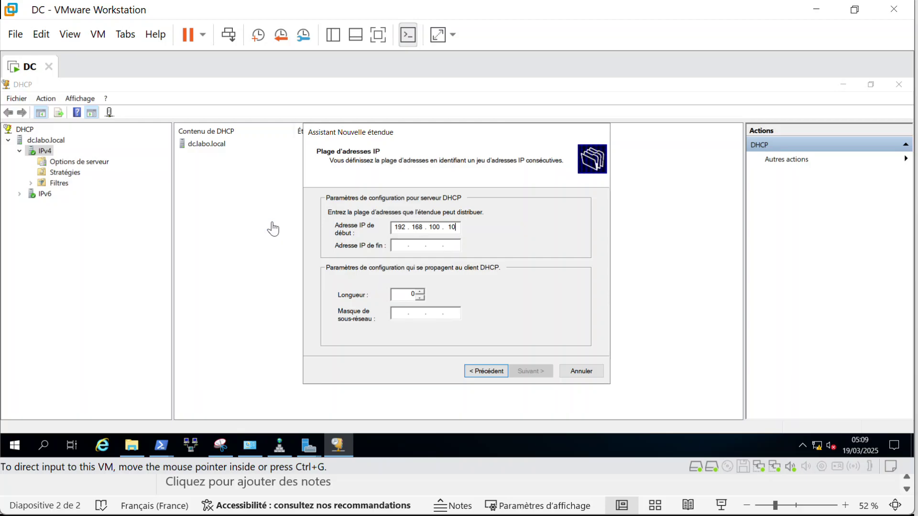
key("ctrl+d")
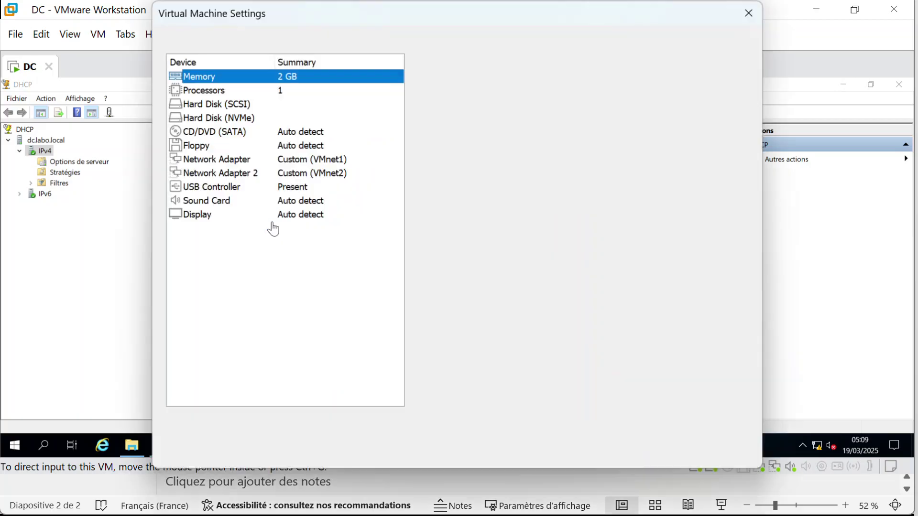
left_click(268, 164)
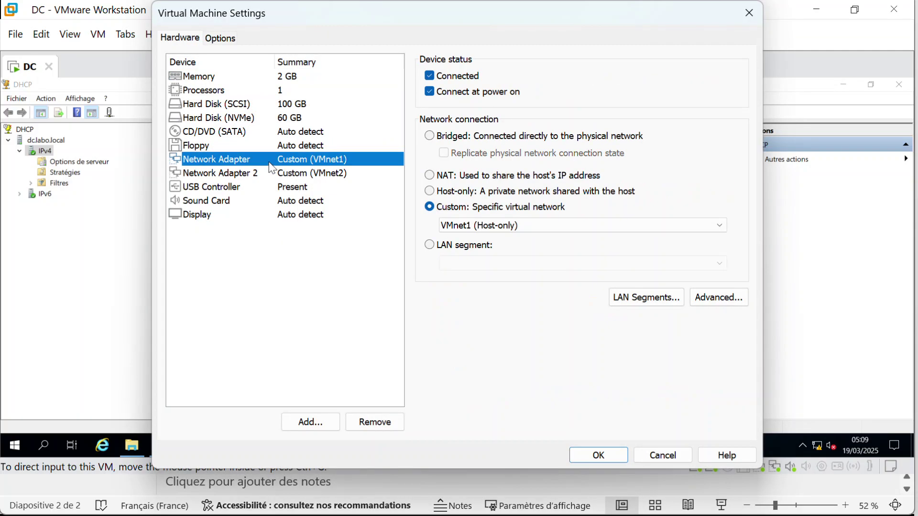
left_click(280, 188)
left_click(280, 174)
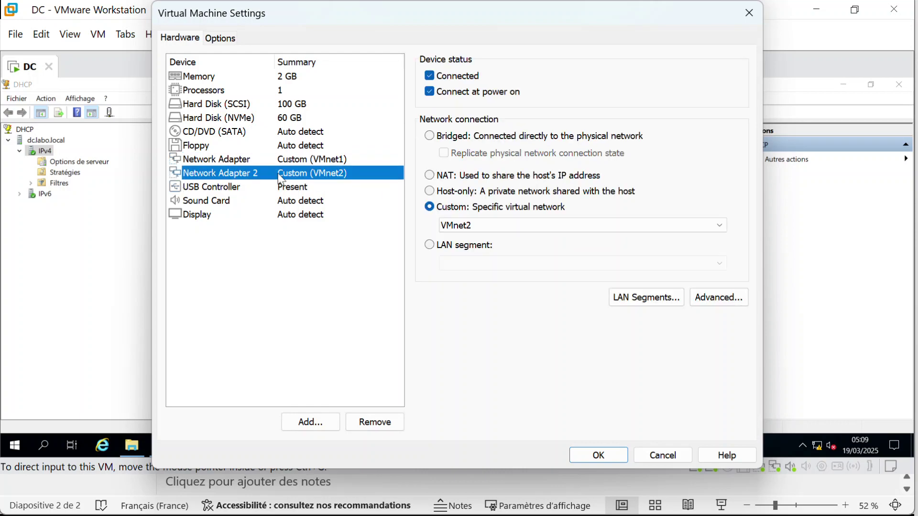
left_click(294, 164)
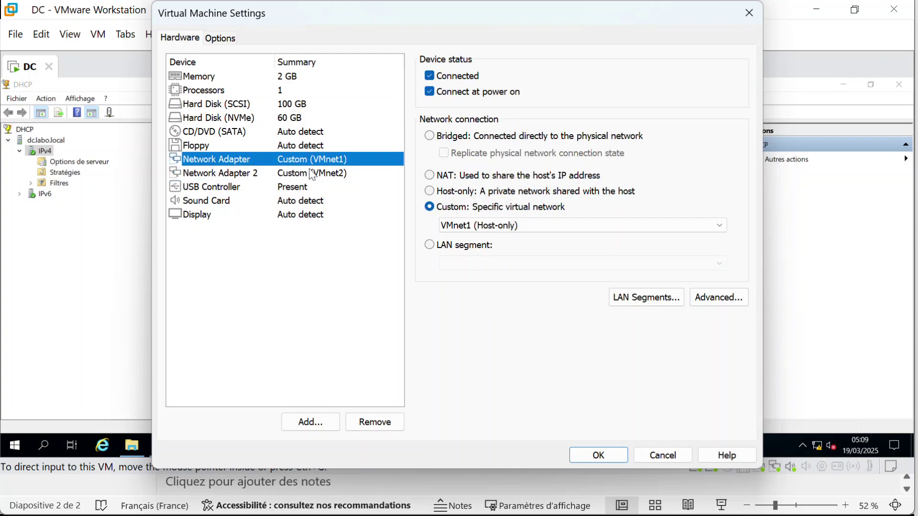
left_click(496, 230)
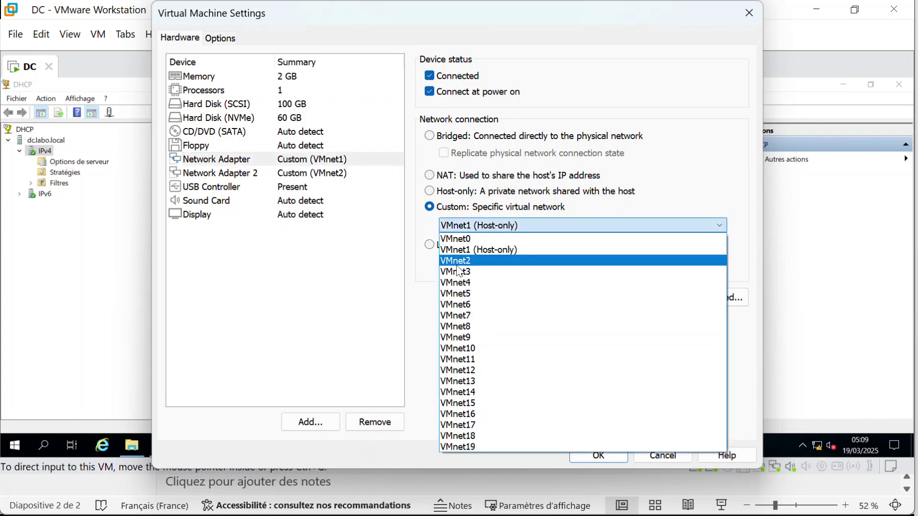
left_click(319, 162)
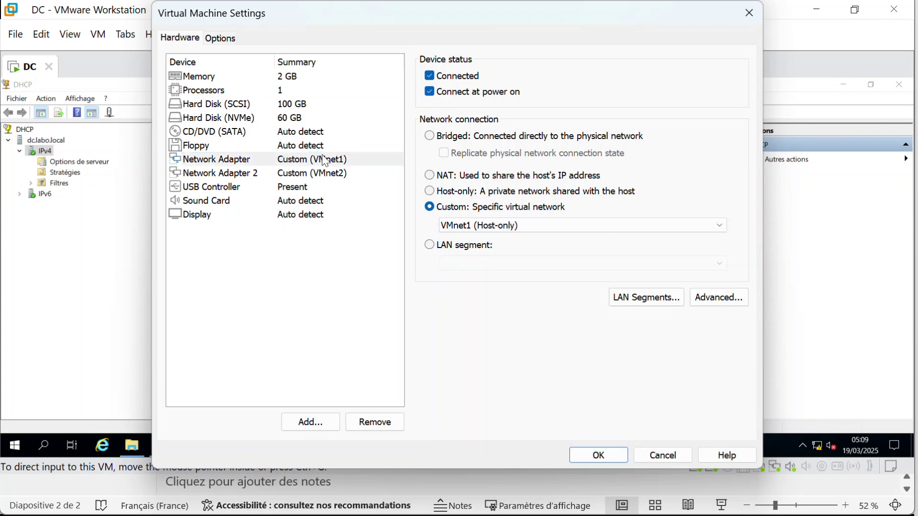
left_click(319, 161)
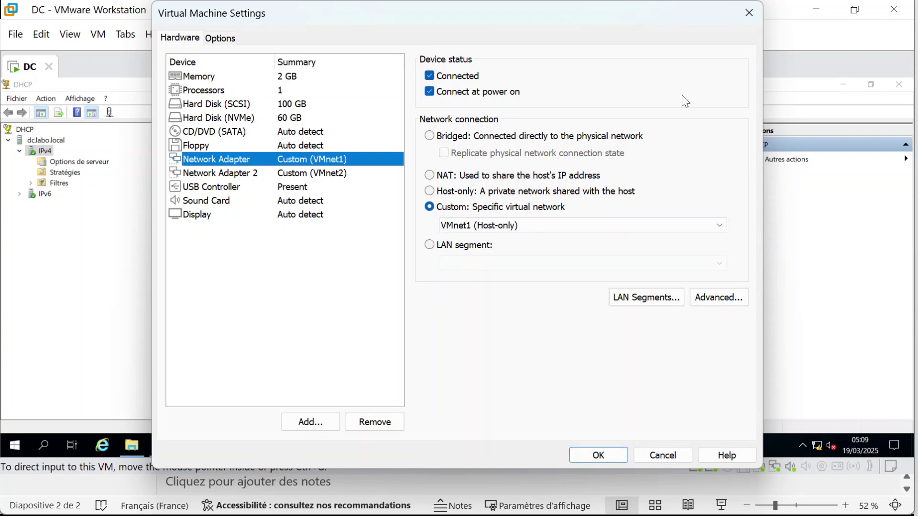
left_click(747, 18)
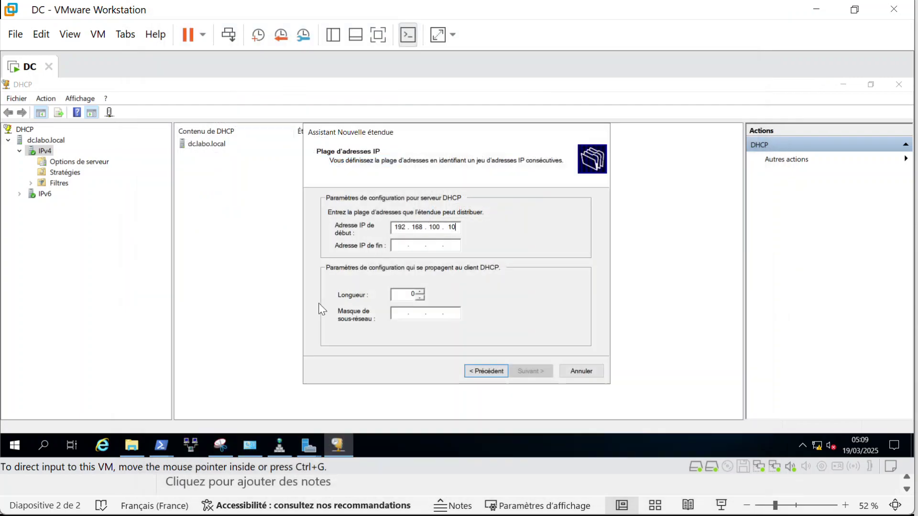
- Close the role installation results in Server Manager and check the local server's VMNET1 and VMNET2 addresses before returning to the DHCP wizard
left_click(311, 450)
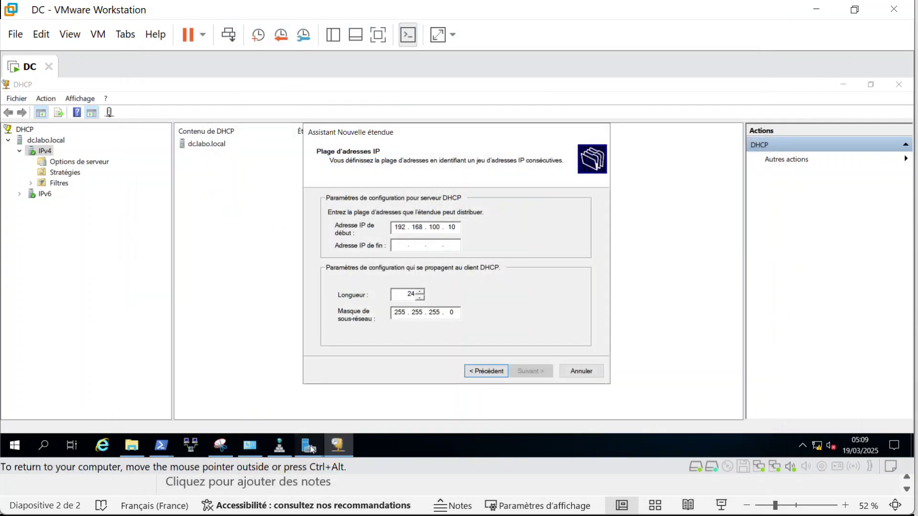
left_click(239, 408)
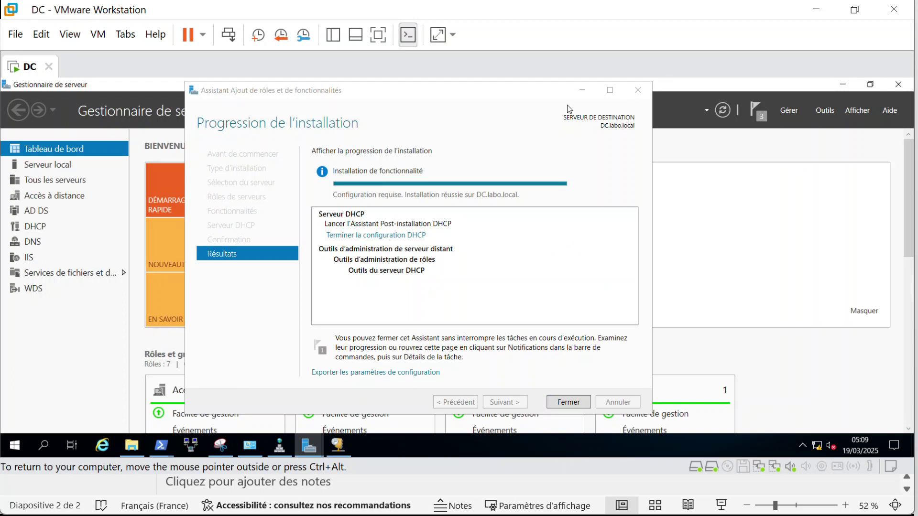
left_click(638, 90)
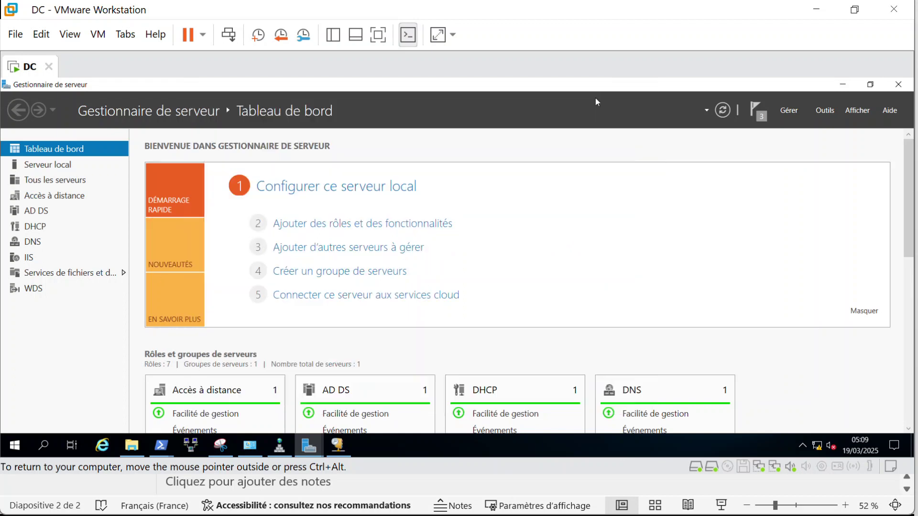
left_click(63, 166)
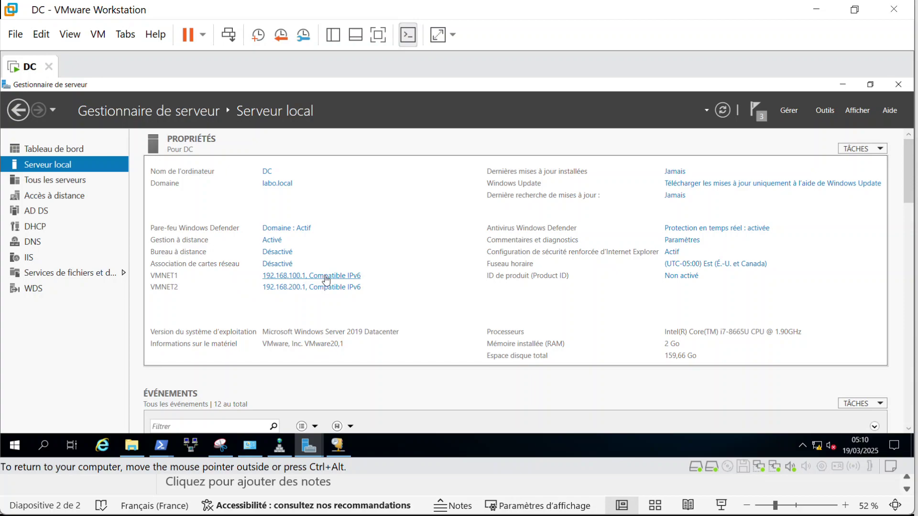
left_click(338, 445)
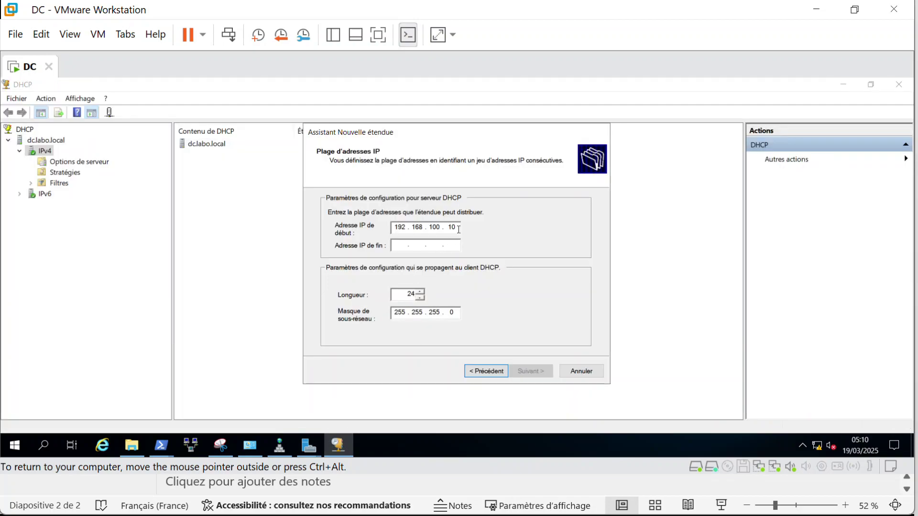
- Set the scope's end IP address to 192.168.100.20 and advance to the exclusions page
left_click(401, 245)
type("192 . 168 . ")
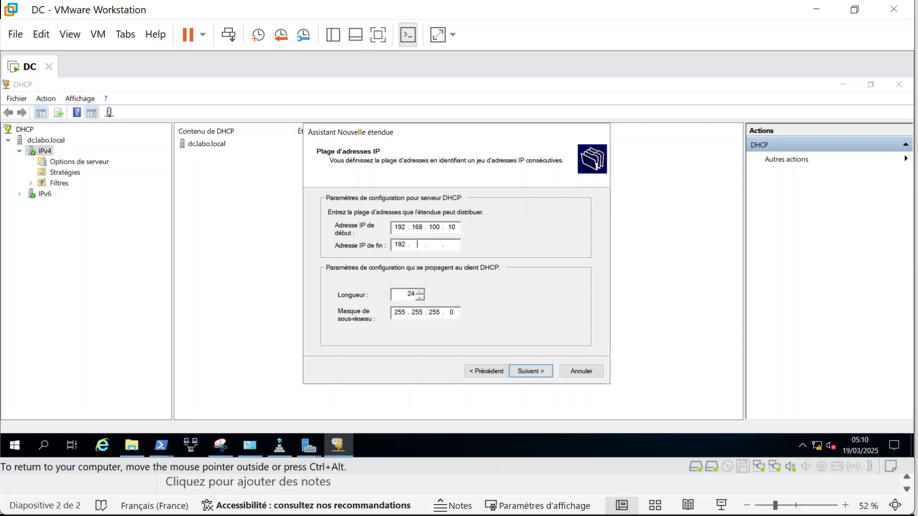
type("100 . 20")
left_click(540, 373)
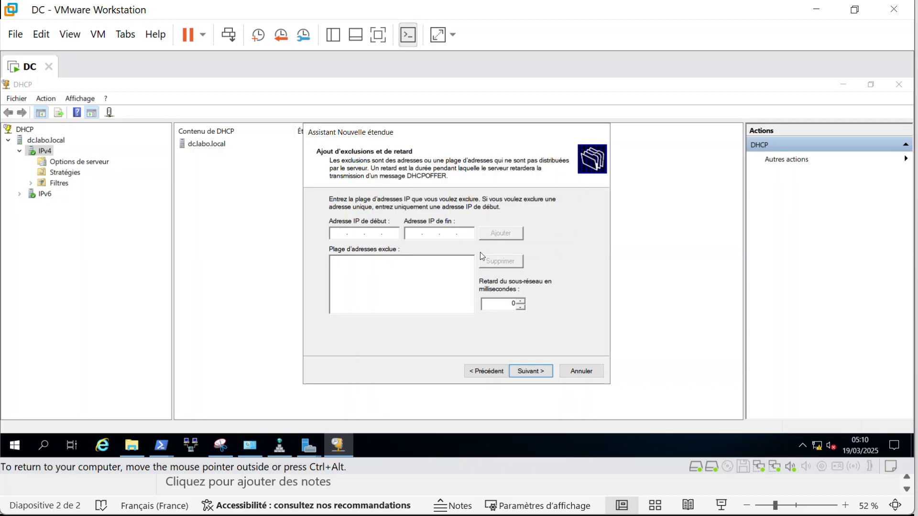
- Leave the exclusions empty, keep the default lease duration, and choose to configure the DHCP options now
left_click(527, 371)
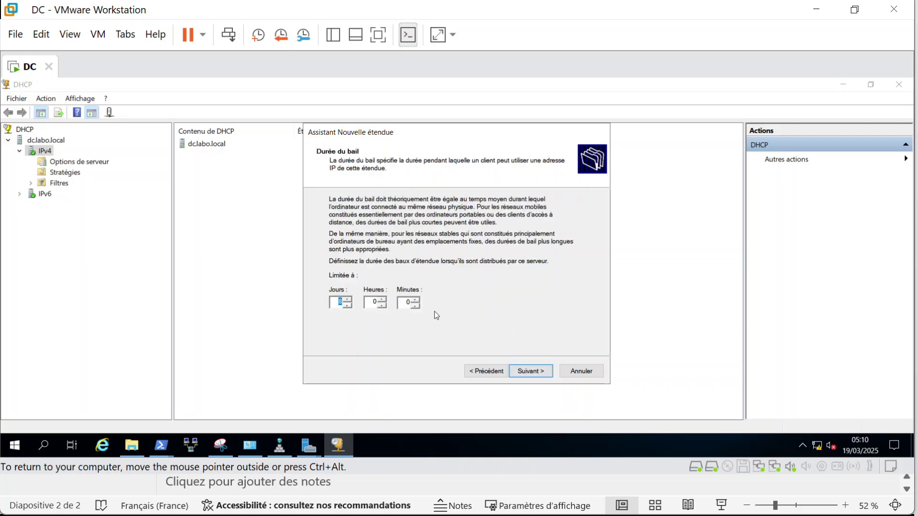
left_click(539, 369)
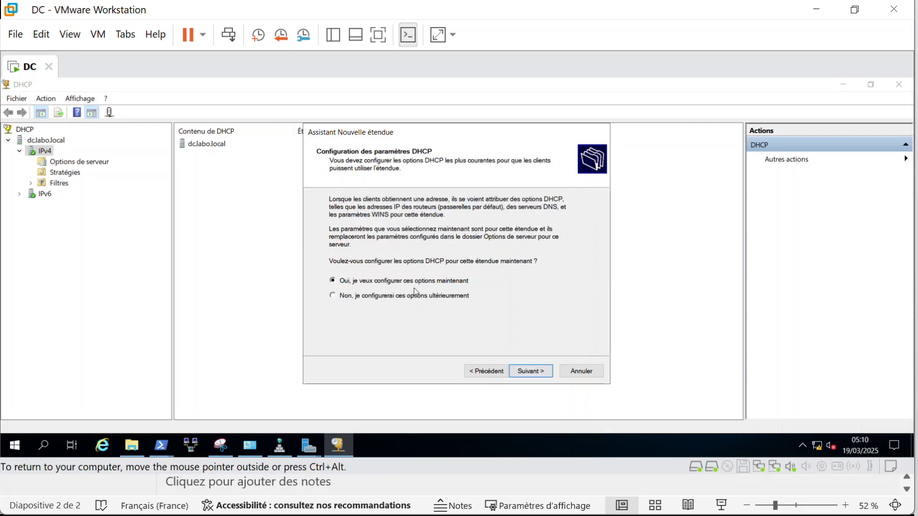
left_click(530, 371)
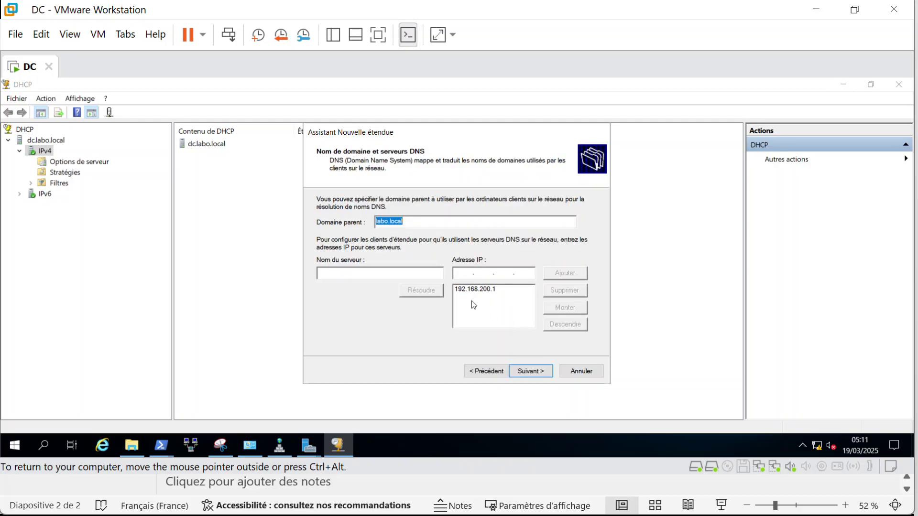
- Remove 192.168.200.1 from the scope's DNS servers, keeping labo.local as parent domain, and advance to the WINS servers page
left_click(493, 289)
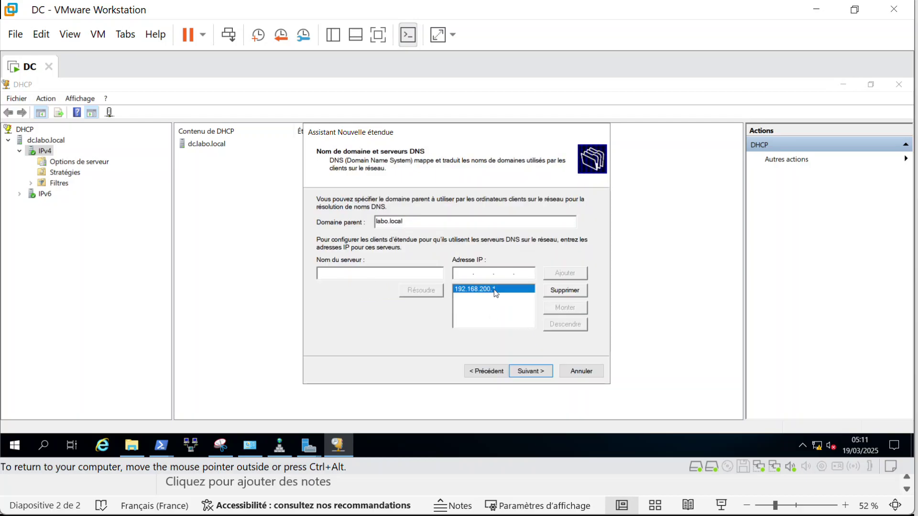
left_click(558, 292)
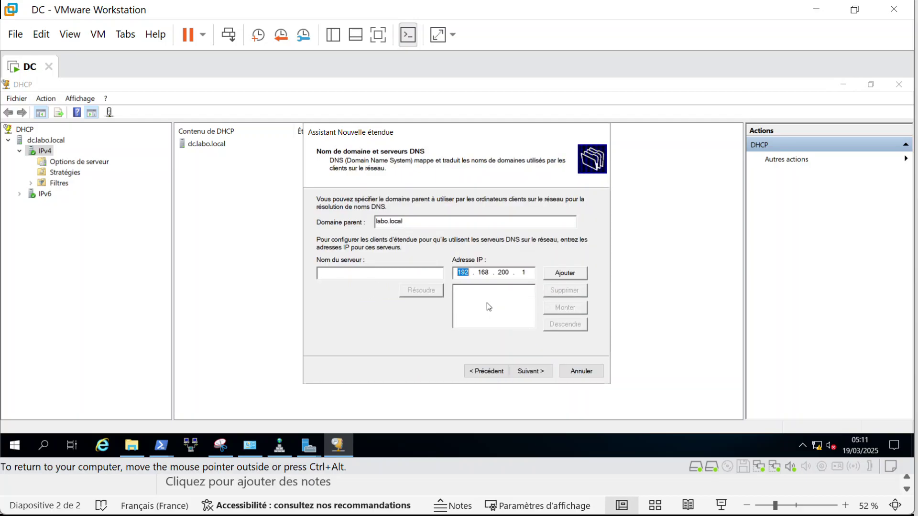
left_click(532, 371)
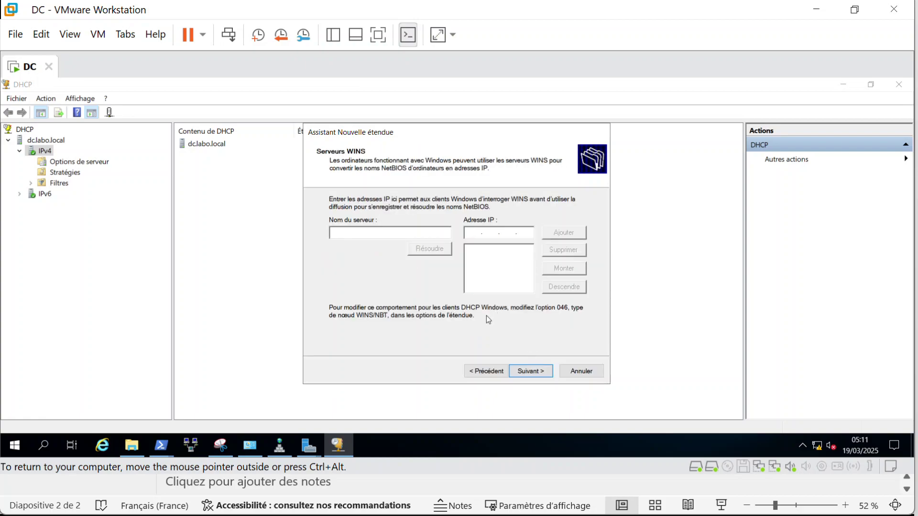
- Skip the WINS servers, choose to activate the scope now, and finish the New Scope wizard
left_click(531, 371)
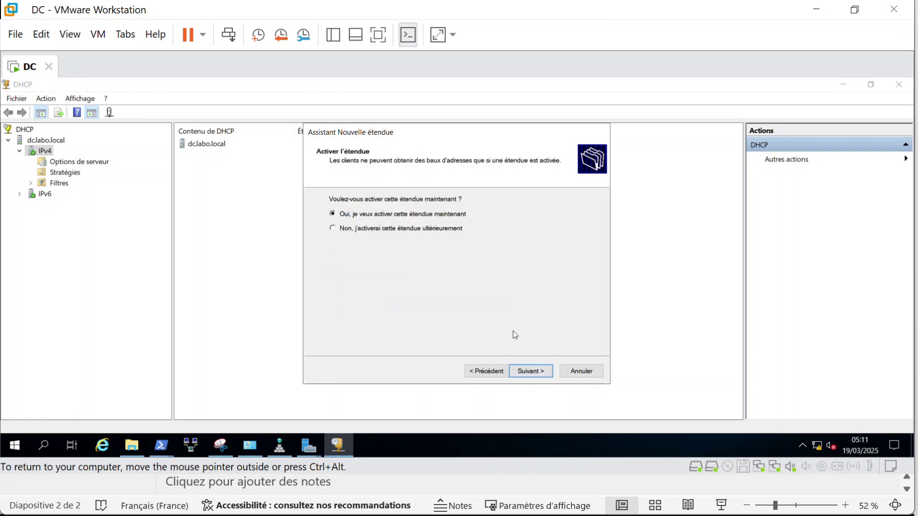
left_click(529, 371)
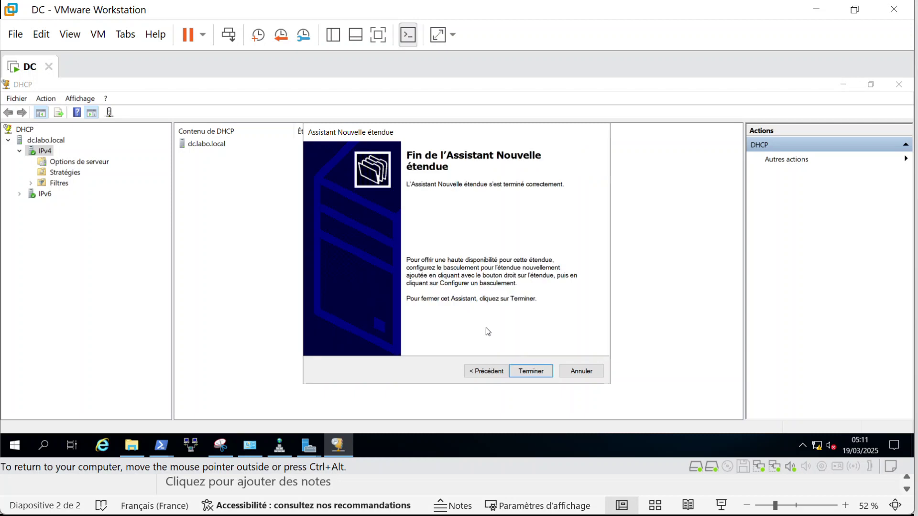
left_click(531, 372)
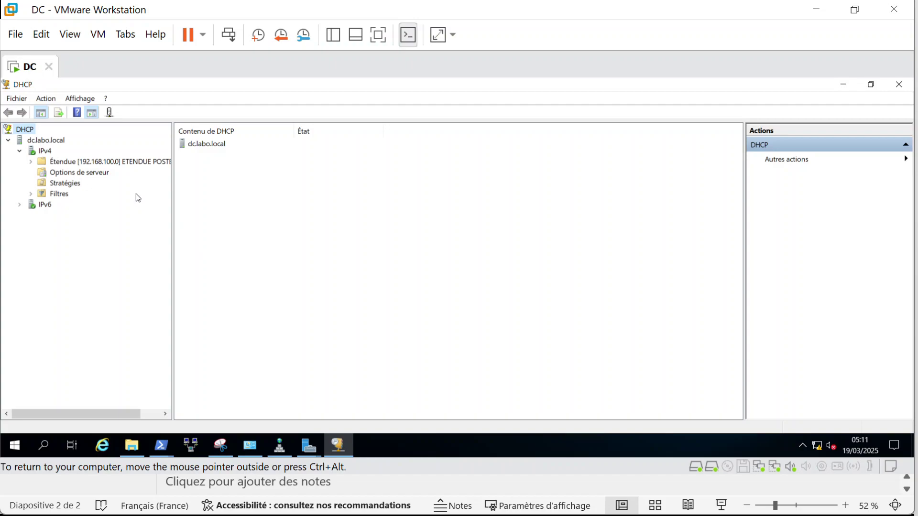
- Expand the ETENDUE POSTE CLIENT scope and review its address pool and scope options
double_click(93, 163)
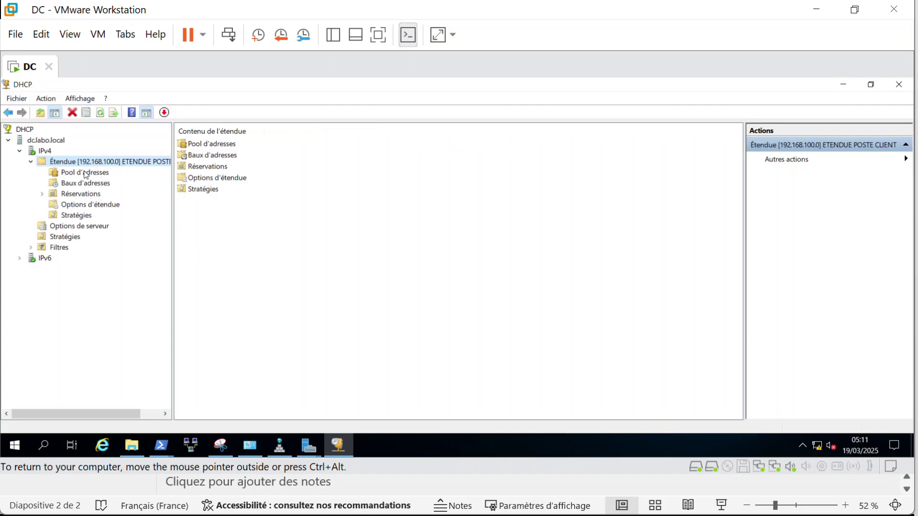
left_click(86, 175)
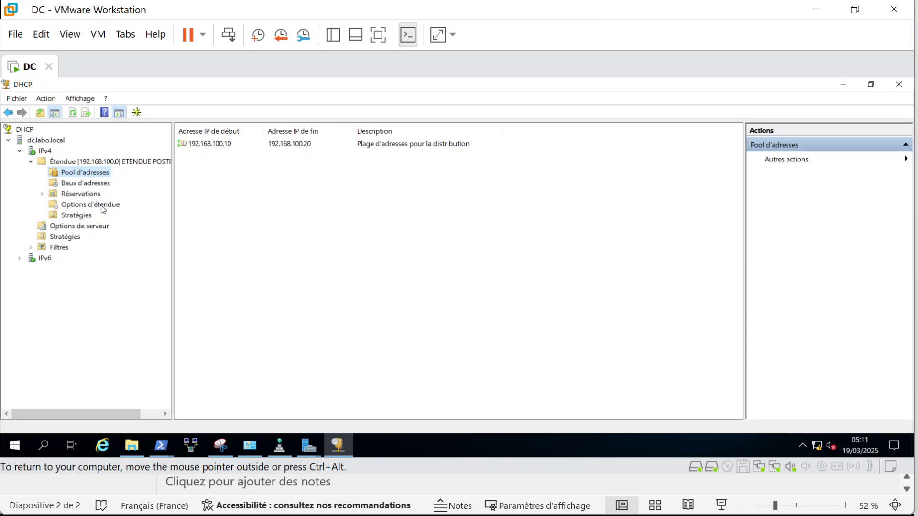
right_click(107, 204)
left_click(97, 206)
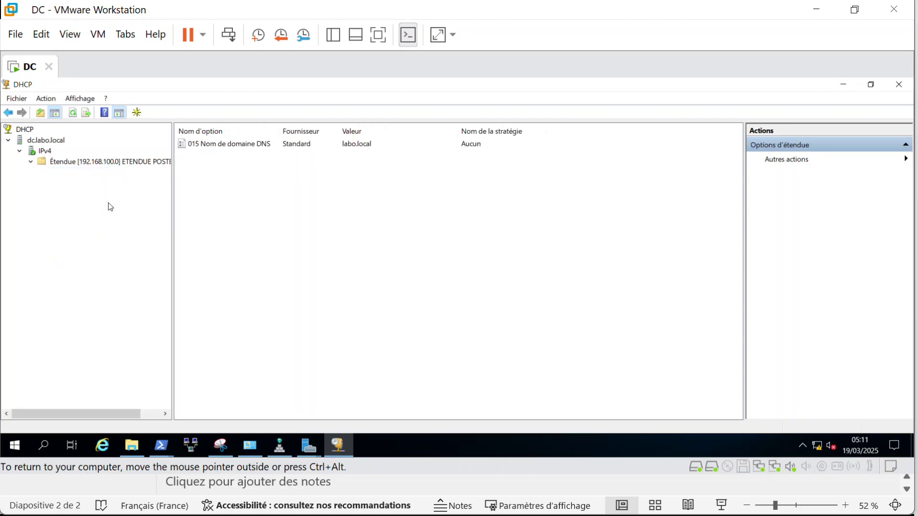
- Enable scope option 066 (boot server host name) in the scope options with the string value 192.168.100.1
right_click(115, 208)
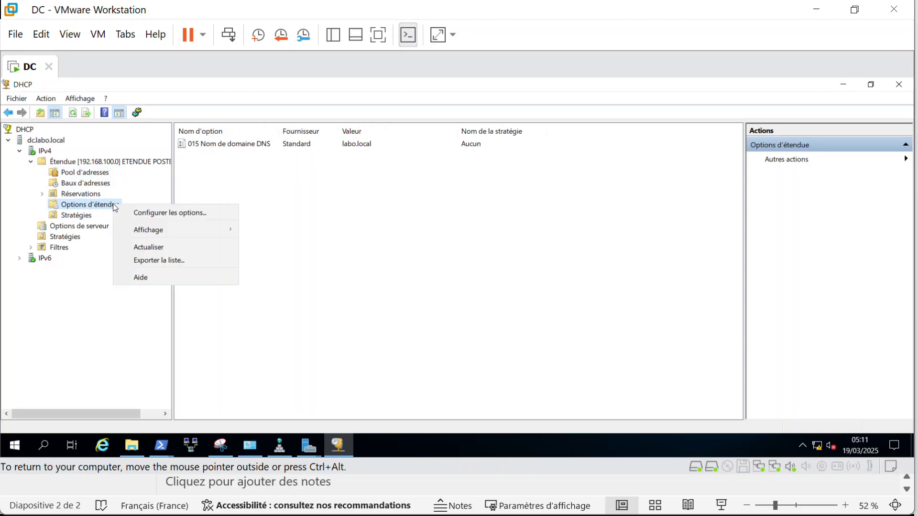
left_click(194, 213)
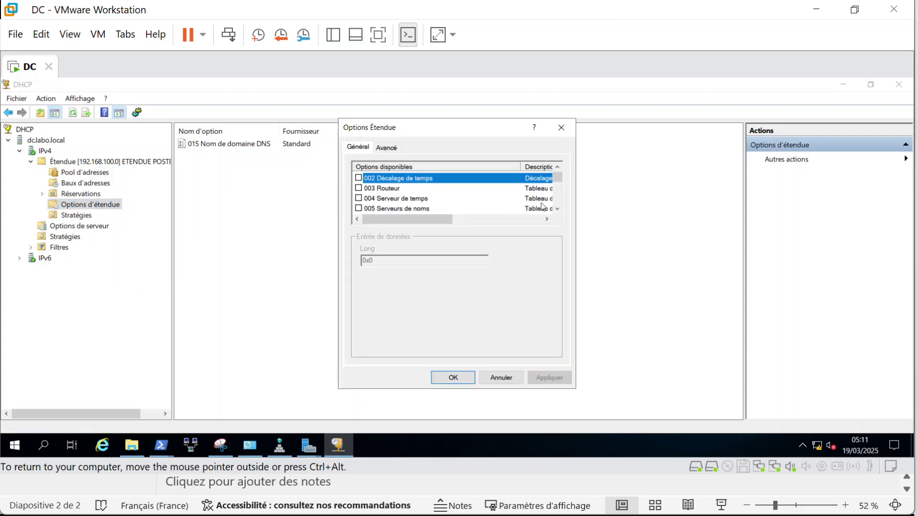
left_click(558, 209)
left_click(558, 209)
left_click(559, 210)
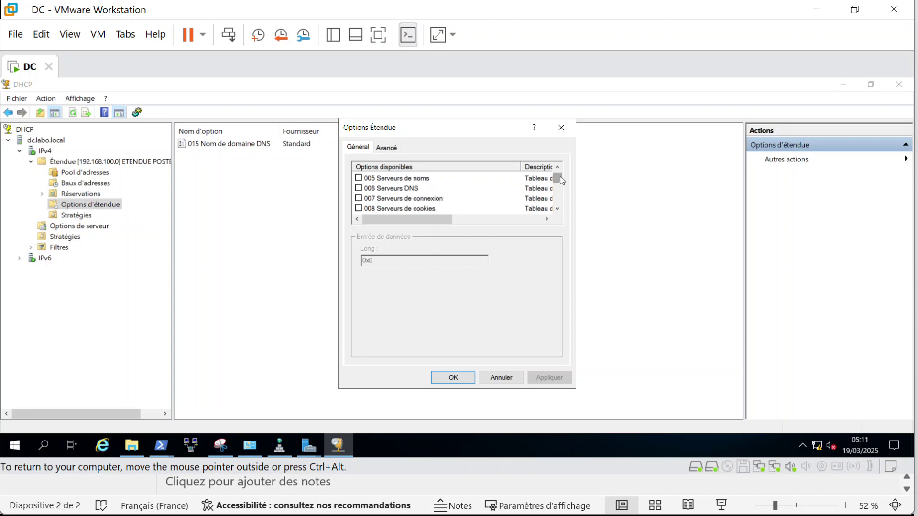
left_click_drag(560, 177, 559, 198)
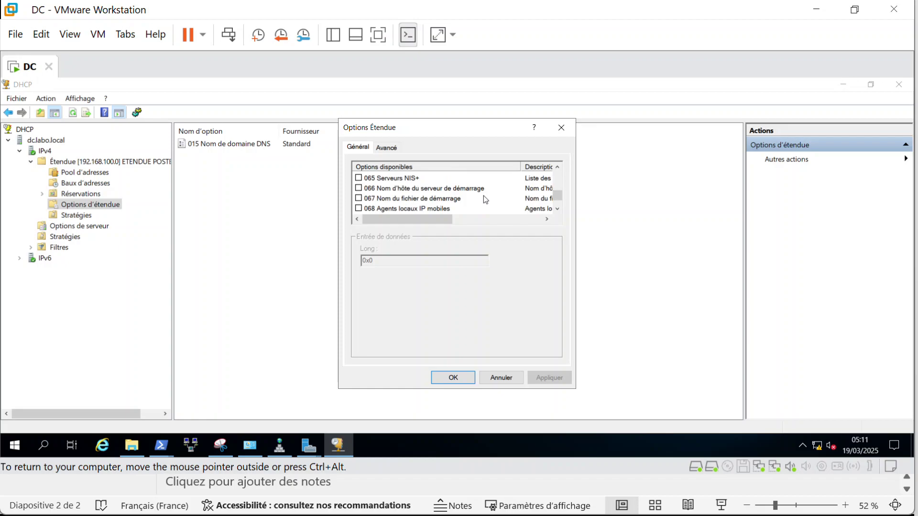
left_click(359, 189)
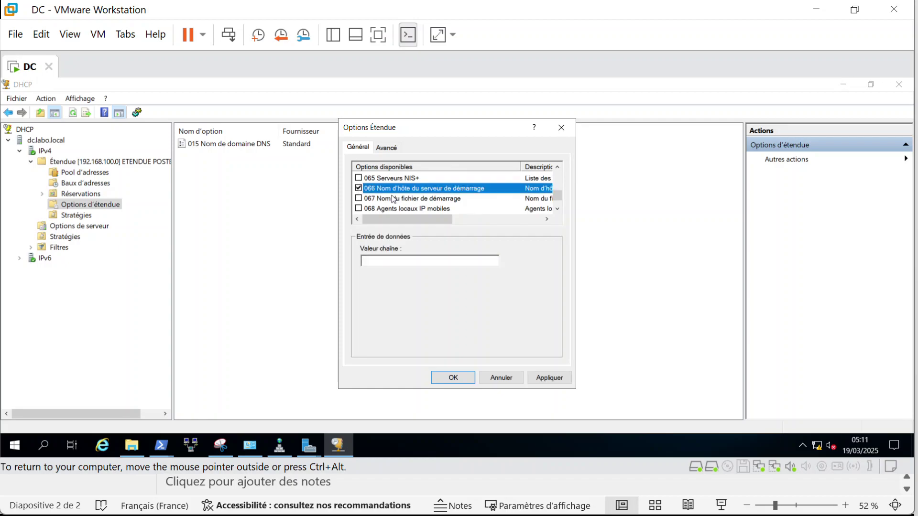
left_click(389, 265)
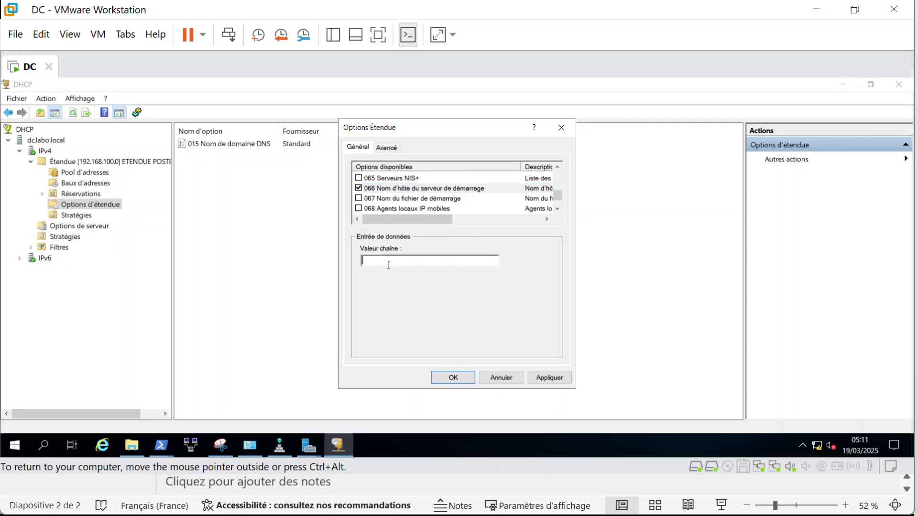
type("192.168.100.1")
- Enable scope option 067 (boot file name) with the value boot\x64\wdsnbp.com and apply the scope options
left_click(359, 199)
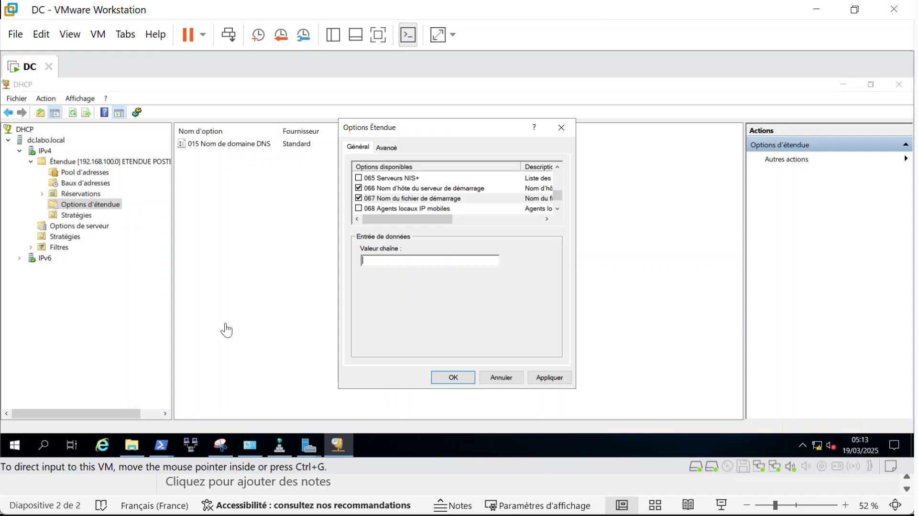
left_click(396, 267)
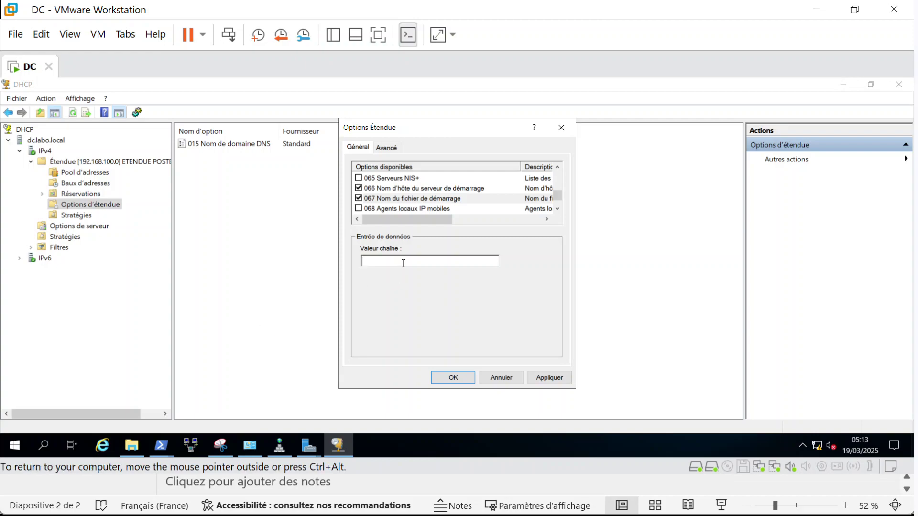
type("boot\\x64\\wdsnbp.com")
left_click(545, 376)
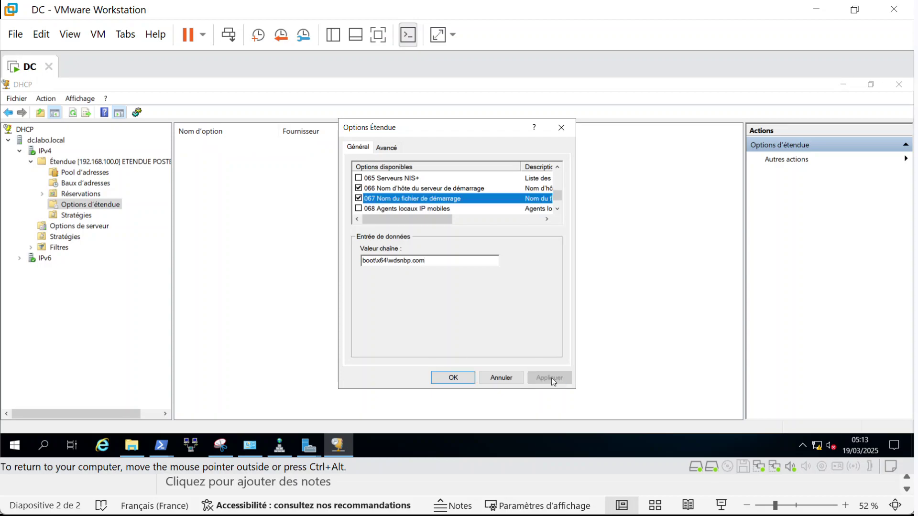
left_click(461, 378)
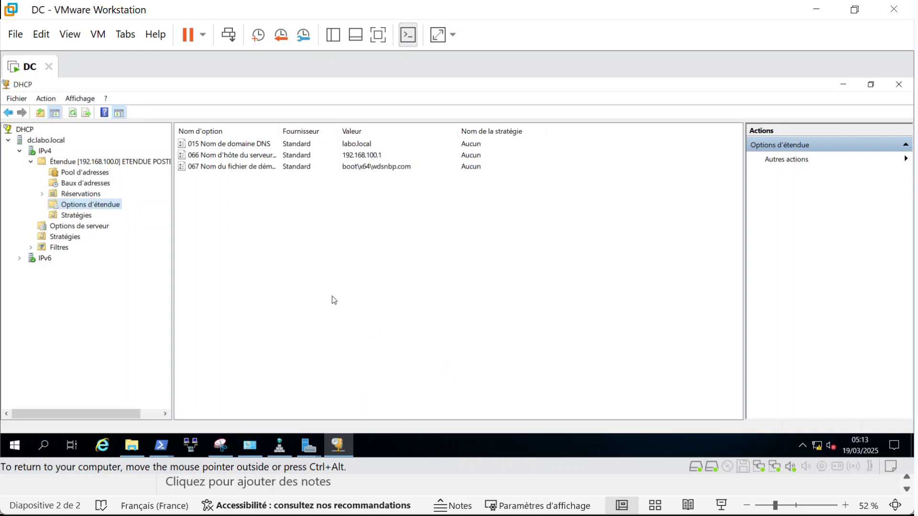
key("ctrl+alt")
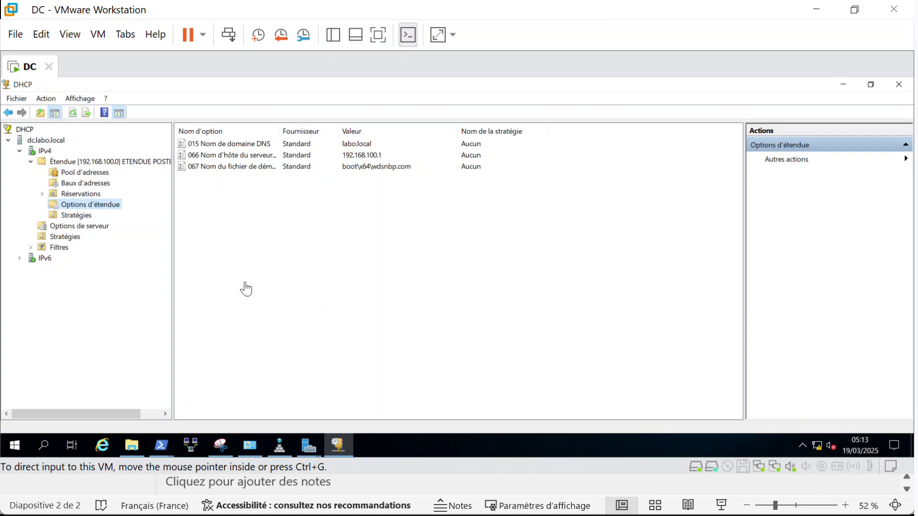
- Switch to Server Manager and launch the Windows Deployment Services console from its administration tools
left_click(308, 446)
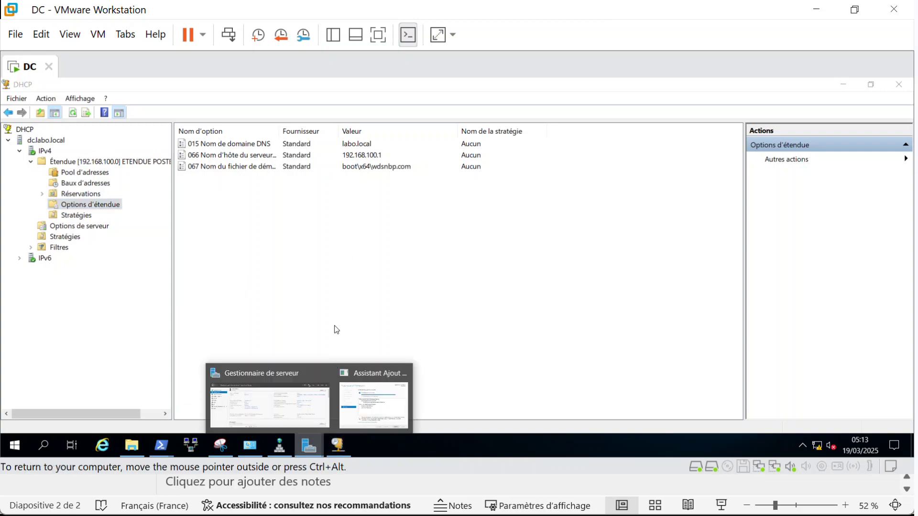
left_click(287, 410)
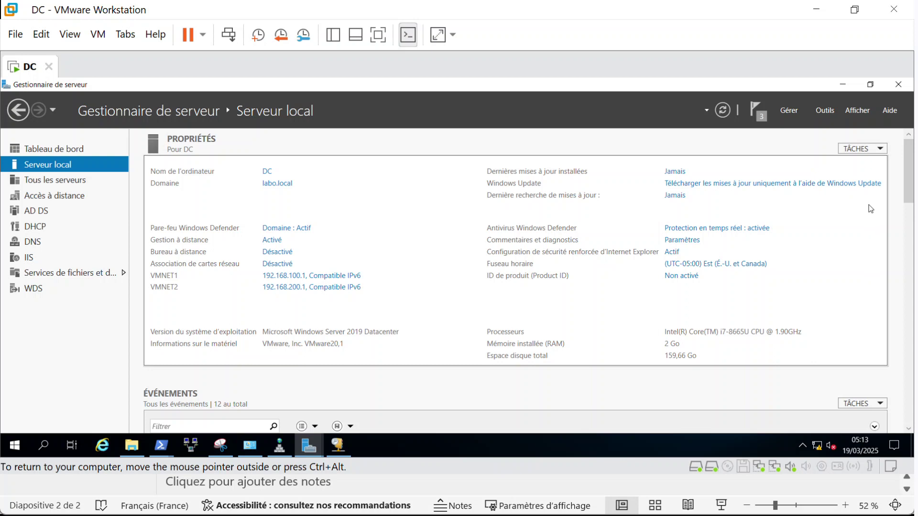
left_click(827, 110)
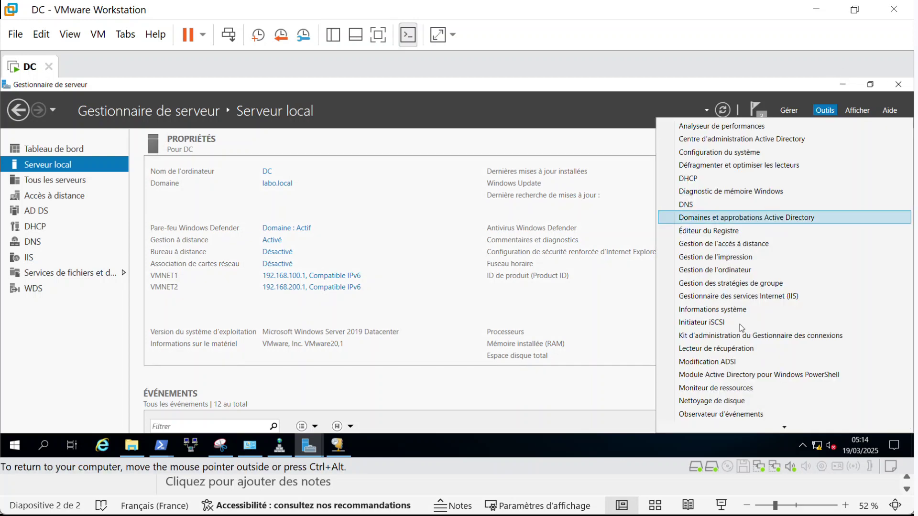
scroll(734, 363, "down", 2)
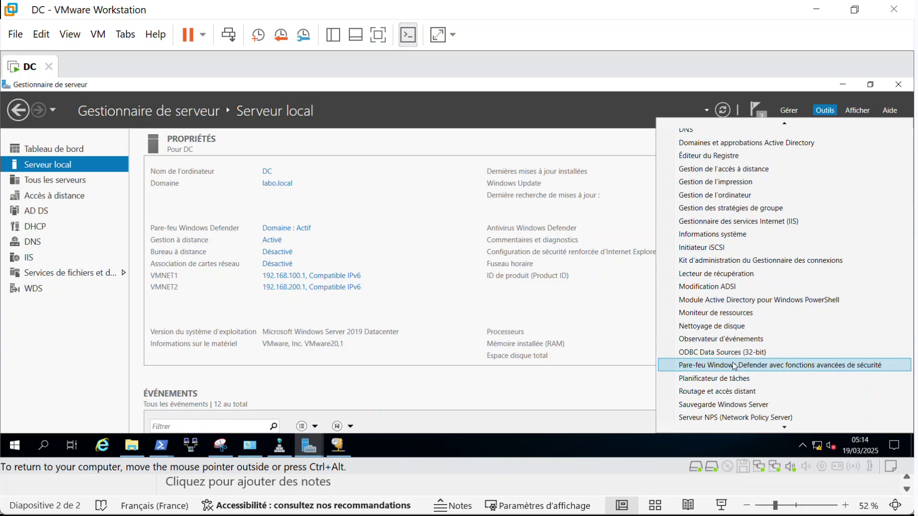
scroll(734, 366, "down", 2)
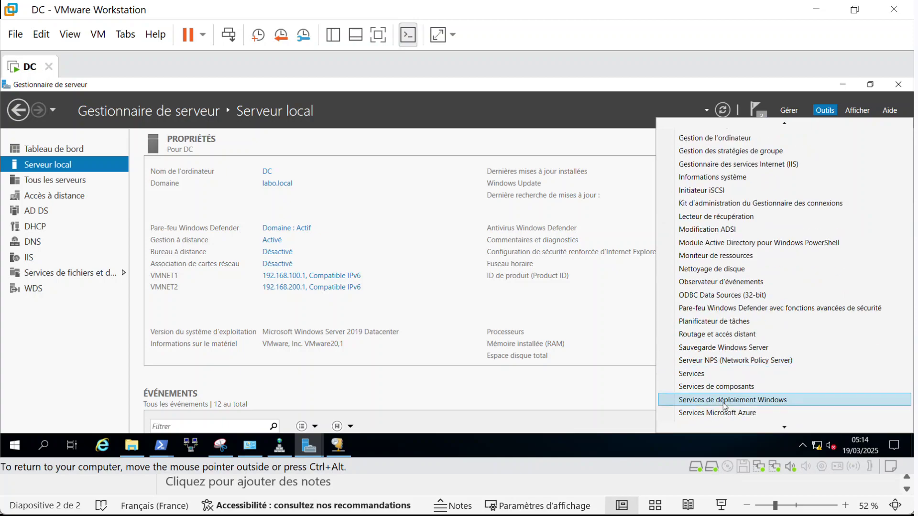
left_click(725, 405)
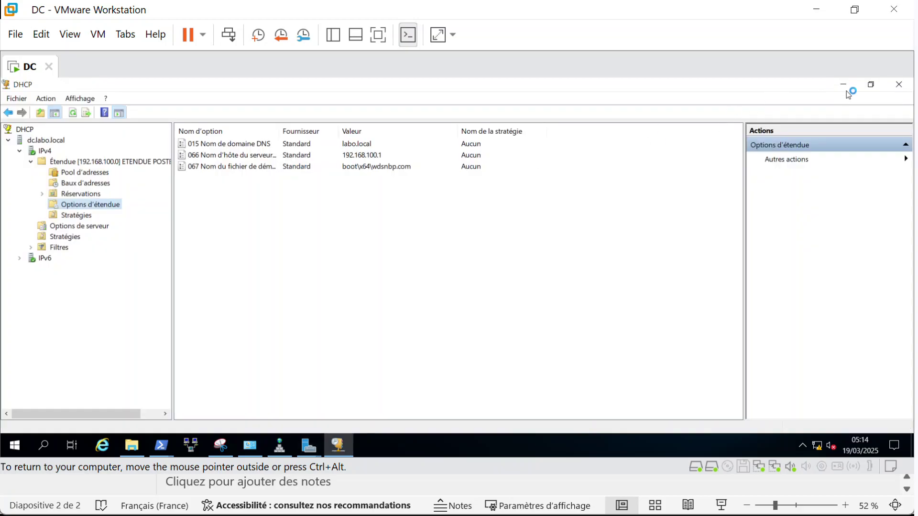
- Minimize the DHCP console, bring up the Windows Deployment Services console maximized, and widen its navigation tree
left_click(844, 84)
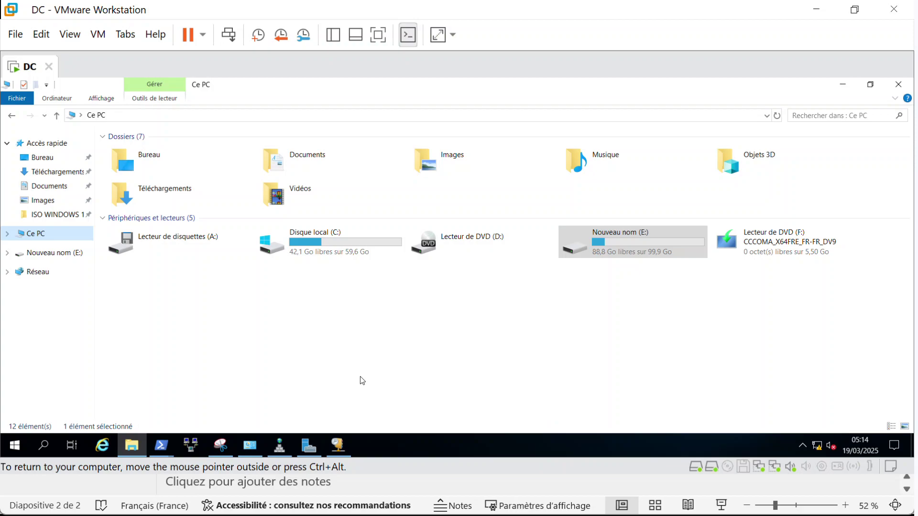
key("ctrl+alt")
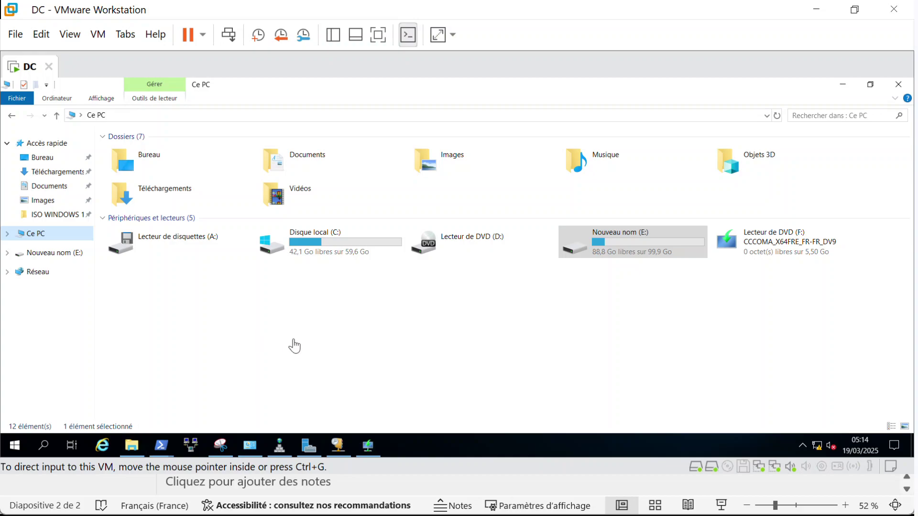
left_click(369, 445)
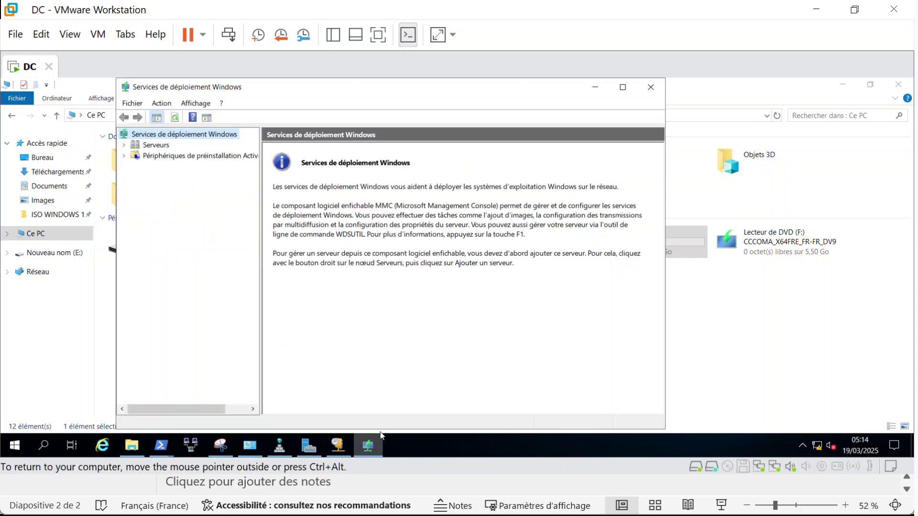
left_click(623, 88)
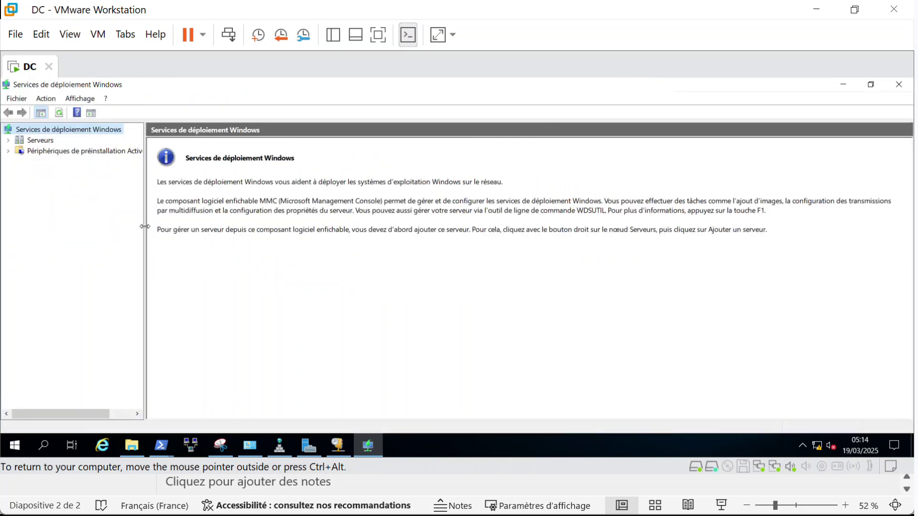
left_click_drag(150, 229, 246, 234)
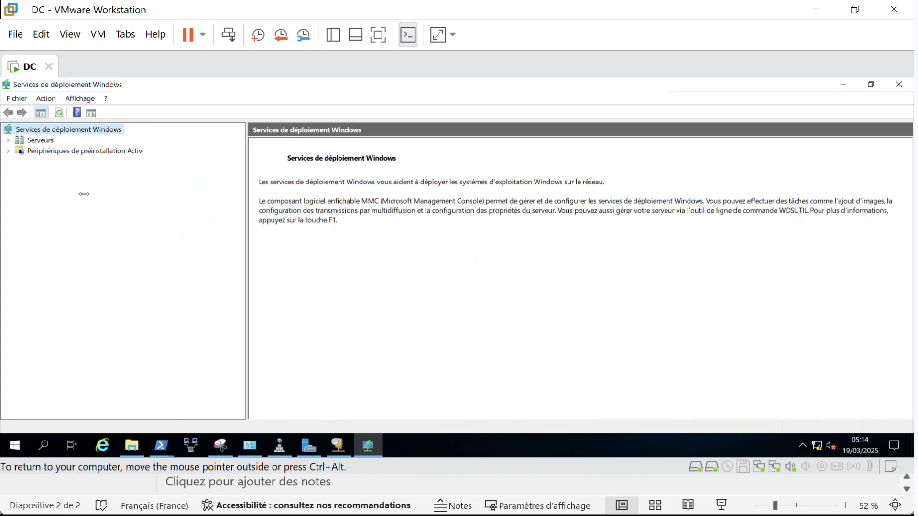
- Start the server configuration wizard for DC.labo.local and choose the Active Directory integrated installation option
key("ctrl+alt")
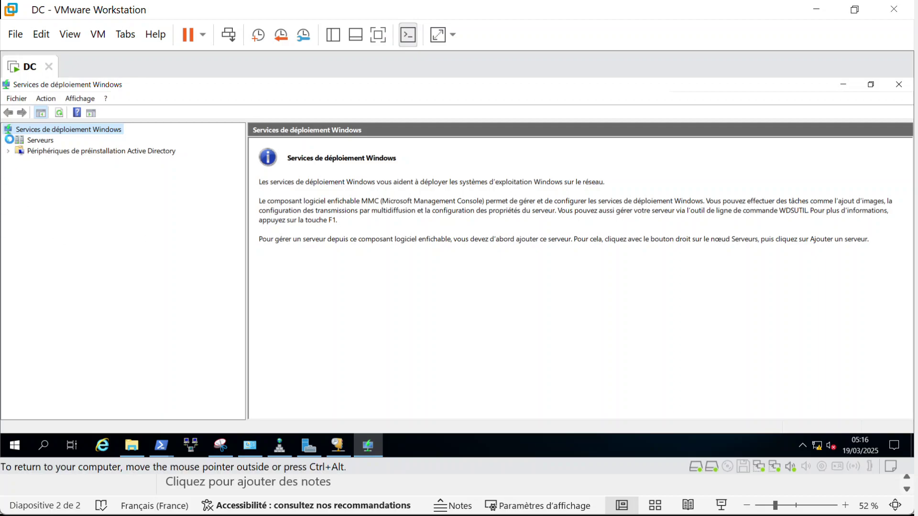
left_click(10, 142)
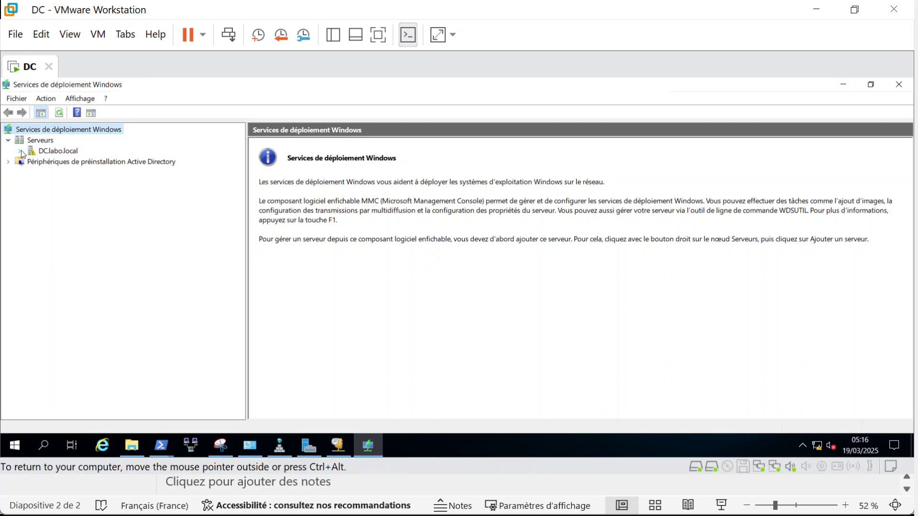
left_click(21, 151)
right_click(76, 156)
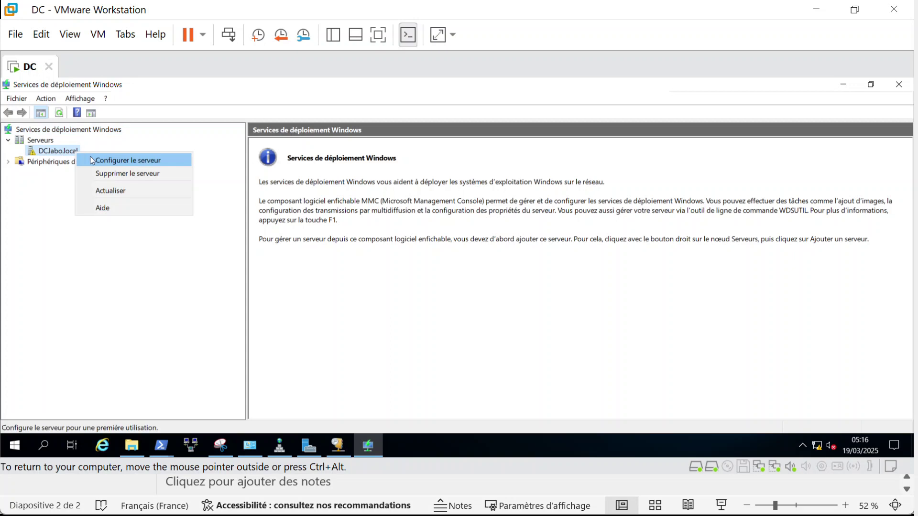
left_click(142, 161)
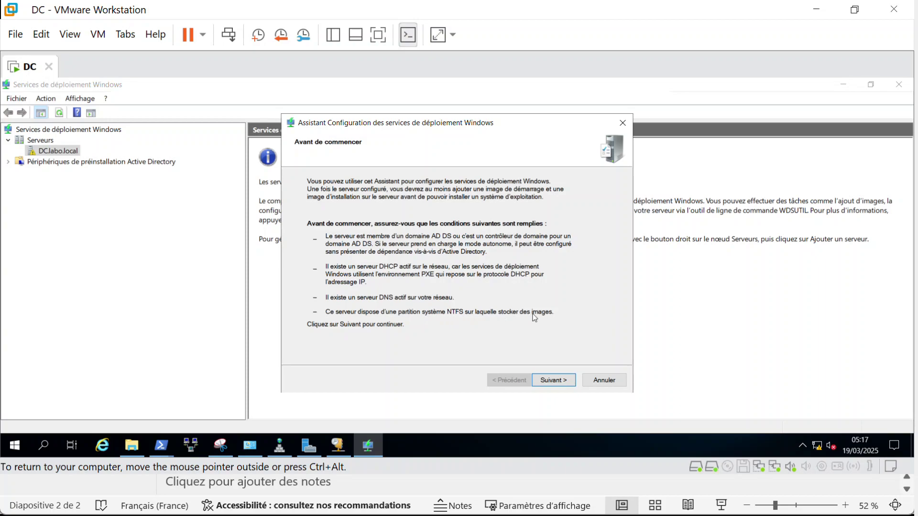
left_click(553, 380)
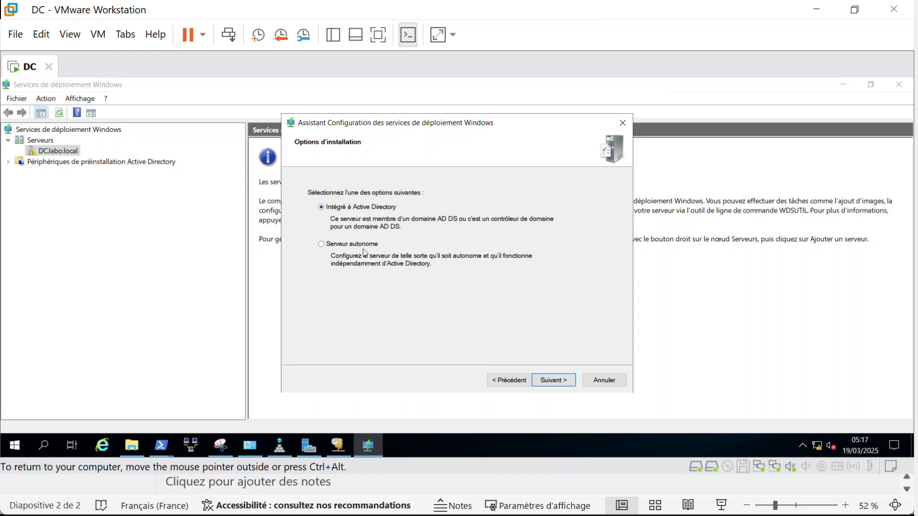
left_click(551, 378)
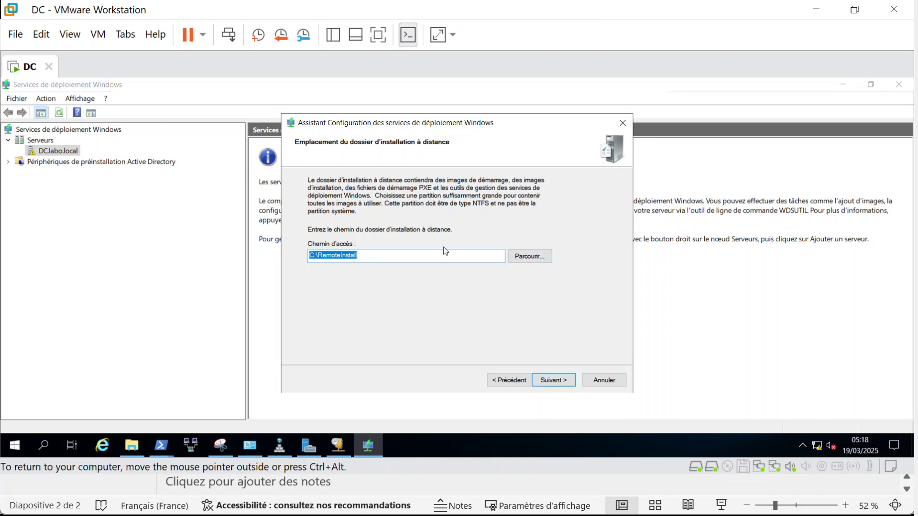
- Copy the folder name RemoteInstall from the default remote installation path
left_click(374, 255)
left_click_drag(375, 256, 319, 256)
right_click(322, 256)
left_click(354, 296)
- Browse for the remote installation folder location and select the Nouveau nom (E:) drive under Ce PC
left_click(534, 260)
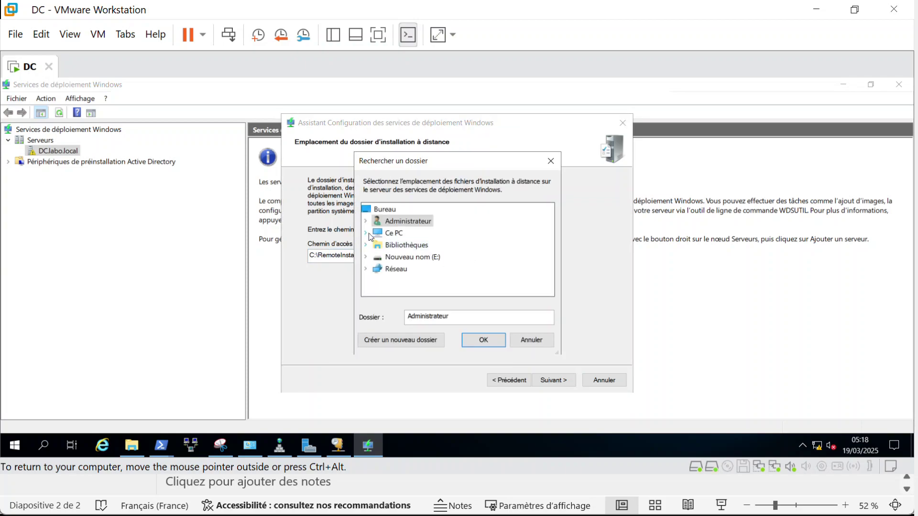
left_click(367, 233)
scroll(400, 255, "down", 2)
left_click(377, 268)
left_click(389, 269)
left_click(400, 281)
left_click(427, 210)
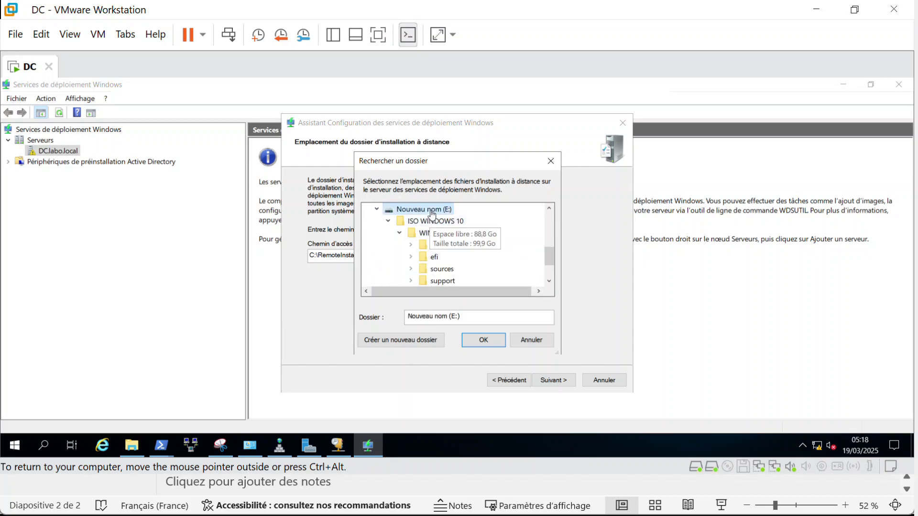
- Create a RemoteInstall folder on the E: drive, use it as the remote installation path, and advance to the DHCP proxy page
left_click(400, 341)
right_click(422, 279)
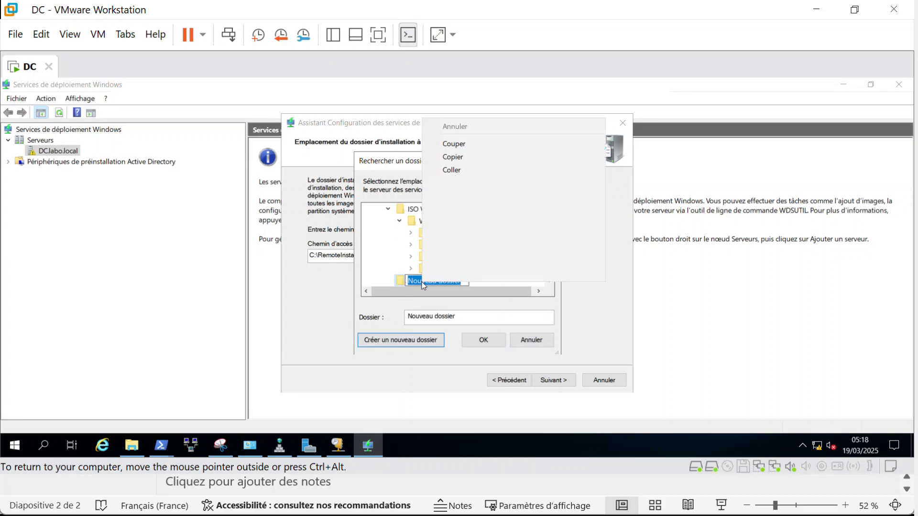
left_click(455, 172)
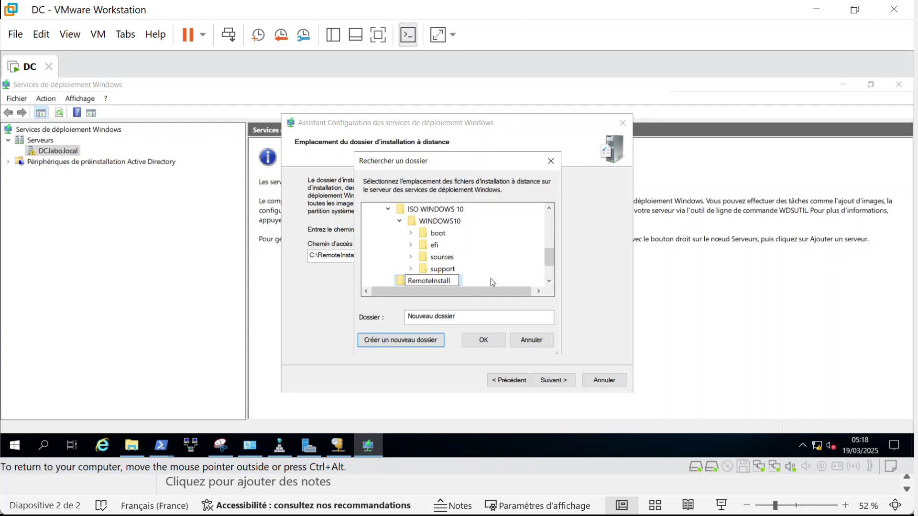
left_click(475, 282)
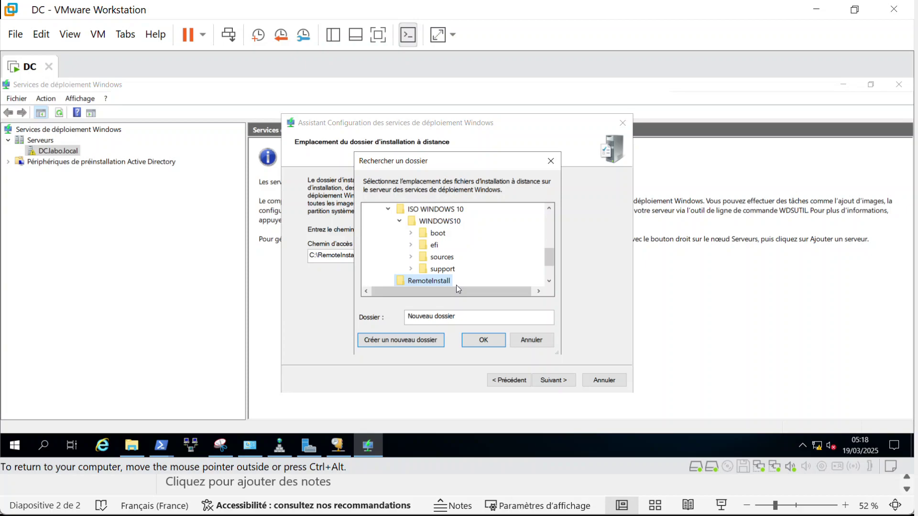
key("ctrl+alt")
left_click(482, 343)
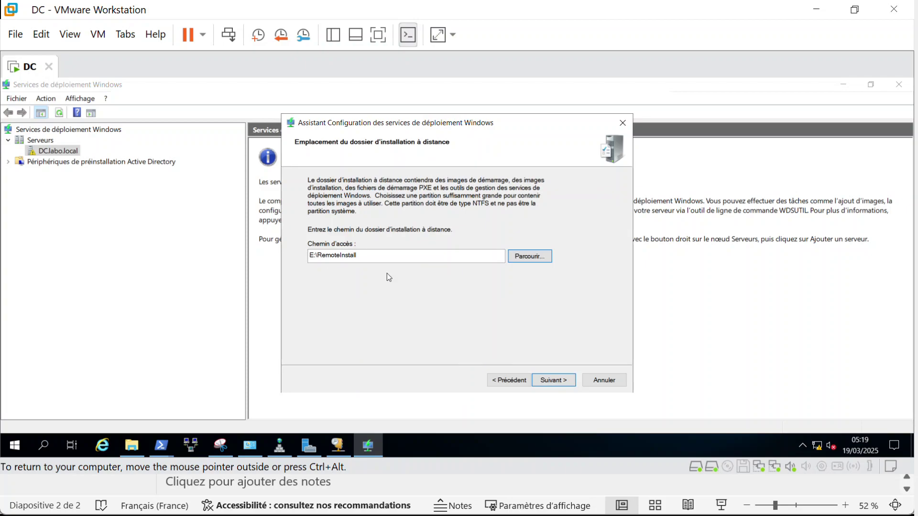
left_click(558, 385)
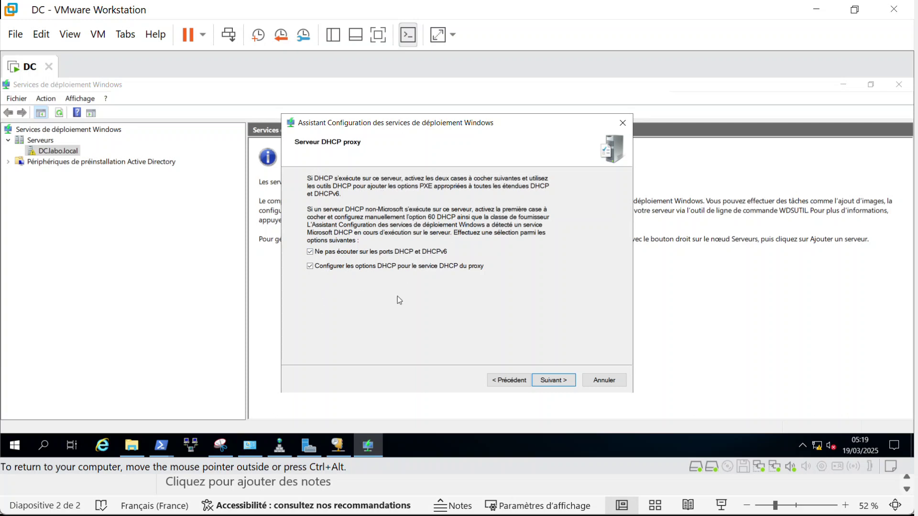
- Keep both DHCP proxy options, set PXE to answer all known and unknown client computers, and complete the configuration wizard
left_click(556, 381)
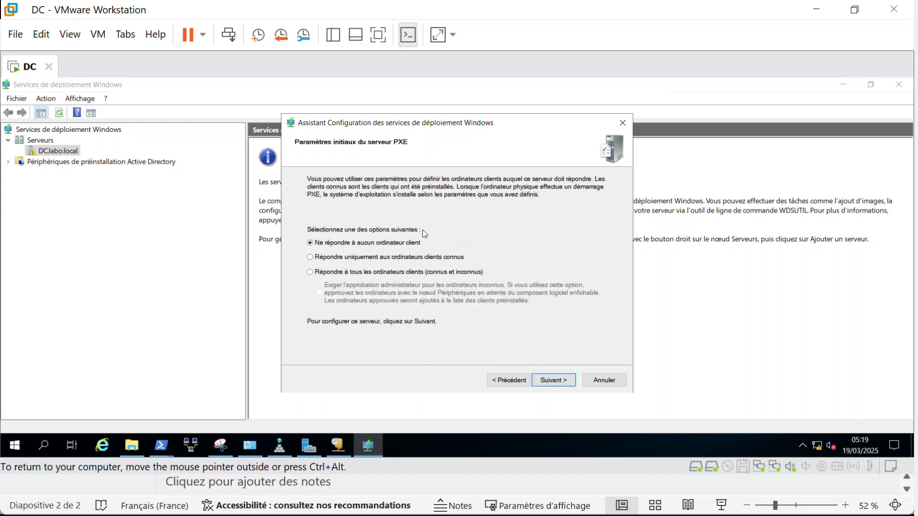
key("ctrl+alt")
left_click(310, 273)
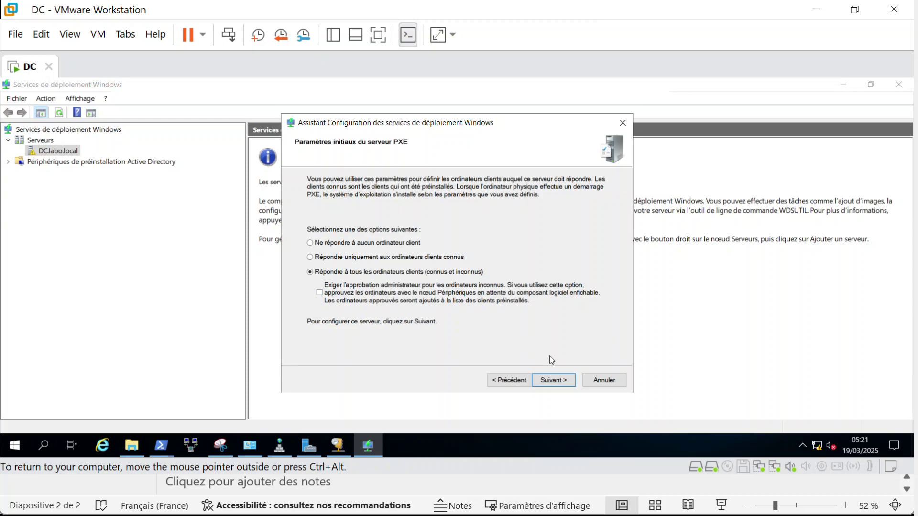
left_click(554, 382)
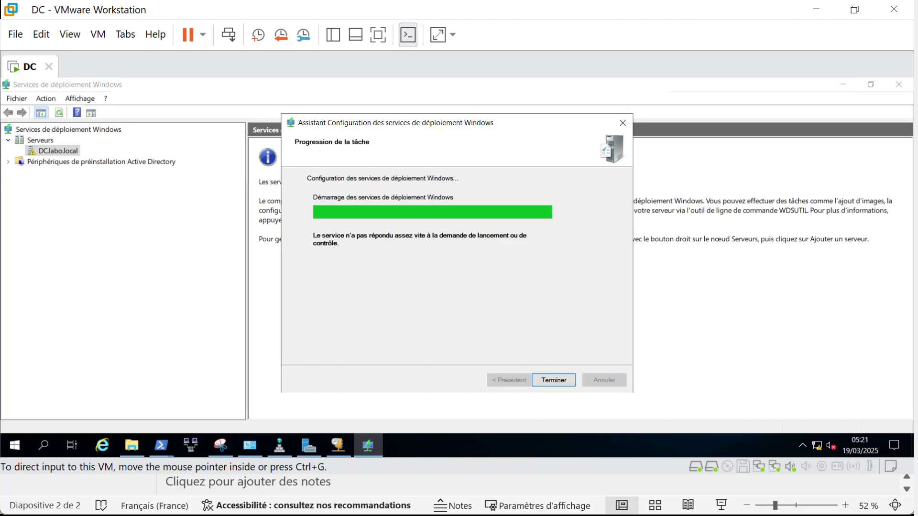
left_click(557, 382)
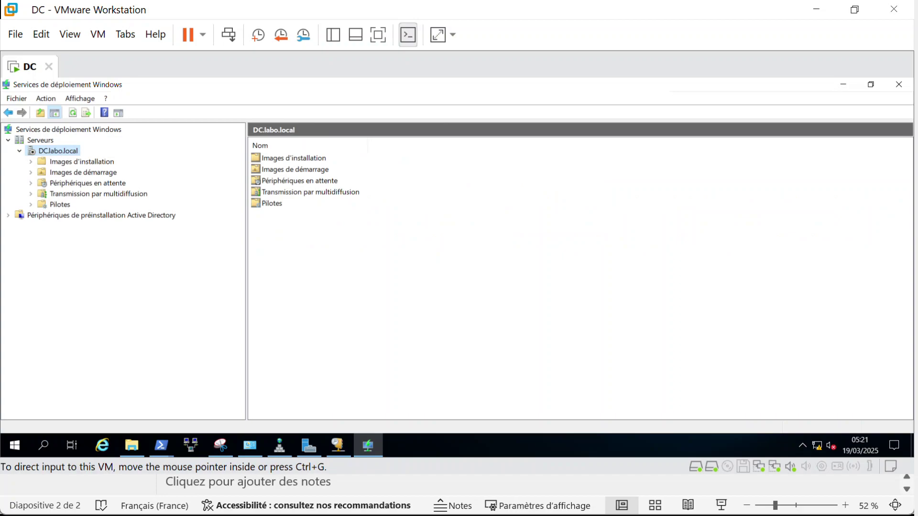
- Start the Windows Deployment Services service on DC.labo.local and dismiss the notification
right_click(72, 153)
mouse_move(113, 192)
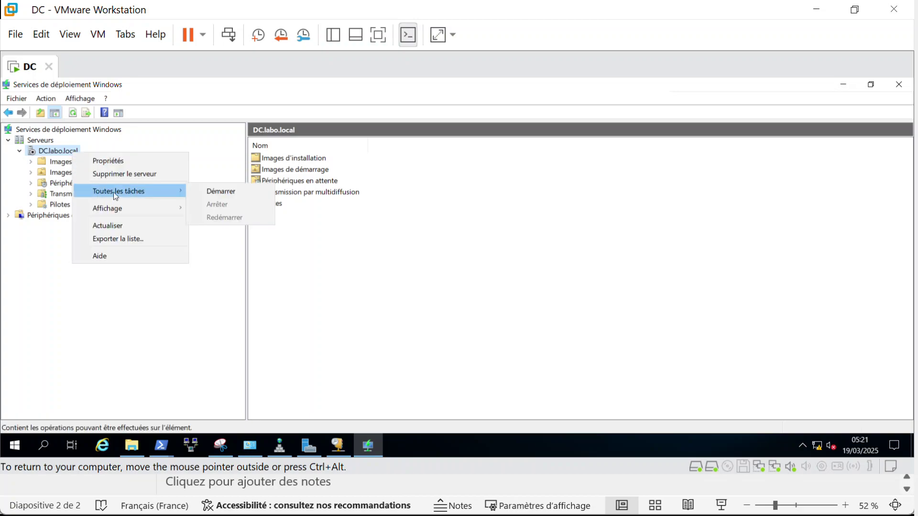
left_click(210, 190)
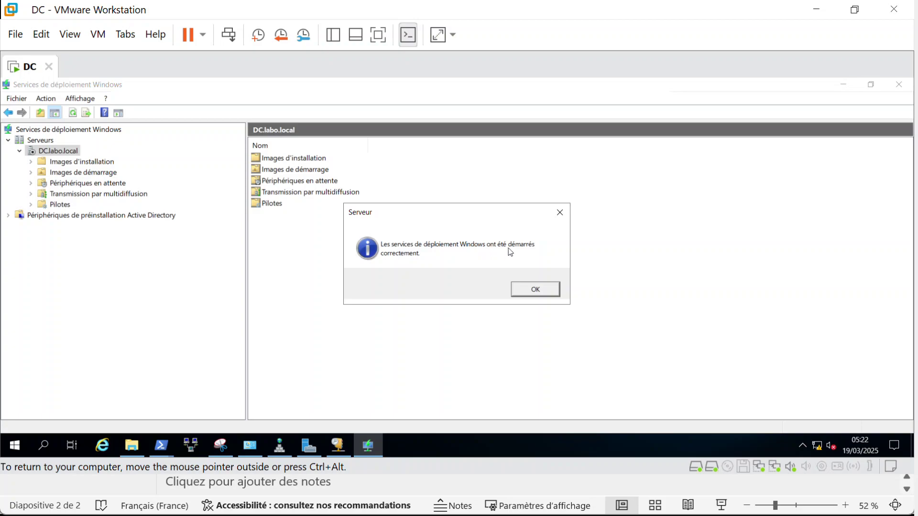
left_click(536, 290)
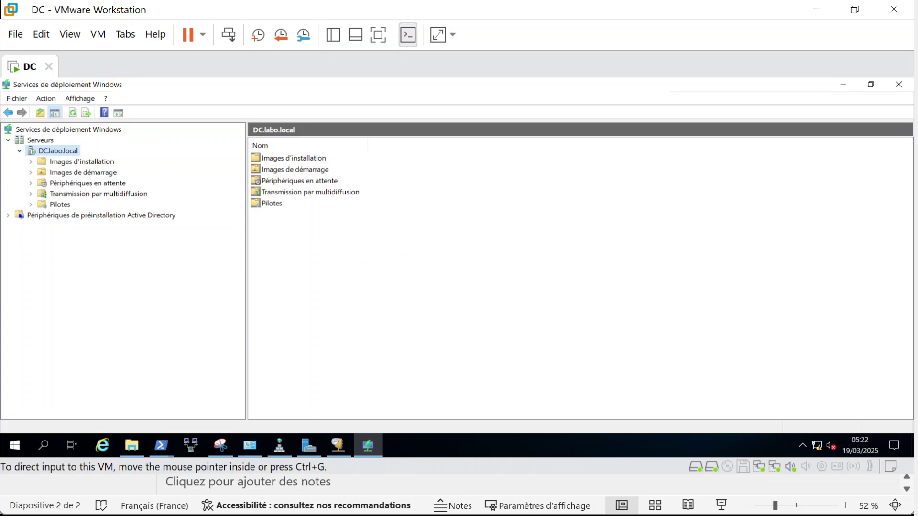
- Review the DHCP settings in the properties of the DC.labo.local server and close them
right_click(48, 152)
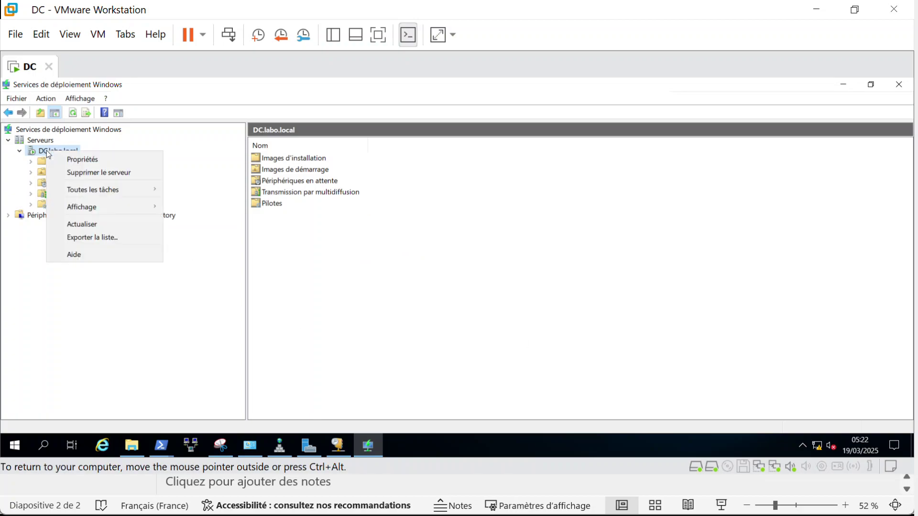
left_click(94, 161)
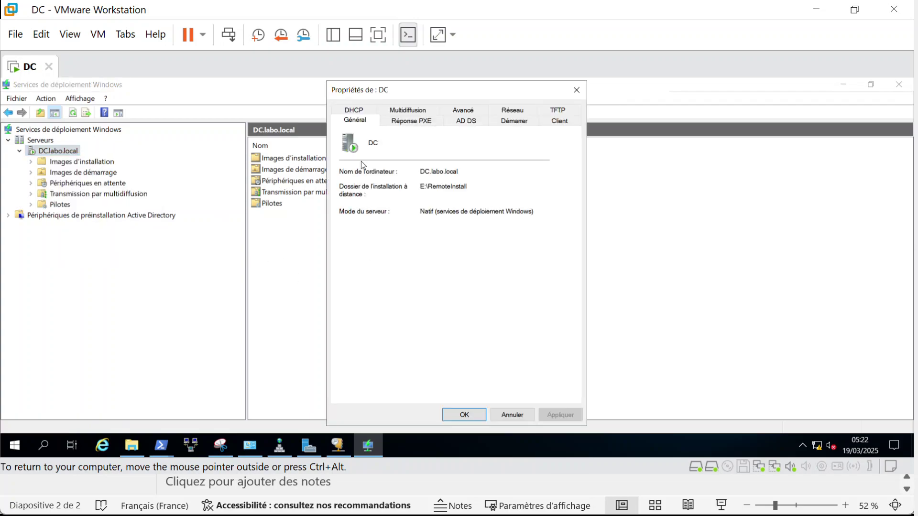
left_click(360, 111)
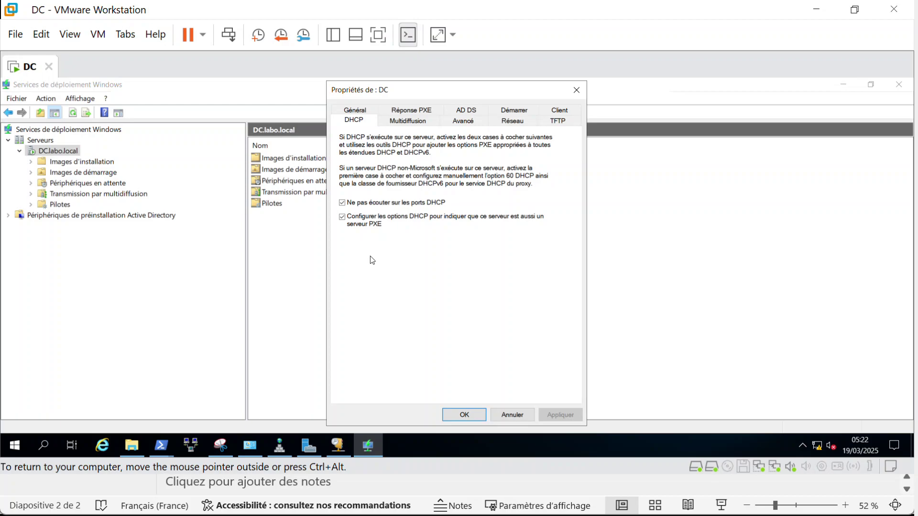
left_click(452, 414)
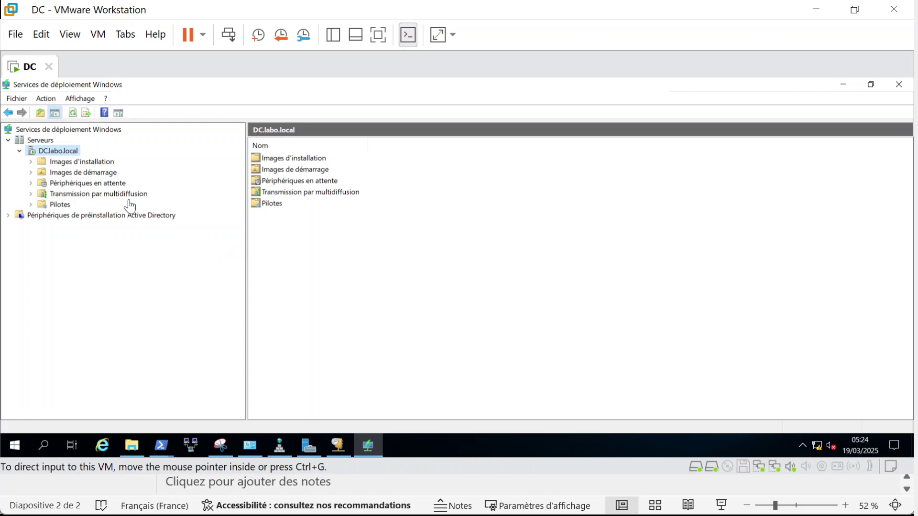
- Start adding a boot image under Images de démarrage and browse for its image file
left_click(106, 175)
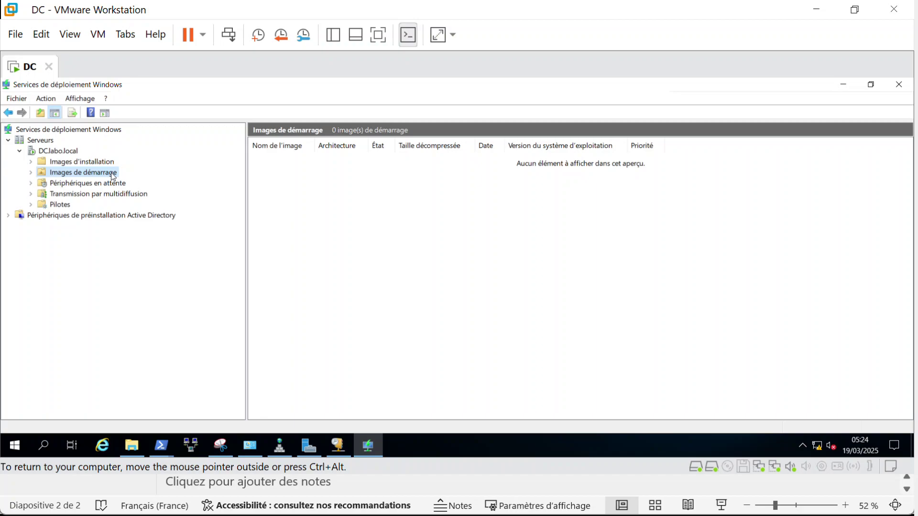
right_click(113, 172)
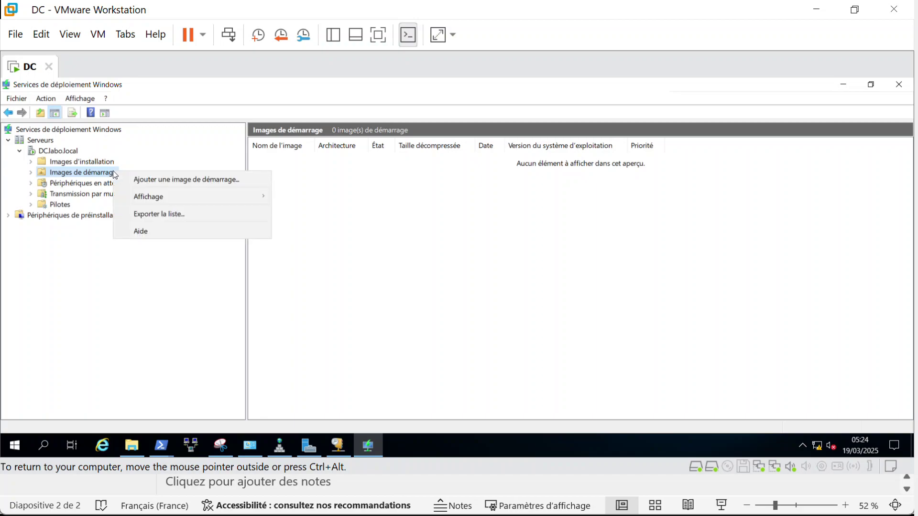
left_click(168, 180)
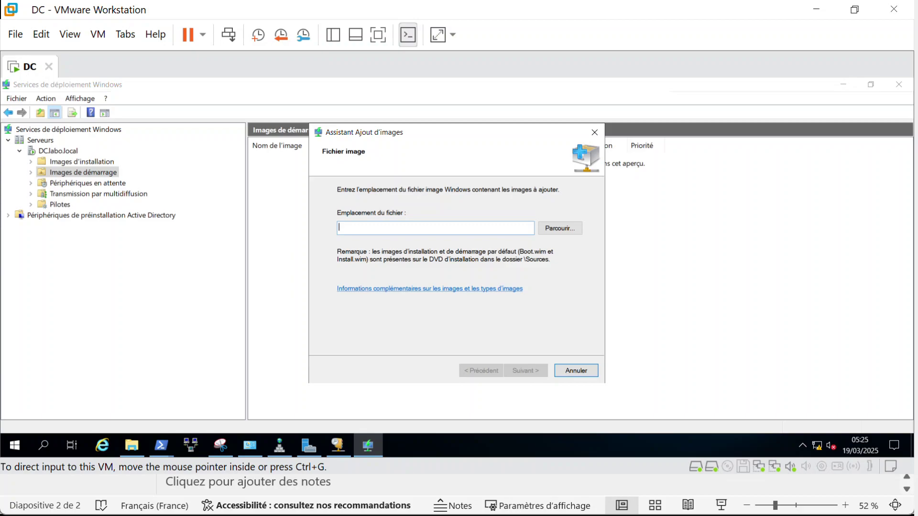
left_click(559, 228)
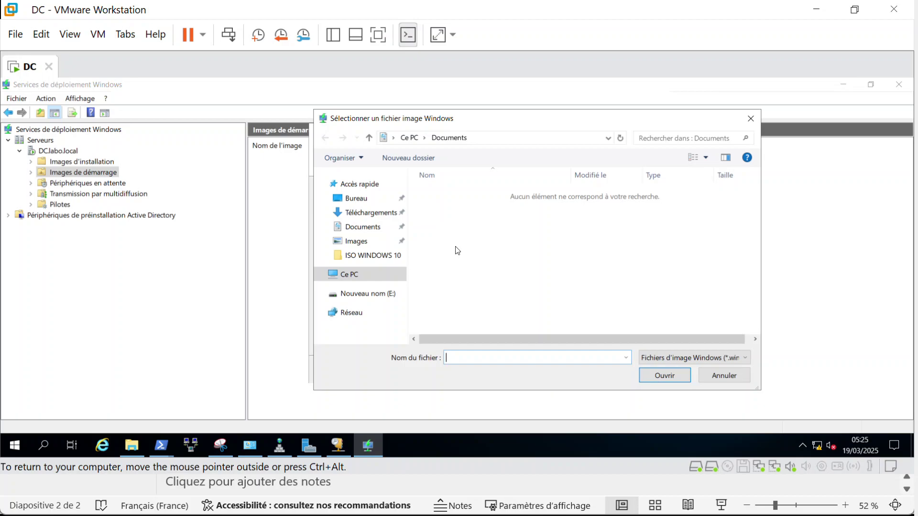
- Look through the sources folder in E:\ISO WINDOWS 10\WINDOWS10 for the Windows image files
left_click(358, 301)
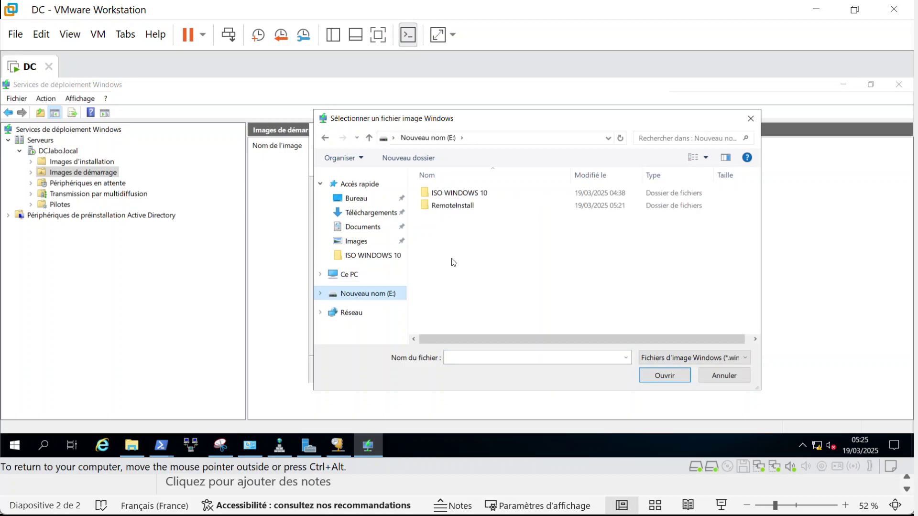
double_click(472, 193)
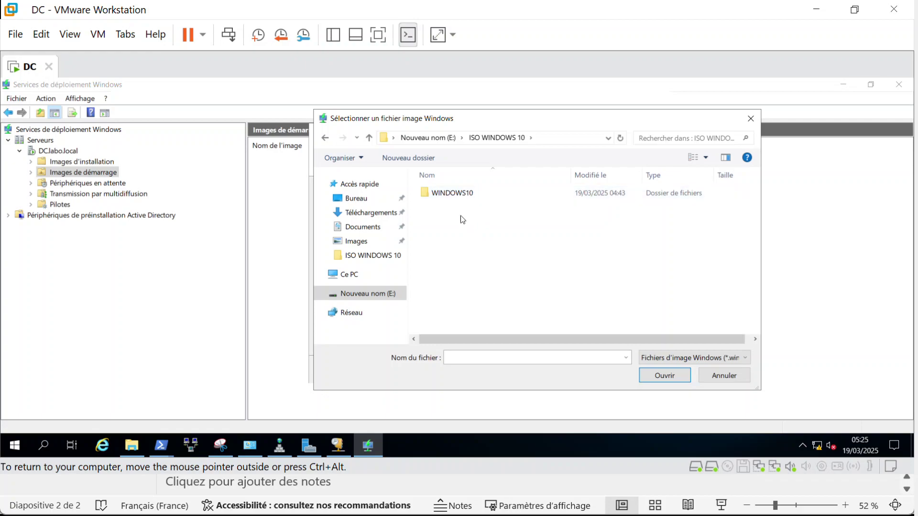
double_click(464, 193)
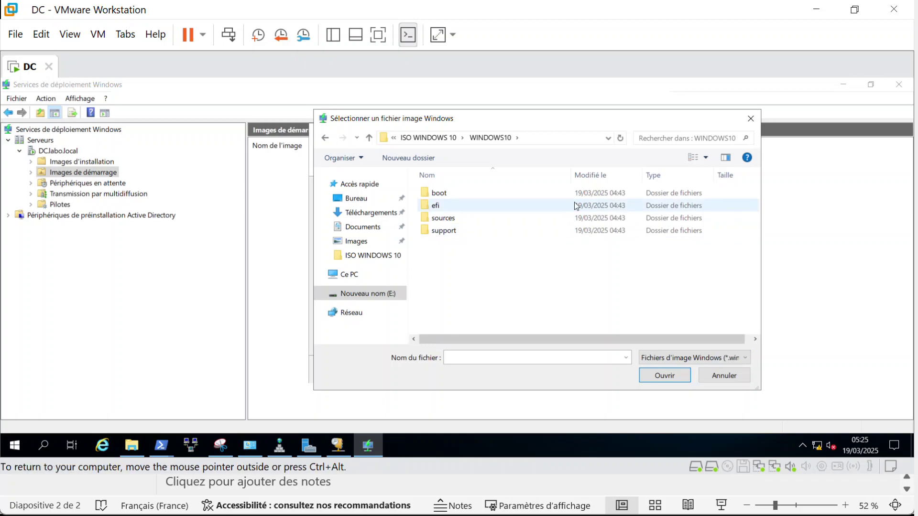
left_click(448, 219)
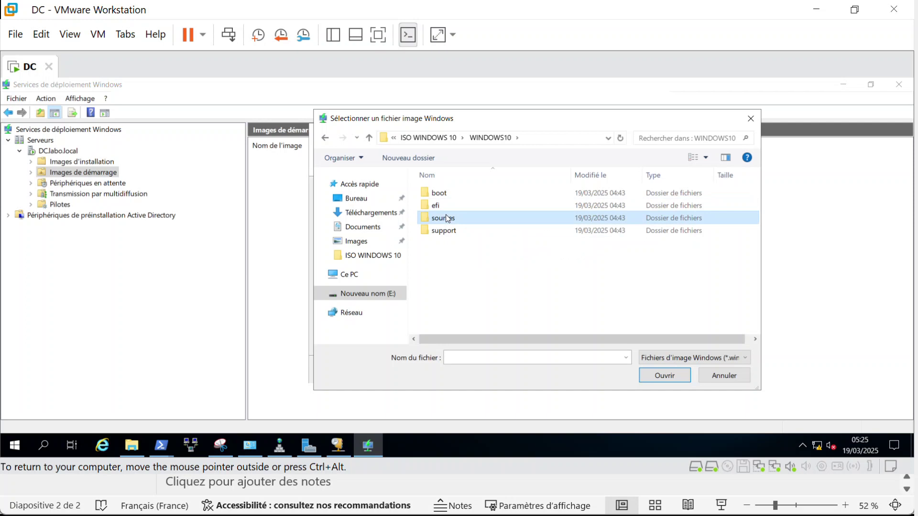
double_click(448, 218)
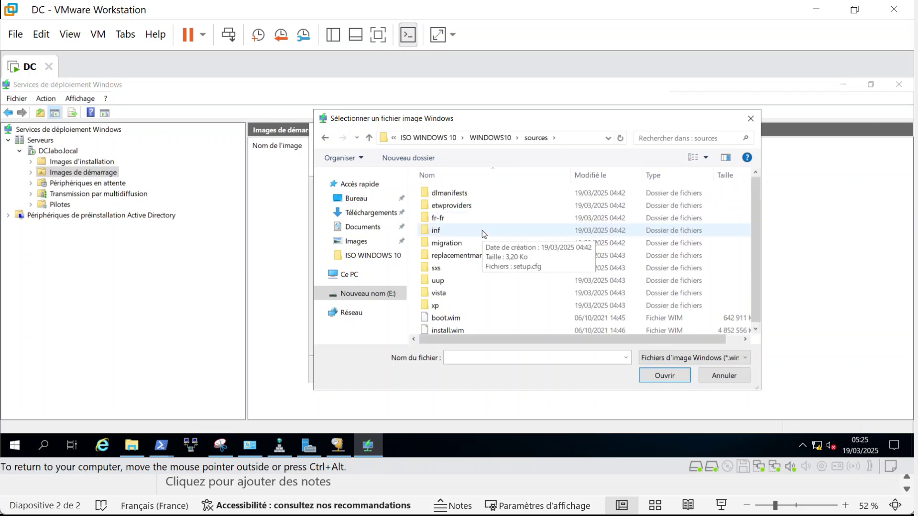
scroll(482, 231, "down", 1)
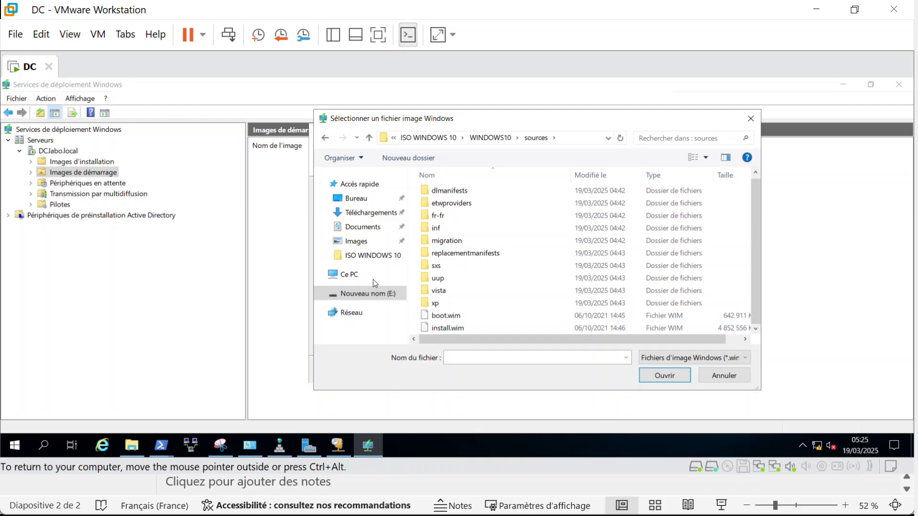
- Look through the sources folder on the Windows DVD drive (F:) for its image files
left_click(350, 275)
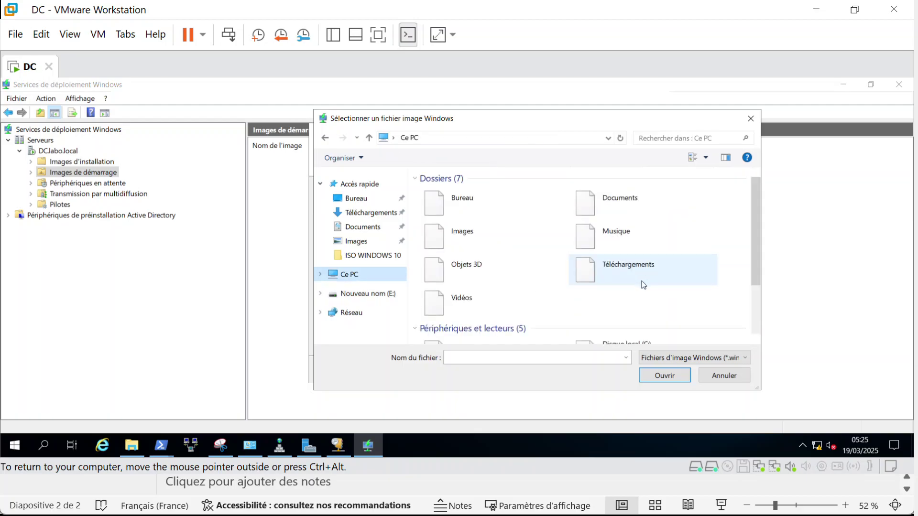
scroll(638, 282, "down", 3)
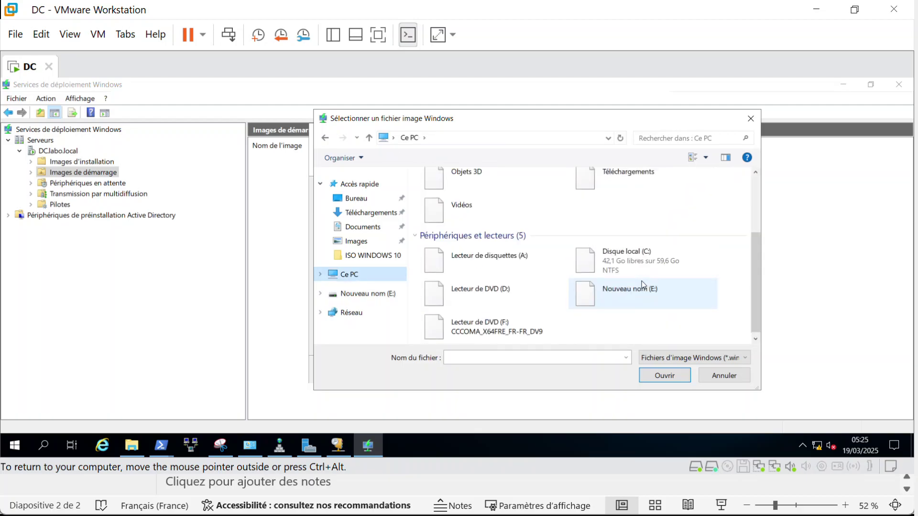
double_click(490, 328)
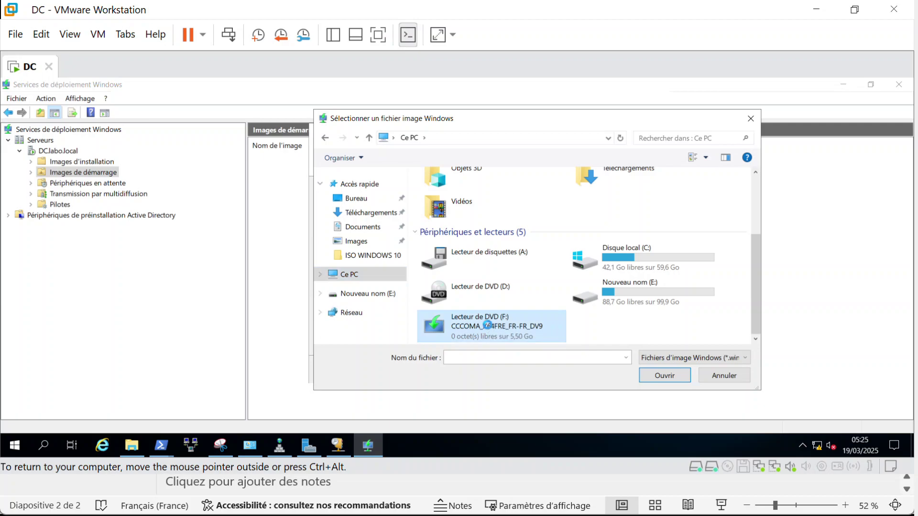
left_click(450, 220)
double_click(451, 220)
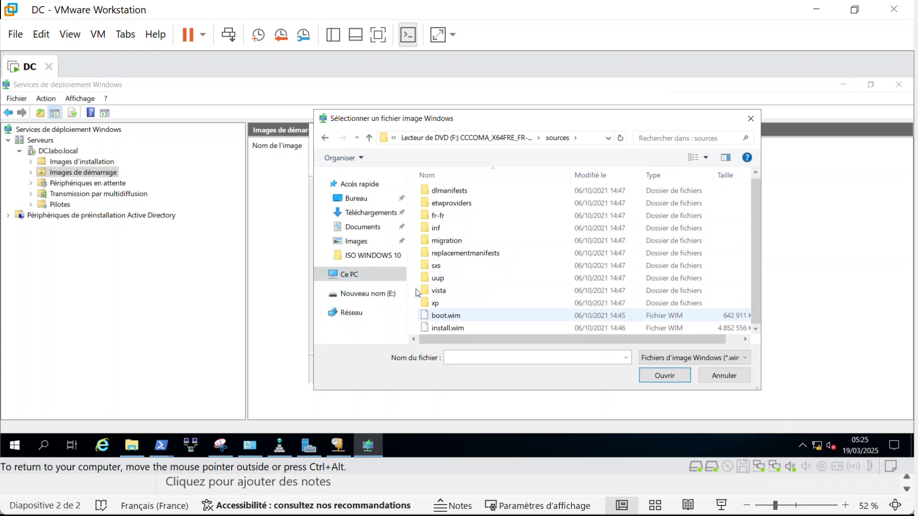
- Choose boot.wim from E:\ISO WINDOWS 10\WINDOWS10\sources as the boot image file and advance to the image metadata page
left_click(359, 274)
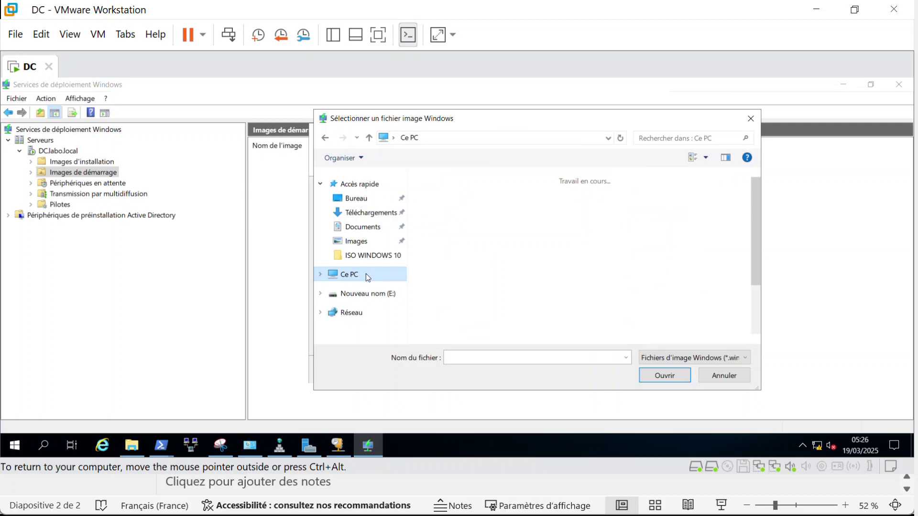
double_click(588, 289)
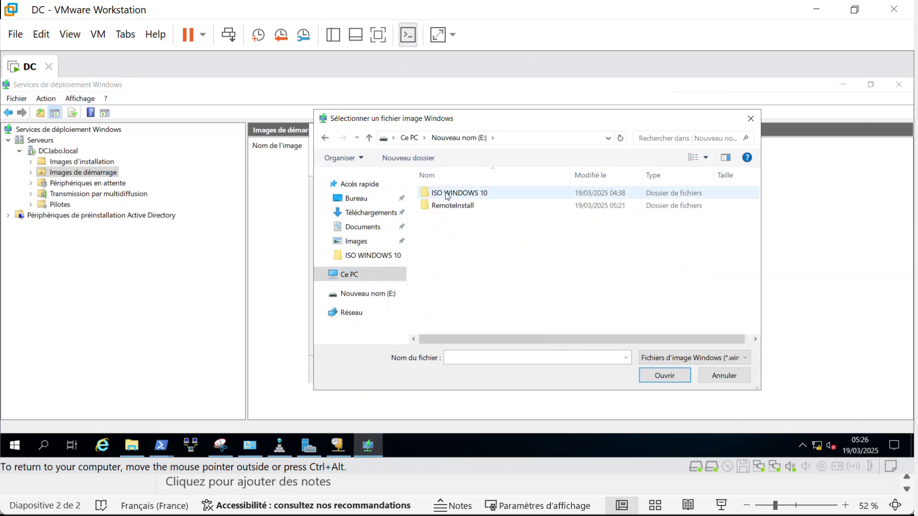
double_click(464, 195)
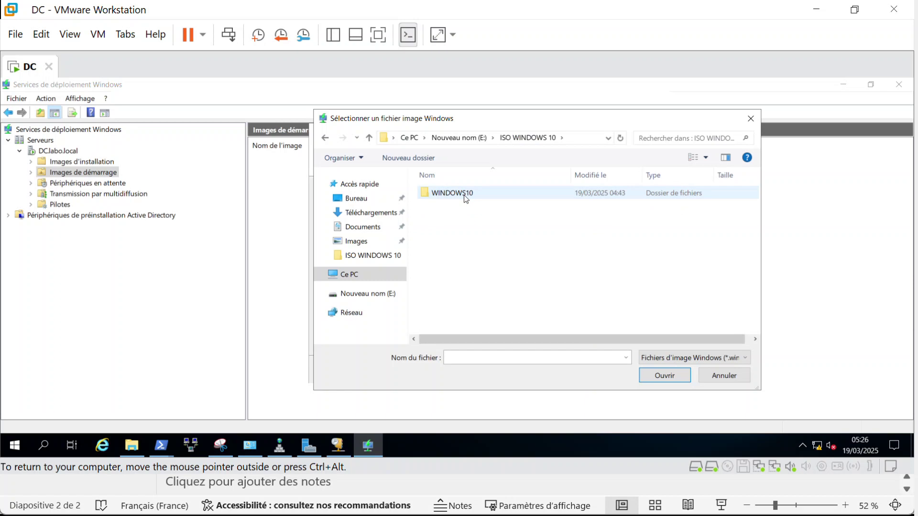
left_click(466, 199)
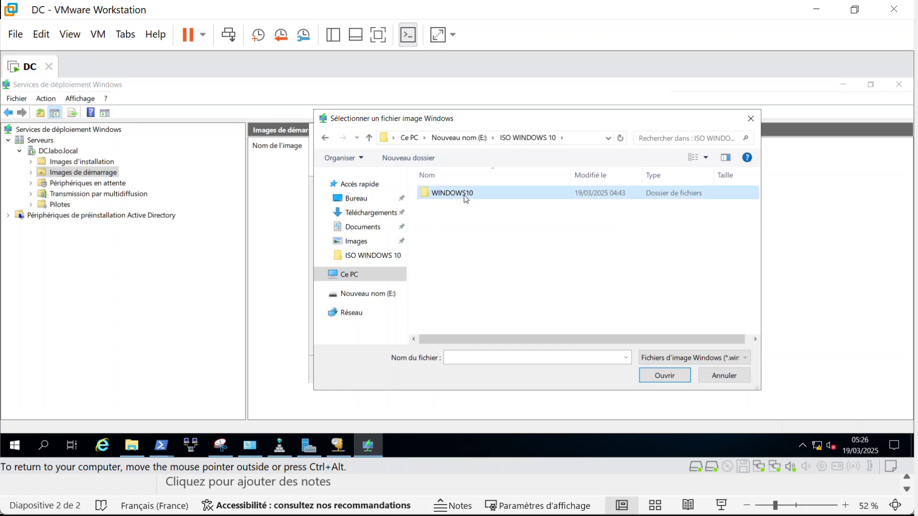
double_click(466, 199)
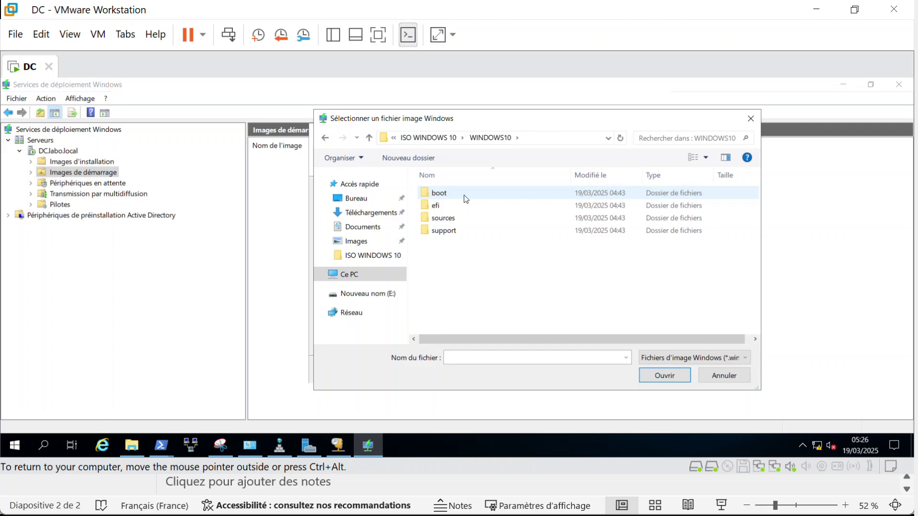
left_click(452, 219)
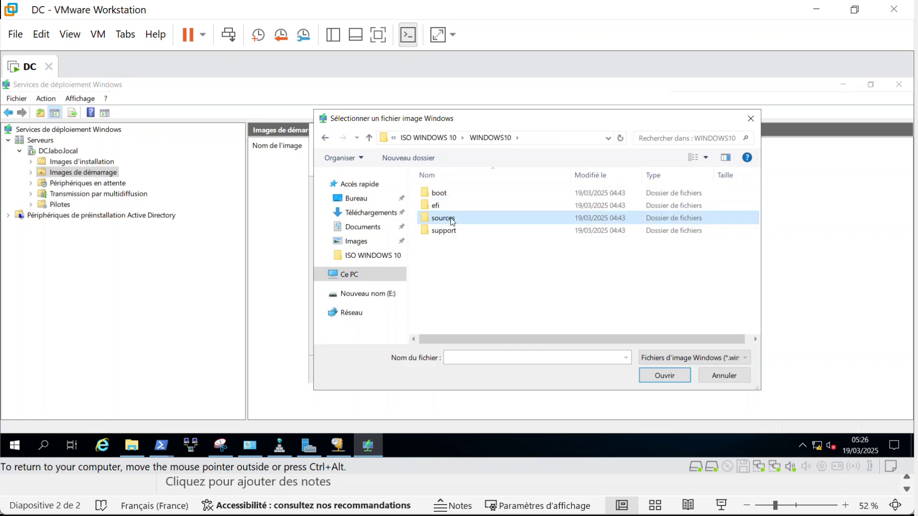
double_click(452, 220)
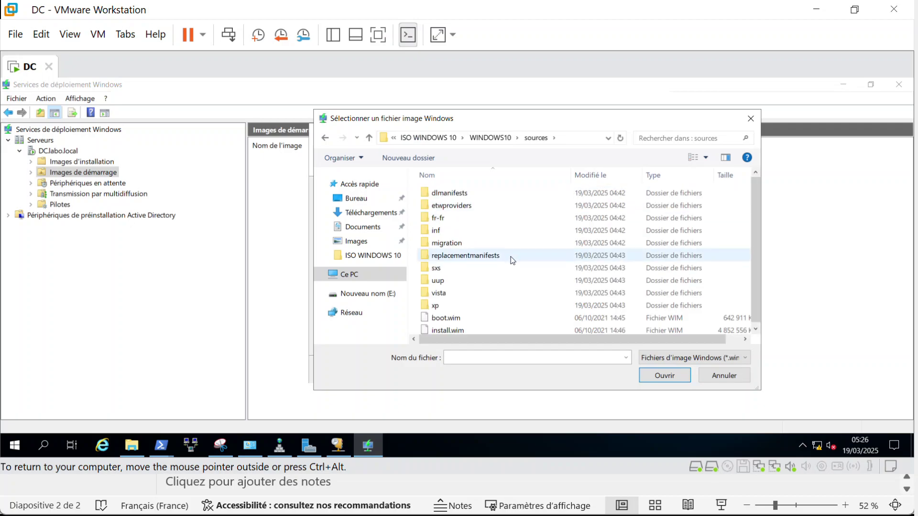
scroll(448, 323, "down", 1)
left_click(447, 319)
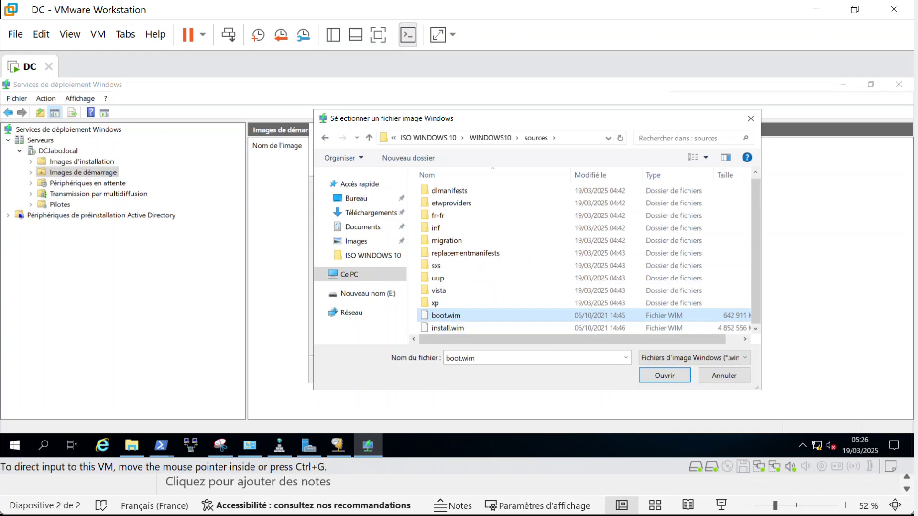
left_click(664, 375)
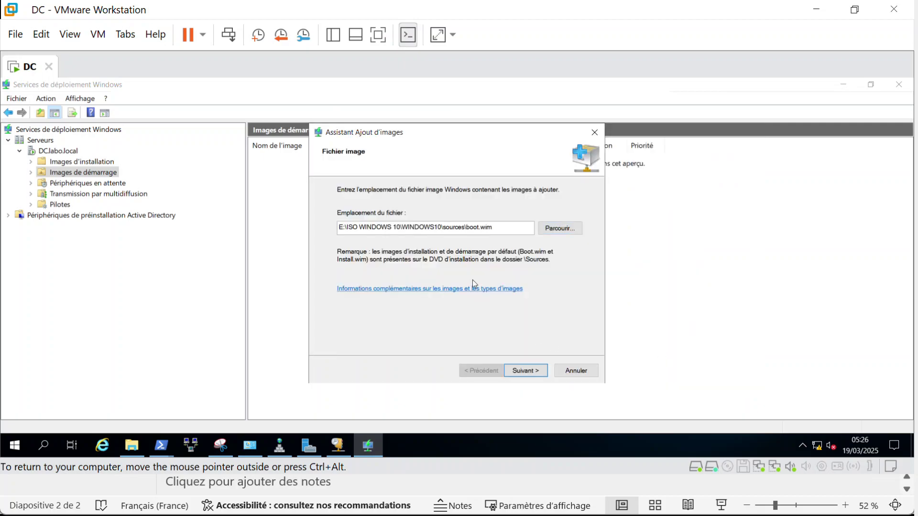
left_click(517, 372)
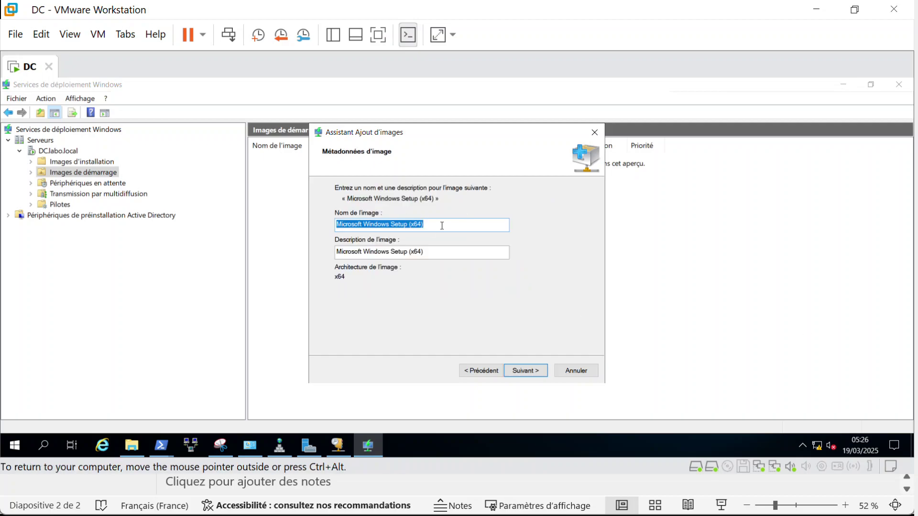
- Set both the boot image's name and its description to Microsoft Windows10 and advance to the summary
left_click_drag(432, 225, 390, 225)
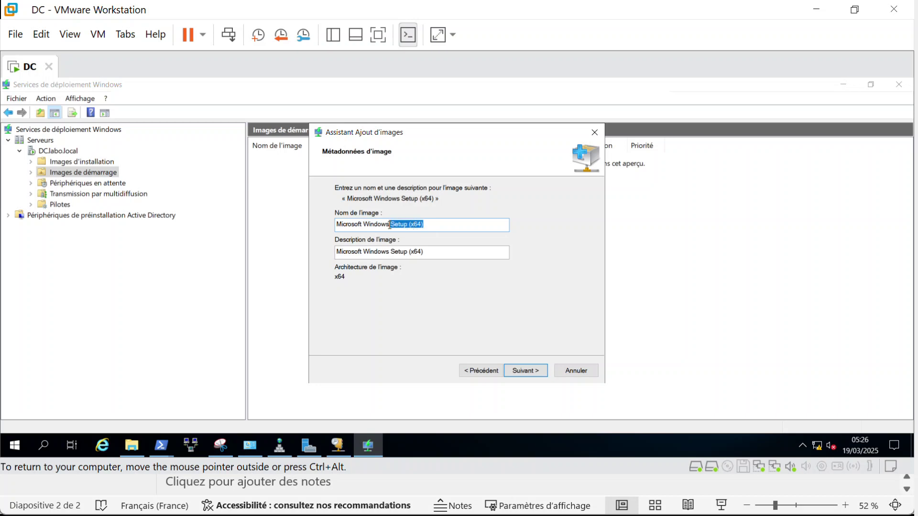
key("BackSpace")
type("10")
left_click_drag(436, 252, 390, 251)
type("10")
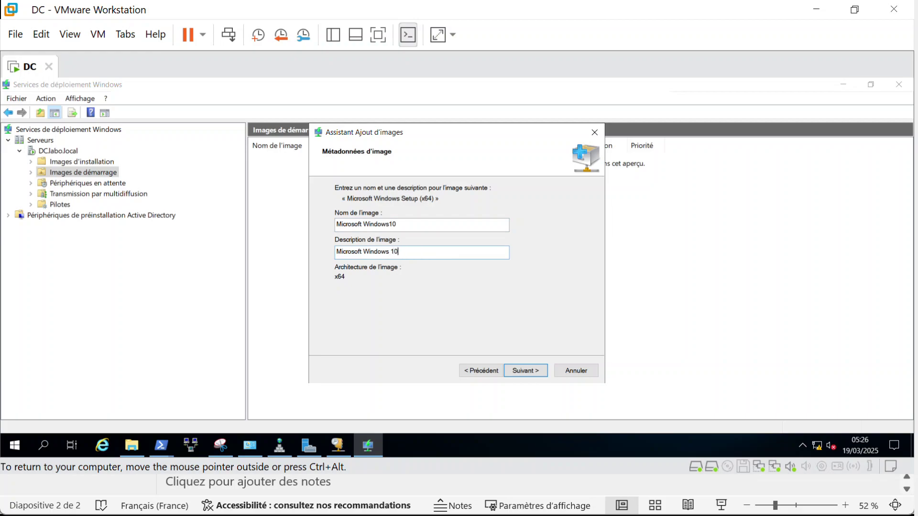
left_click_drag(393, 252, 364, 252)
left_click(393, 255)
key("BackSpace")
left_click(528, 370)
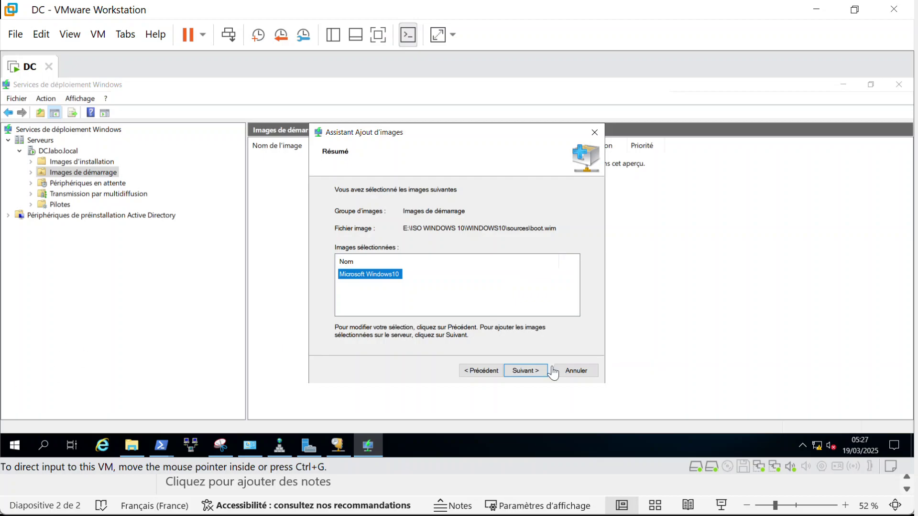
- Add the Microsoft Windows10 boot image to the server, finish the wizard and widen the image name column
left_click(536, 372)
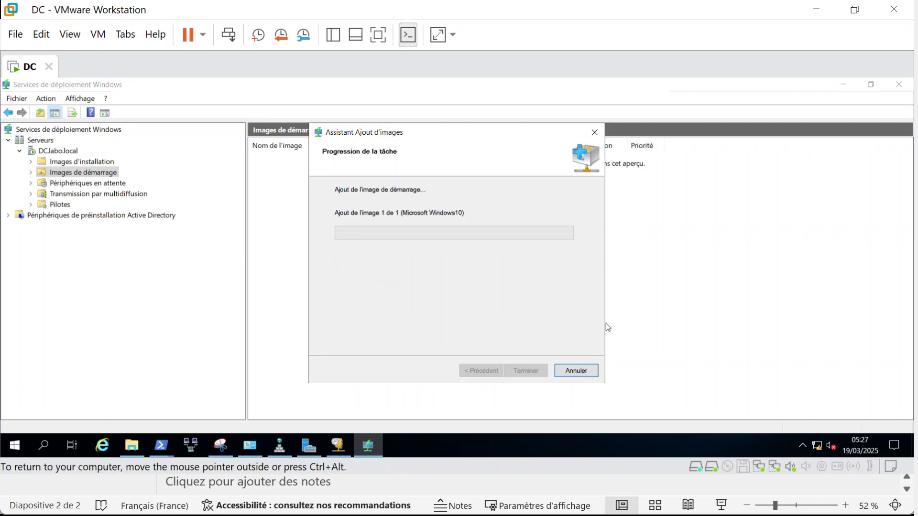
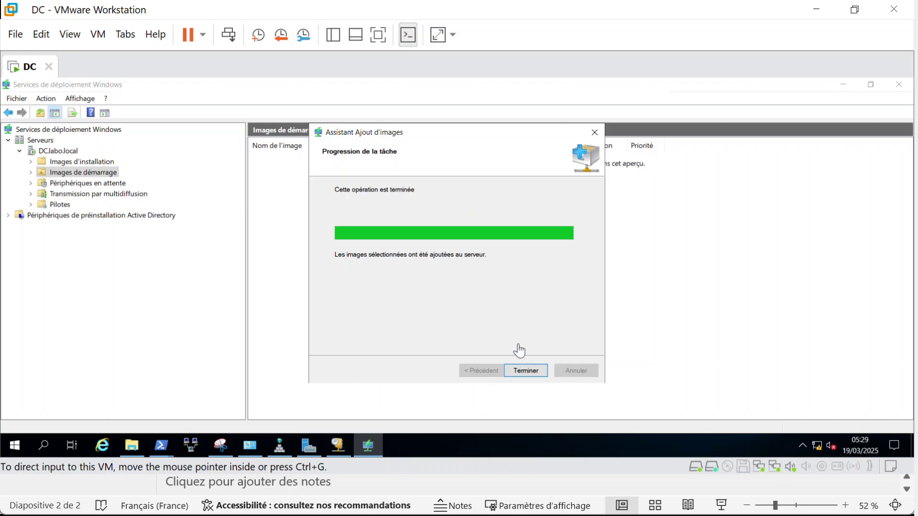
left_click(524, 374)
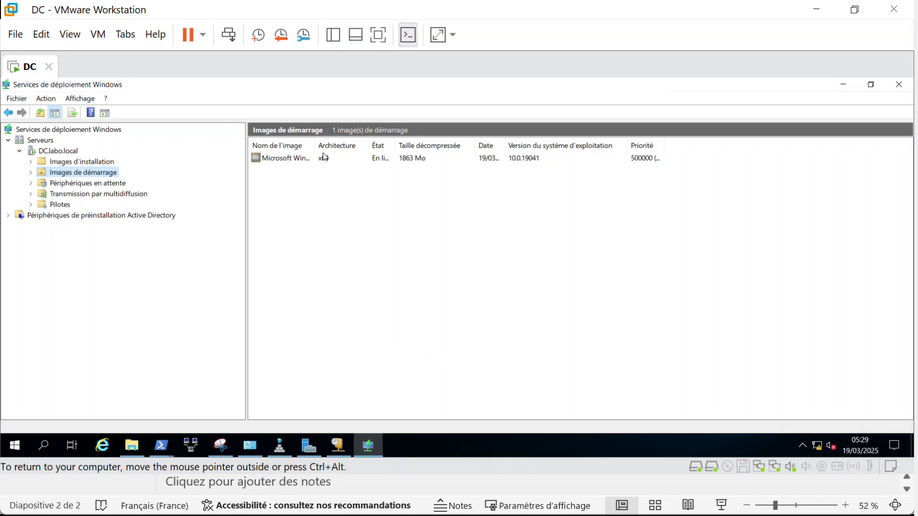
left_click_drag(314, 145, 374, 150)
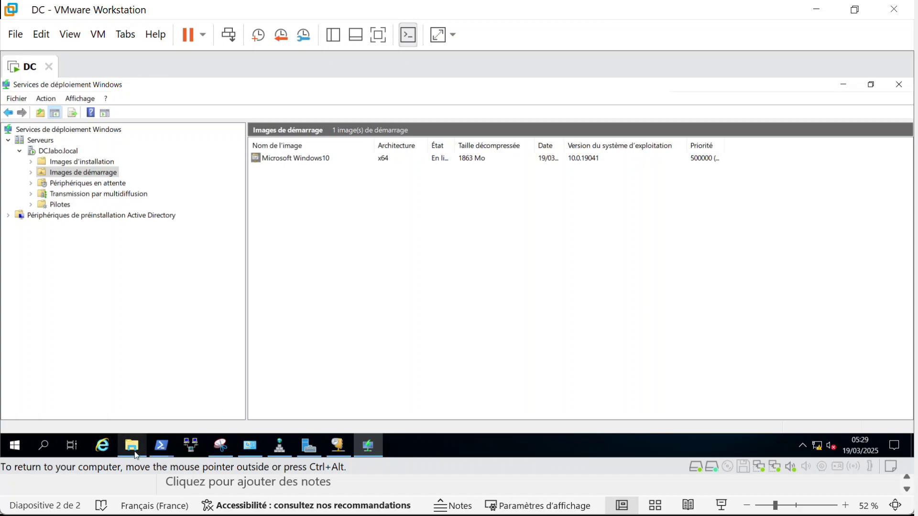
- Look through the RemoteInstall folder on the Nouveau nom (E:) drive in File Explorer, then return to the deployment console
left_click(131, 446)
double_click(627, 256)
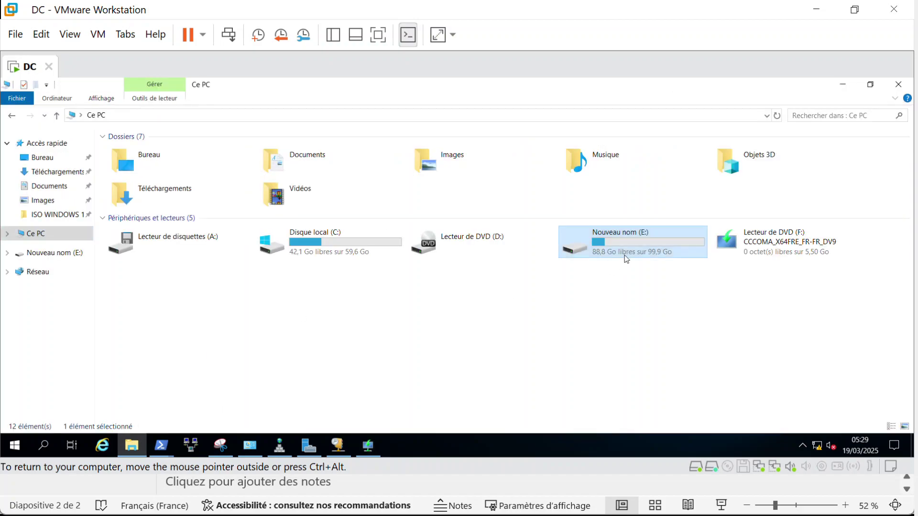
double_click(145, 163)
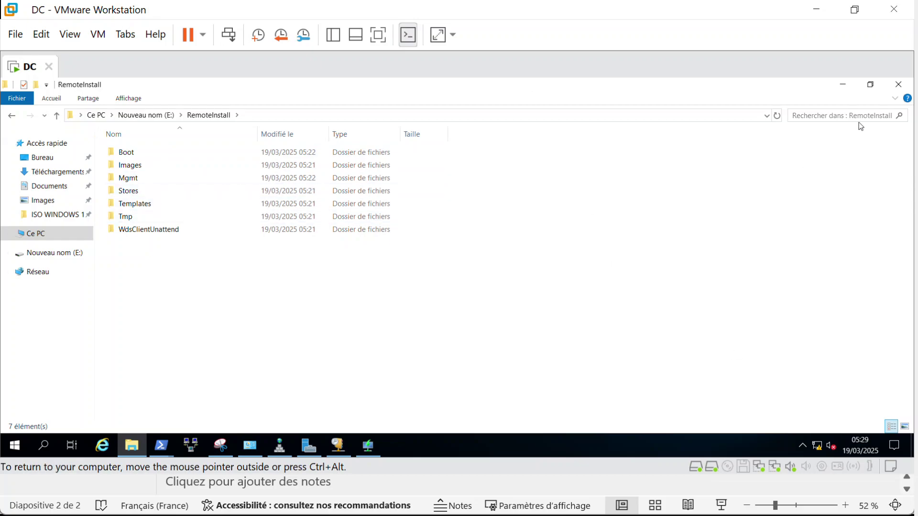
left_click(845, 85)
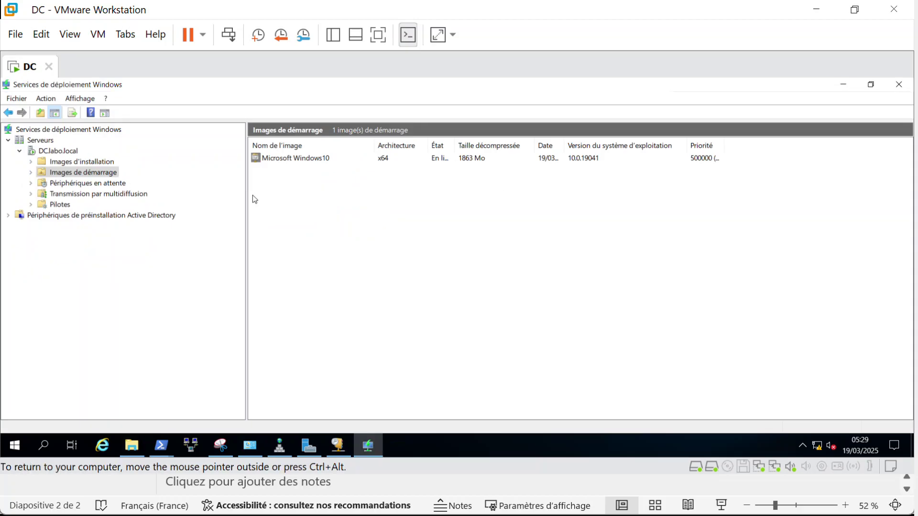
- Examine the general and version properties of the Microsoft Windows10 boot image, leaving them unmodified
right_click(309, 171)
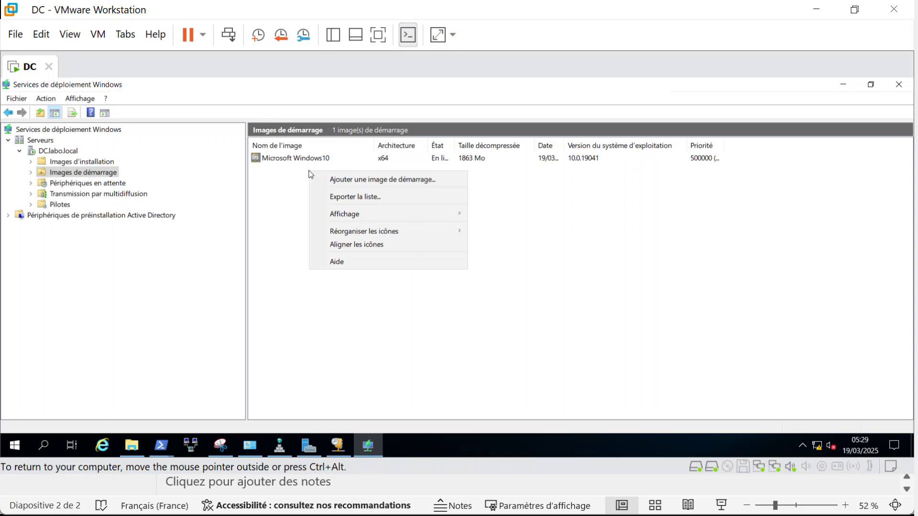
left_click(310, 160)
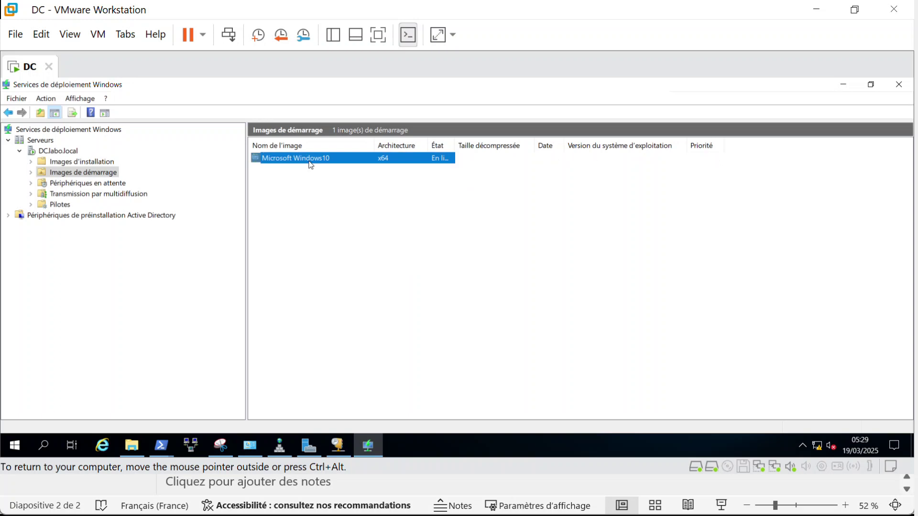
right_click(311, 164)
left_click(346, 170)
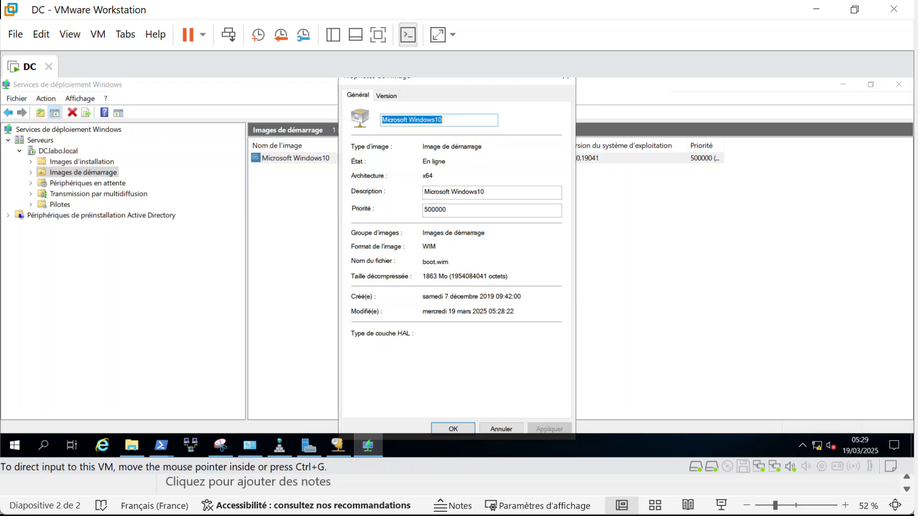
left_click(393, 95)
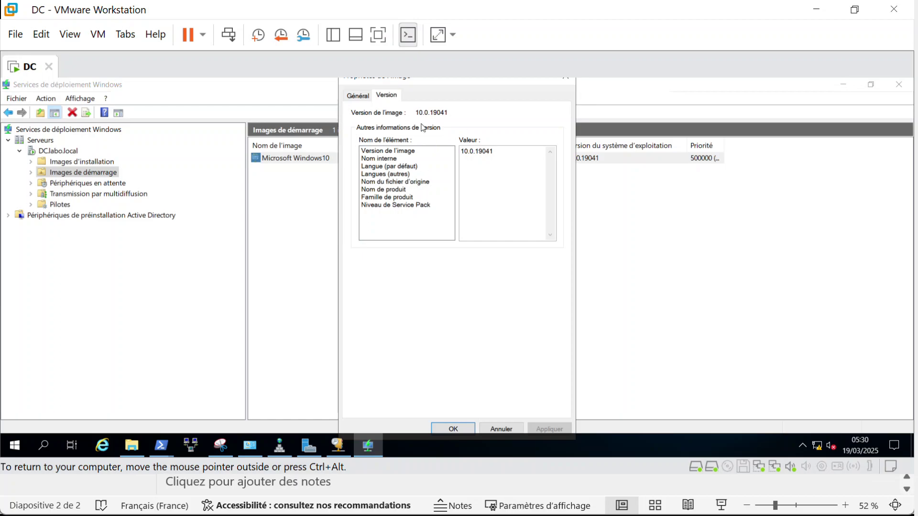
left_click(360, 94)
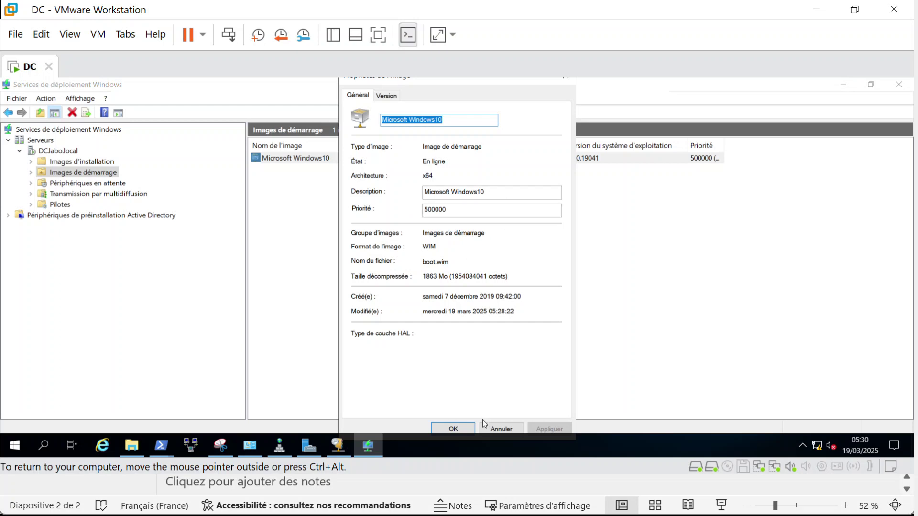
left_click(496, 428)
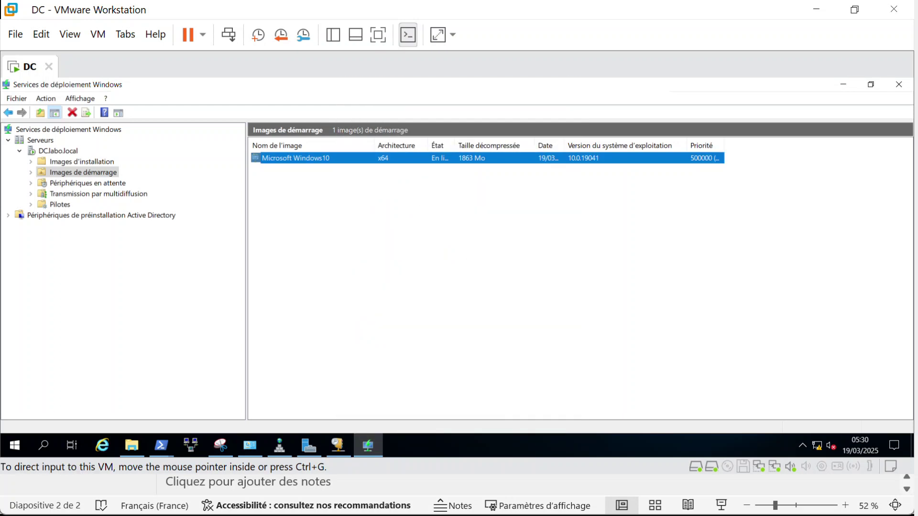
- Start adding an installation image under Images d'installation in a new image group named WINDOWS10
left_click(102, 163)
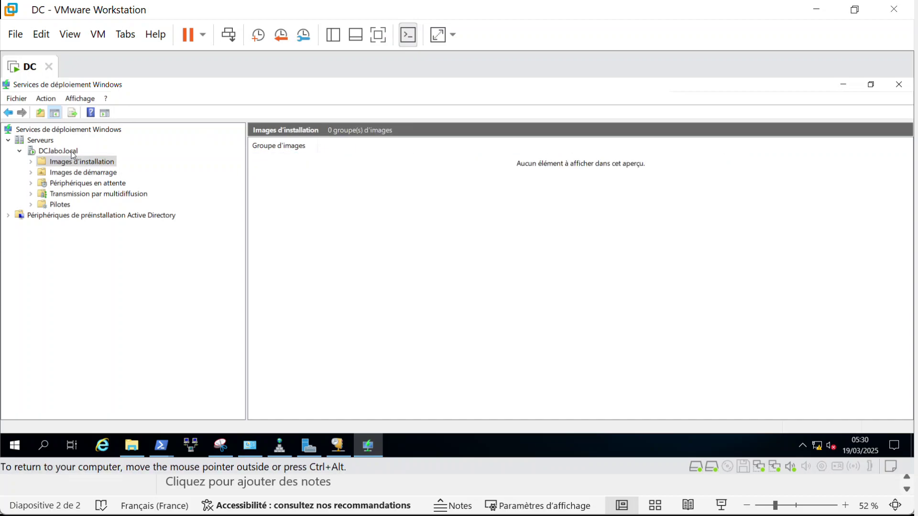
right_click(112, 163)
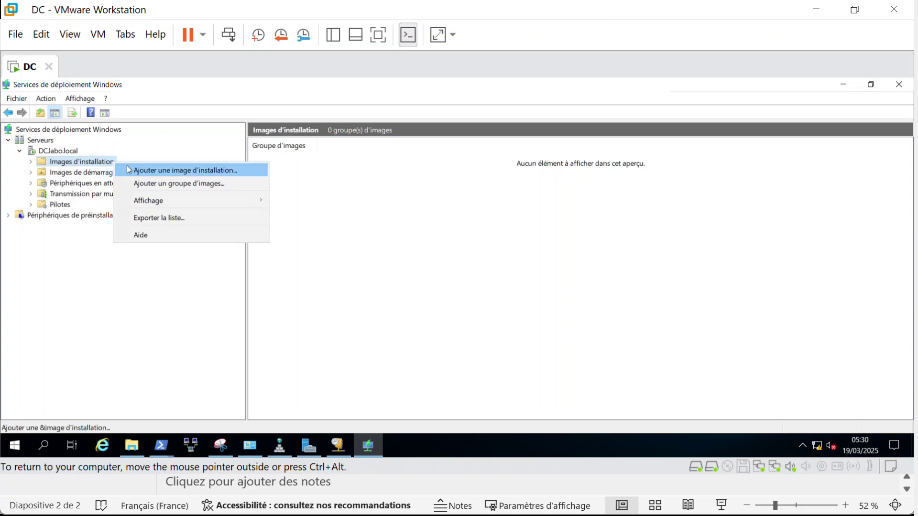
left_click(147, 171)
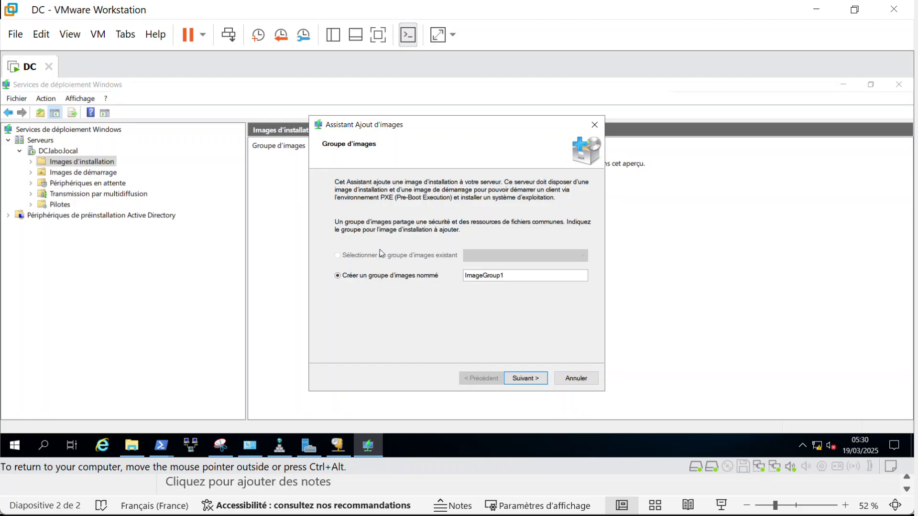
left_click_drag(523, 276, 413, 278)
type("WINDOWS10")
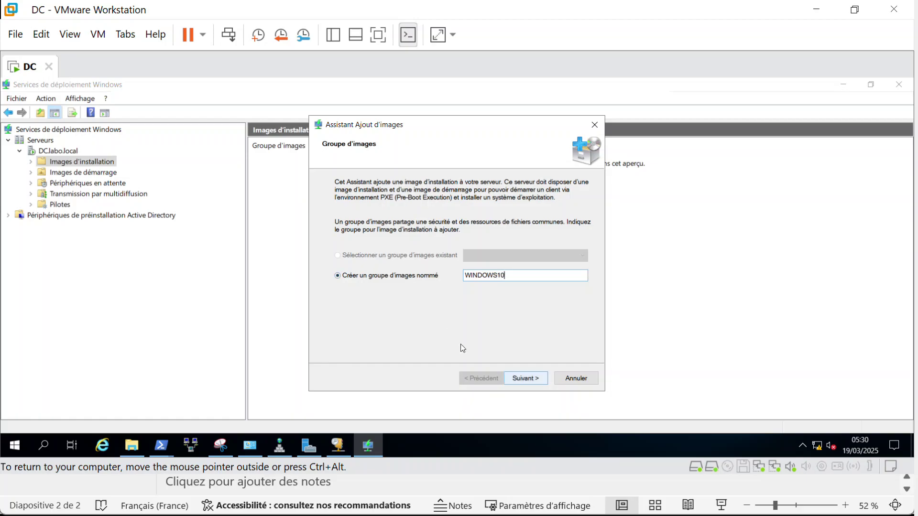
left_click(533, 382)
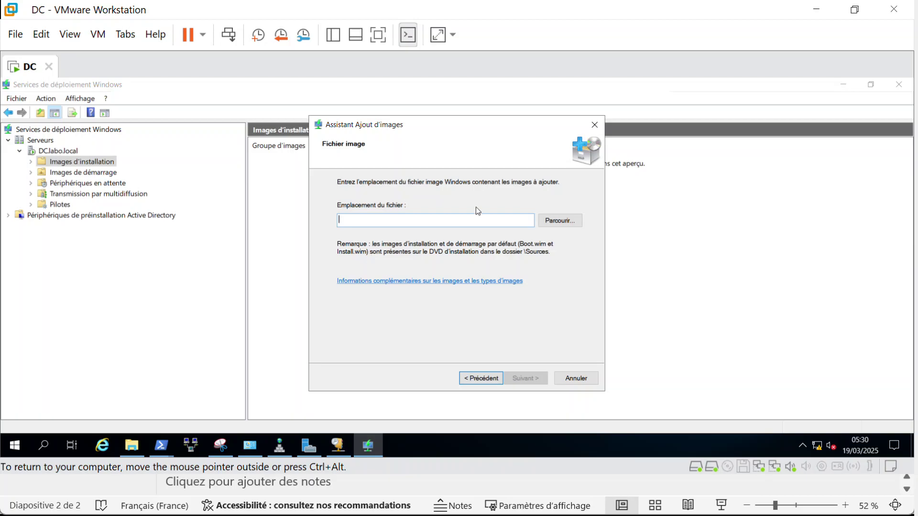
- Choose install.wim from E:\ISO WINDOWS 10\WINDOWS10\sources as the installation image file and advance to the available images
left_click(553, 221)
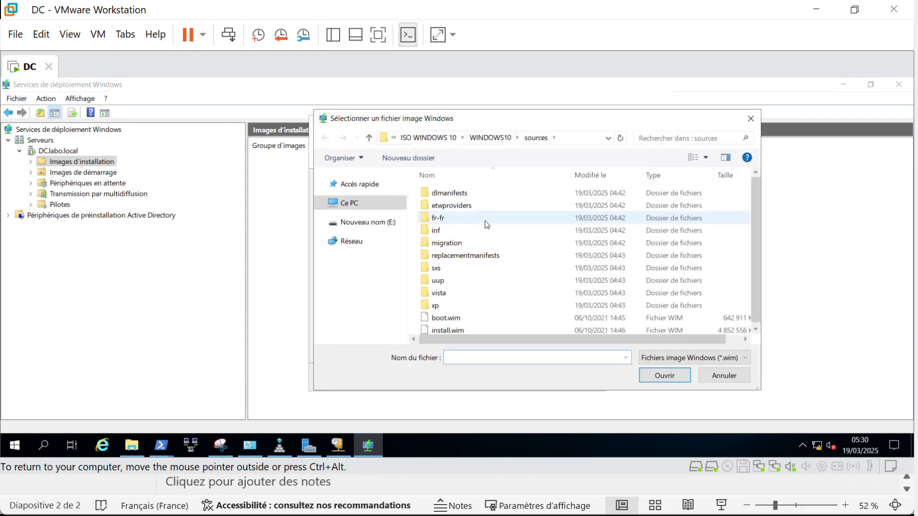
left_click(452, 329)
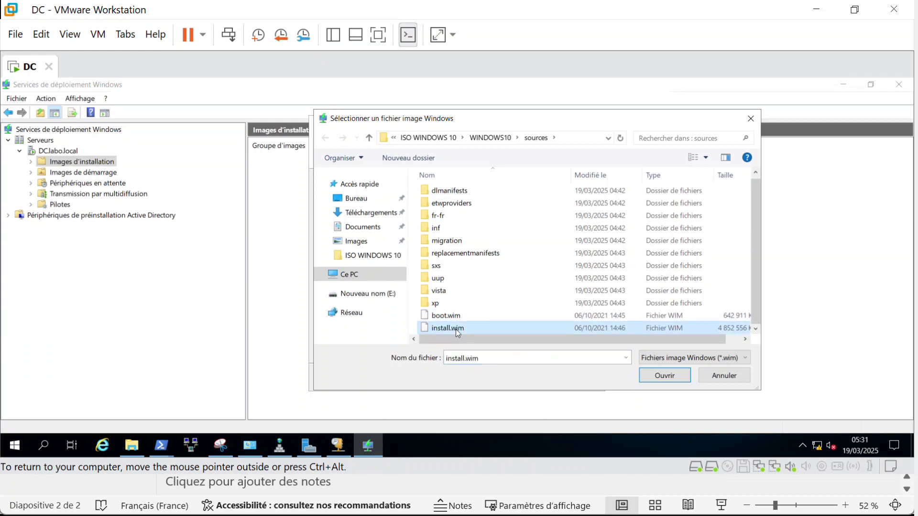
left_click(660, 379)
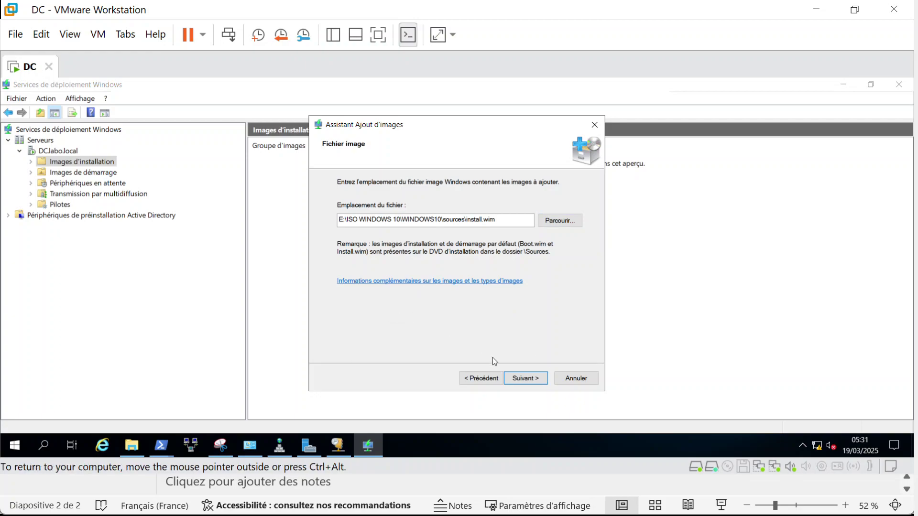
left_click(526, 379)
left_click(526, 379)
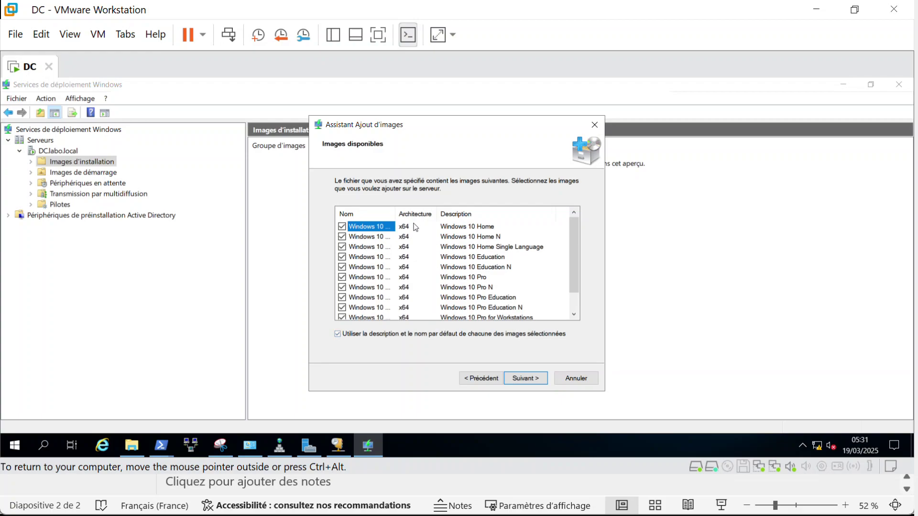
- Deselect every available edition except Windows 10 Education and Windows 10 Pro, widening the name column to read the full names
key("ctrl+alt")
mouse_move(437, 216)
left_mouse_down()
mouse_move(414, 215)
mouse_move(427, 221)
left_mouse_up()
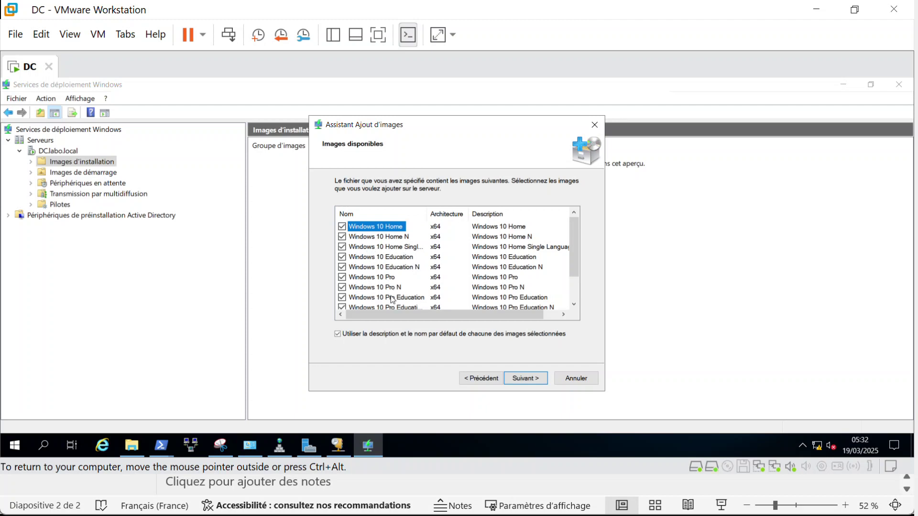
left_click(342, 227)
left_click(342, 237)
left_click(342, 247)
left_click(341, 267)
left_click(342, 277)
left_click(343, 287)
left_click(343, 297)
scroll(350, 295, "down", 1)
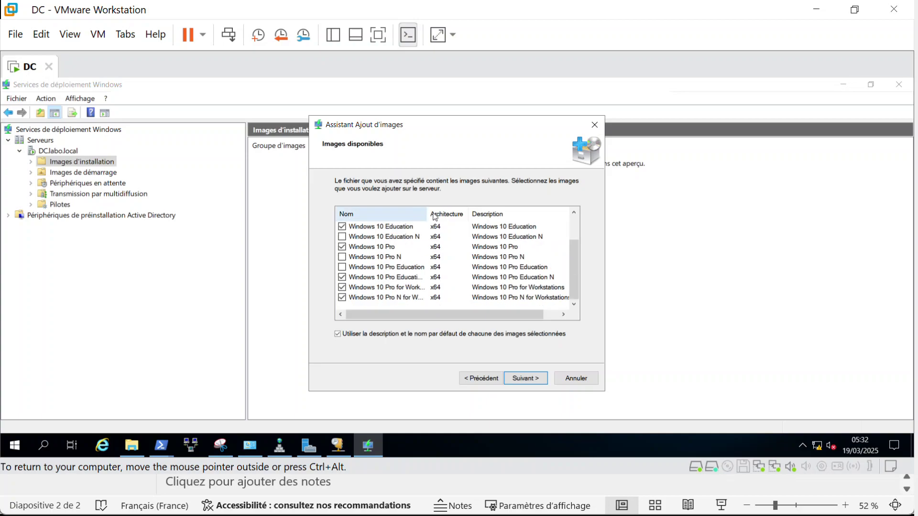
left_click_drag(424, 213, 438, 213)
left_click(342, 278)
left_click(342, 277)
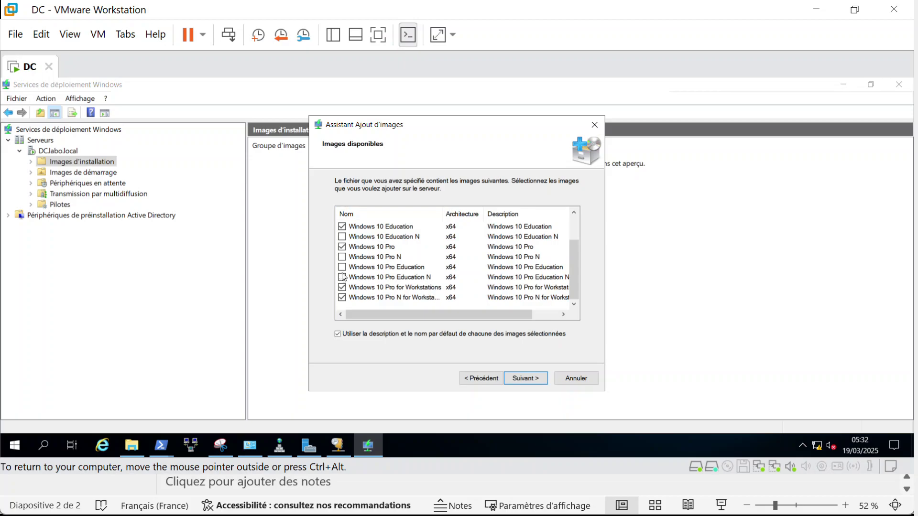
left_click(342, 287)
left_click(343, 299)
scroll(375, 279, "up", 1)
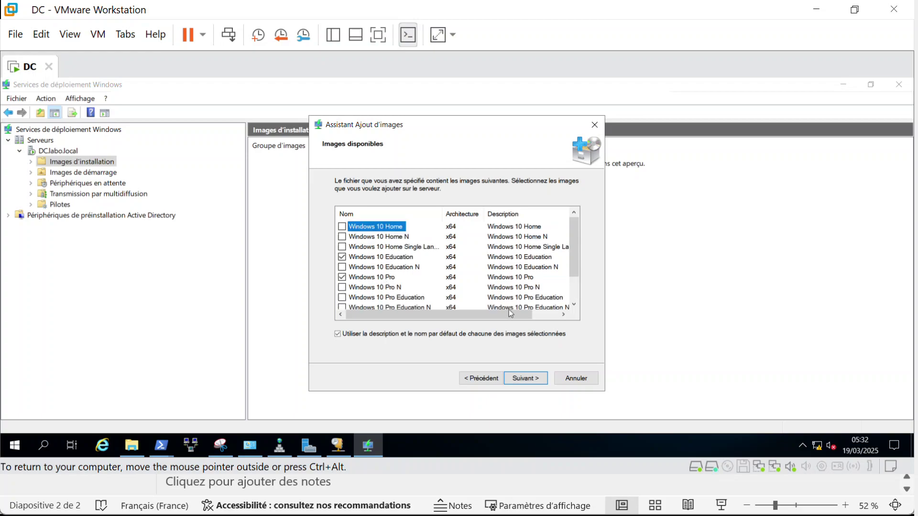
- Add the two selected Windows 10 installation images to the server, finish the wizard and widen the image name column
left_click(524, 380)
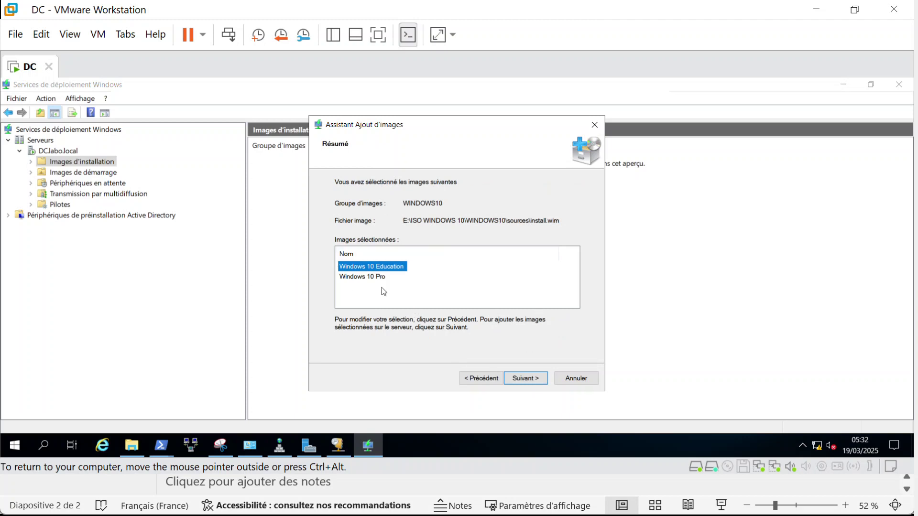
left_click(523, 382)
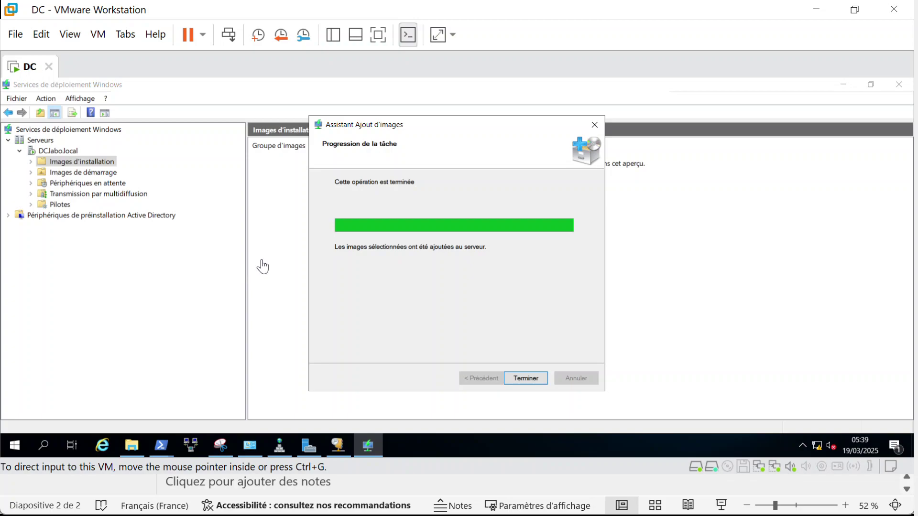
left_click(518, 381)
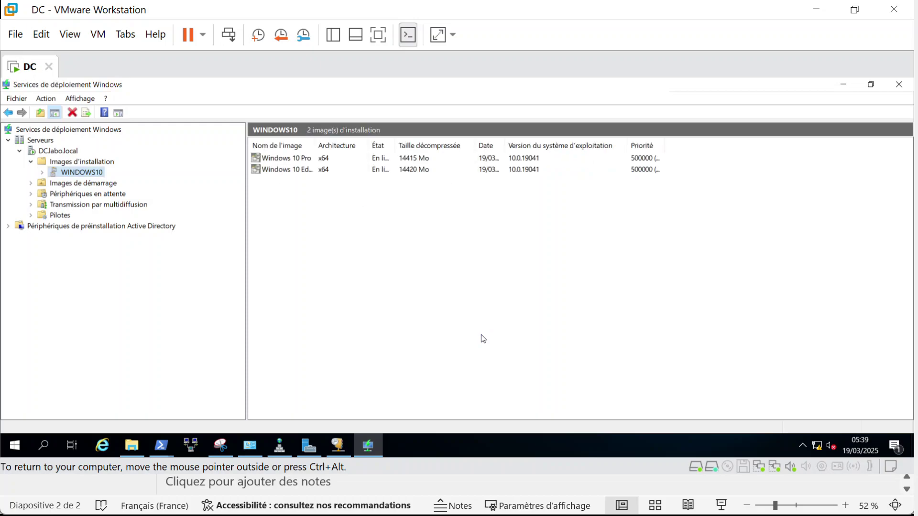
left_click_drag(315, 144, 368, 144)
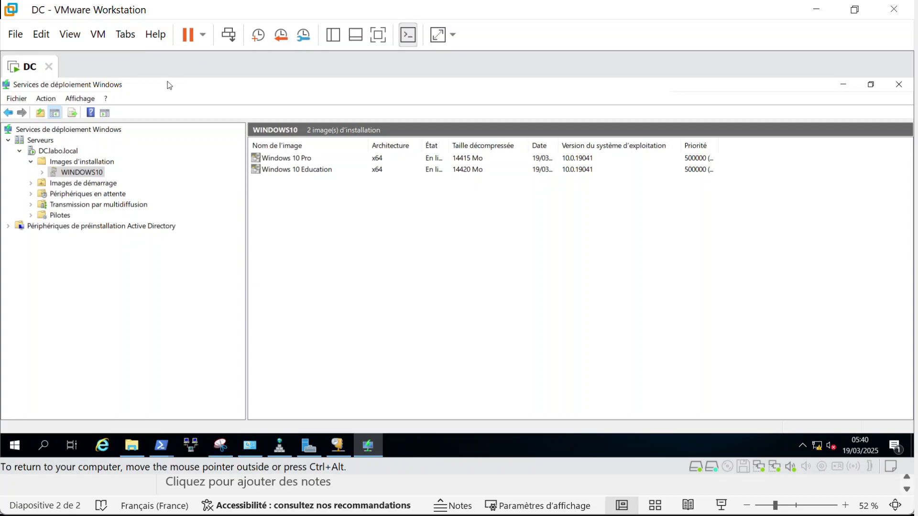
- Switch from the DC virtual machine to the VMware Workstation home page
left_click(136, 37)
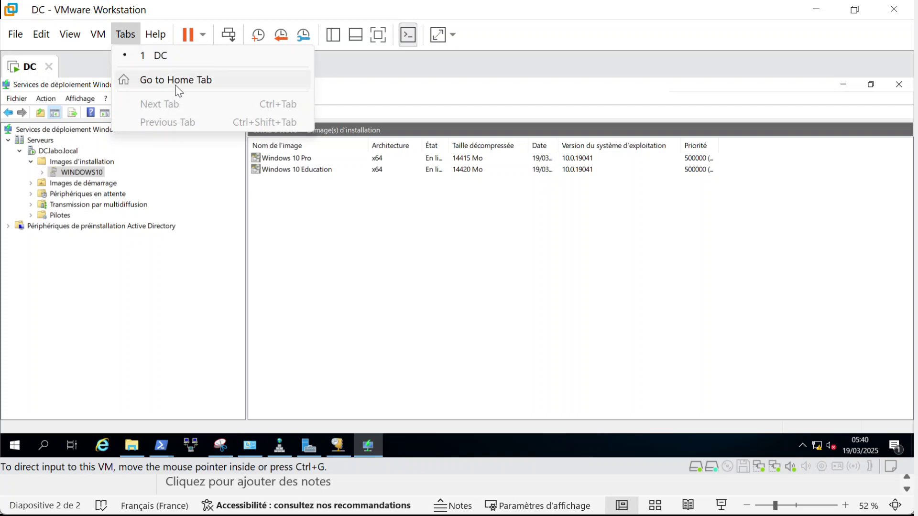
left_click(215, 96)
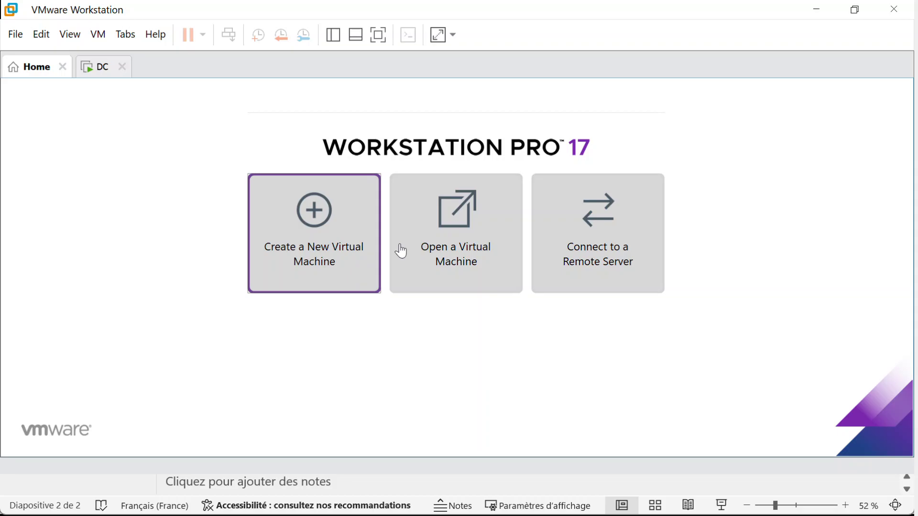
- Start a new typical virtual machine with the operating system installed later and Windows 10 x64 as the guest system
left_click(313, 259)
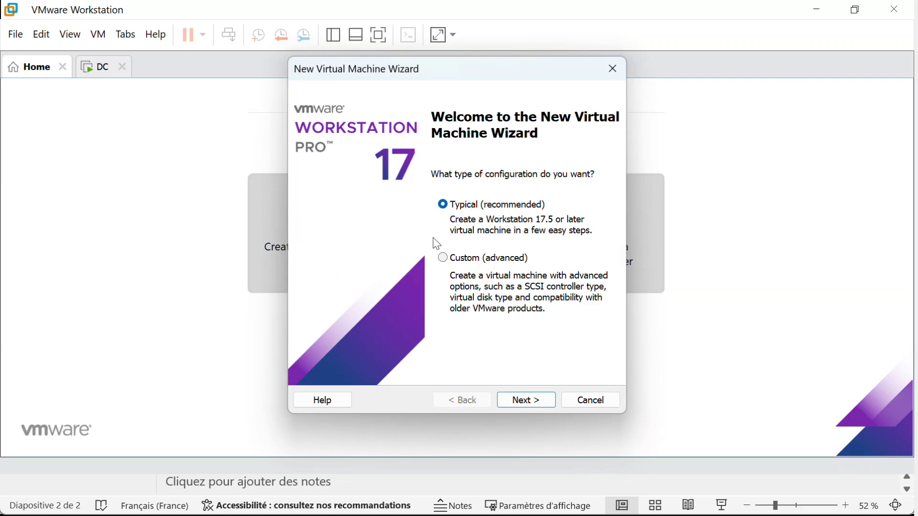
left_click(521, 398)
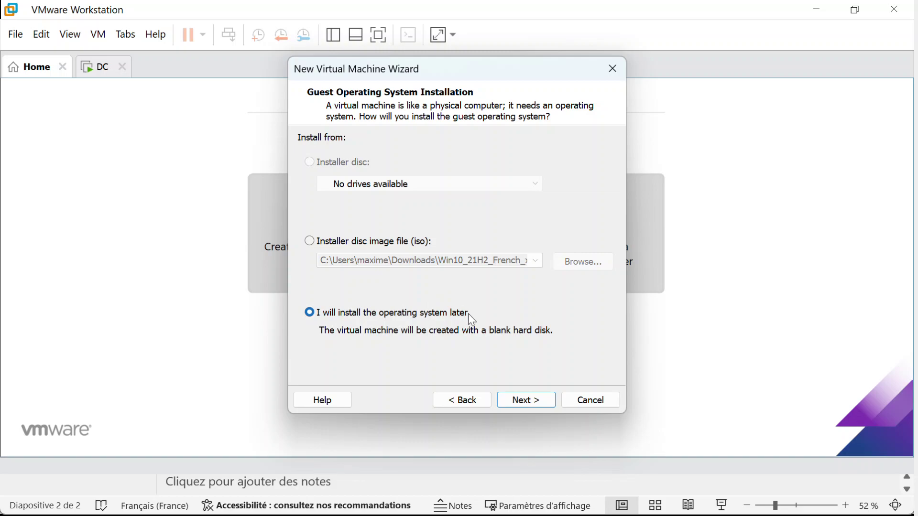
left_click(519, 402)
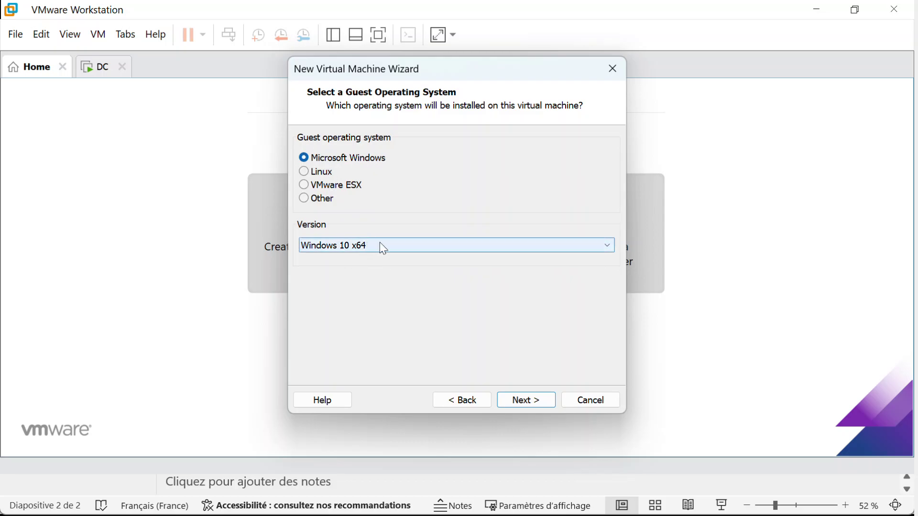
left_click(529, 401)
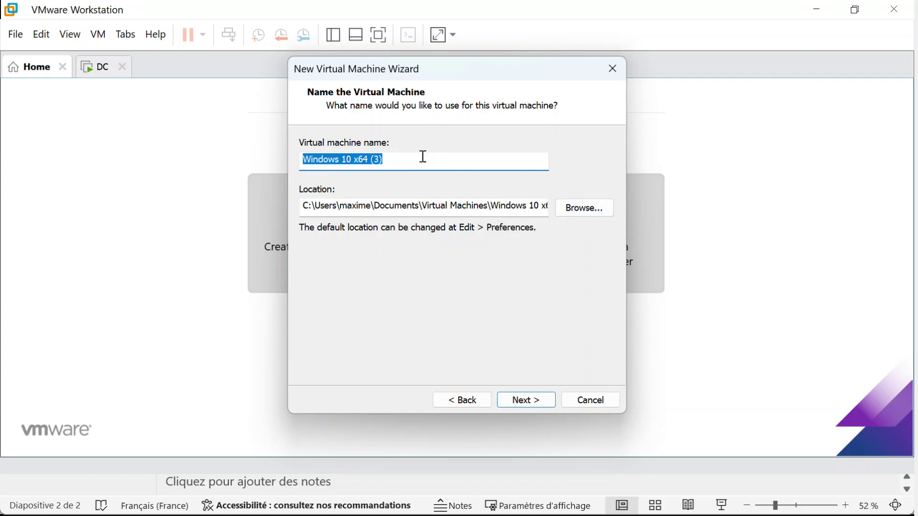
- Shorten the new virtual machine's name to Windows 10
left_click(396, 160)
key("BackSpace")
key("BackSpace")
key("BackSpace")
key("BackSpace")
key("BackSpace")
key("BackSpace")
key("BackSpace")
key("BackSpace")
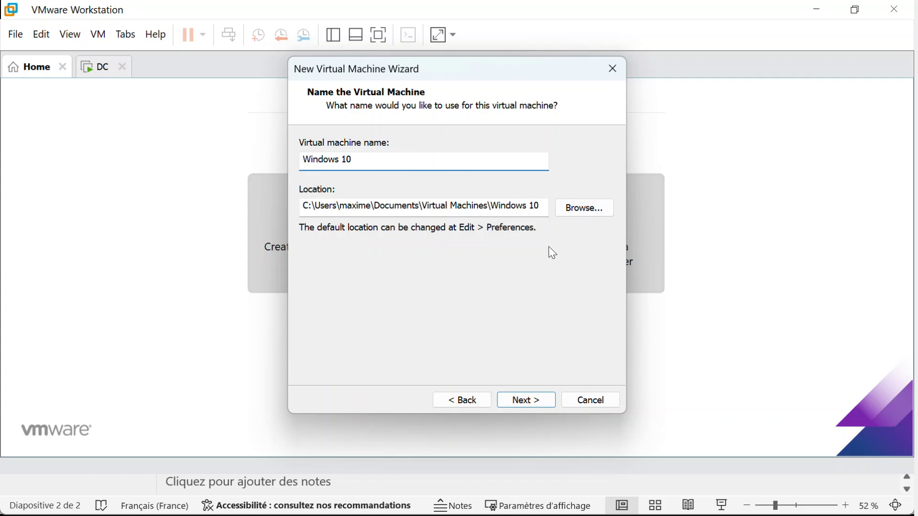
- Choose the WINDOWS 10 folder under Images as the virtual machine's location and continue to the disk capacity settings
left_click(568, 202)
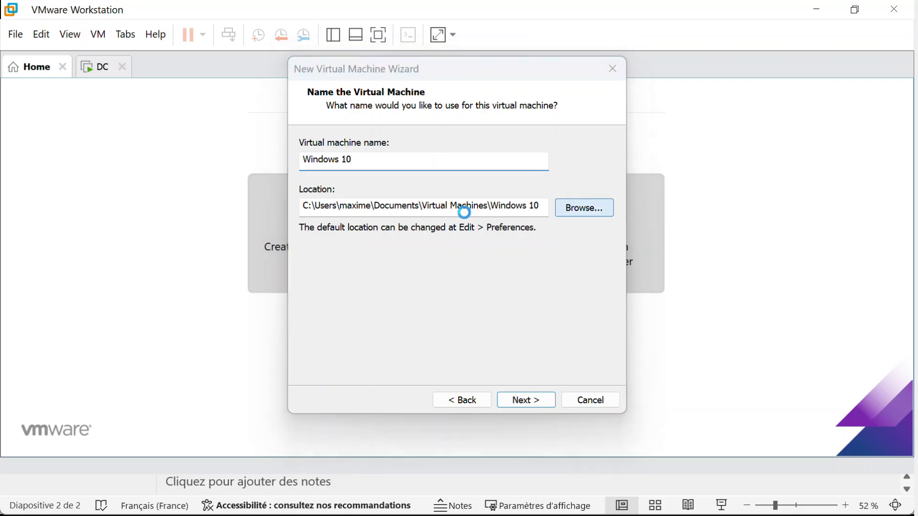
scroll(387, 216, "up", 7)
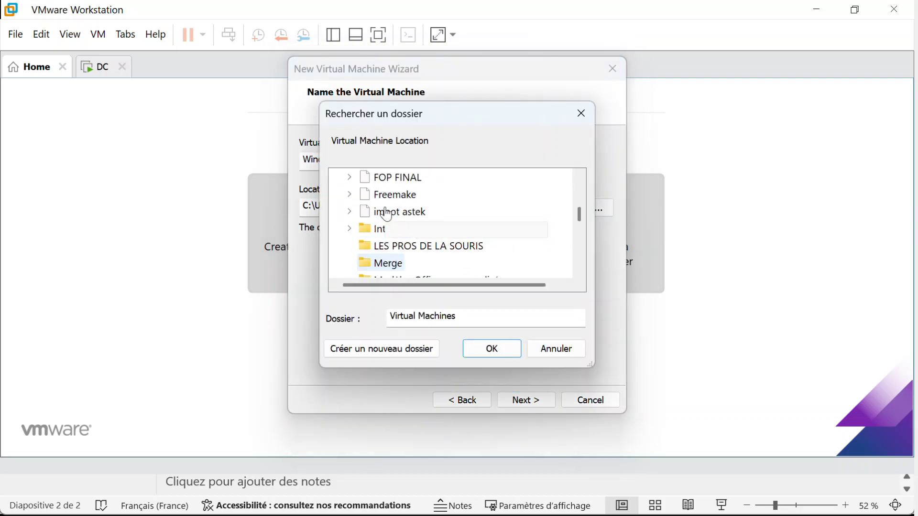
scroll(380, 210, "down", 12)
scroll(416, 212, "down", 3)
scroll(419, 213, "up", 2)
left_click(338, 249)
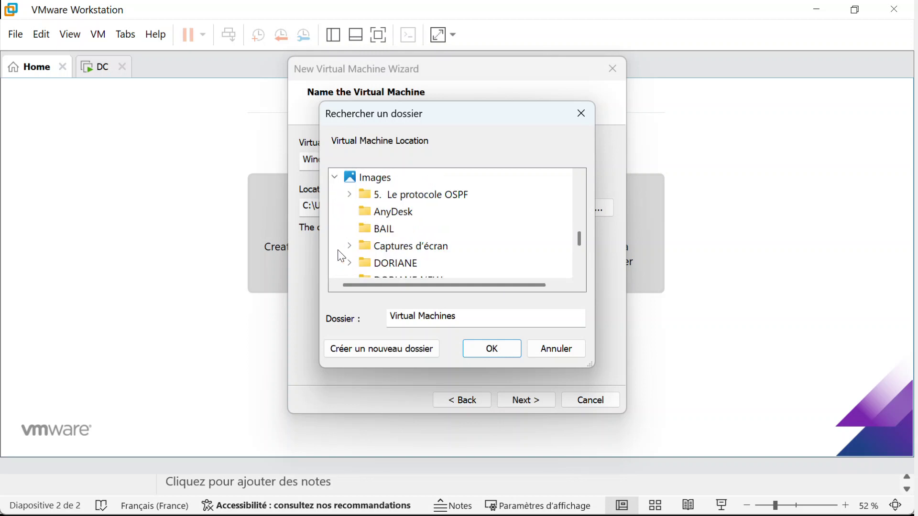
scroll(404, 258, "down", 2)
scroll(409, 259, "down", 3)
scroll(410, 258, "up", 1)
left_click(410, 253)
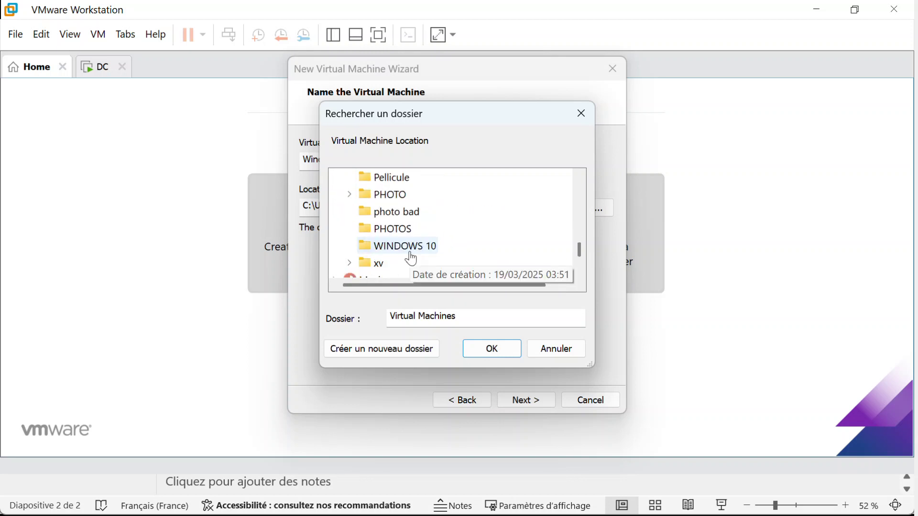
left_click(496, 350)
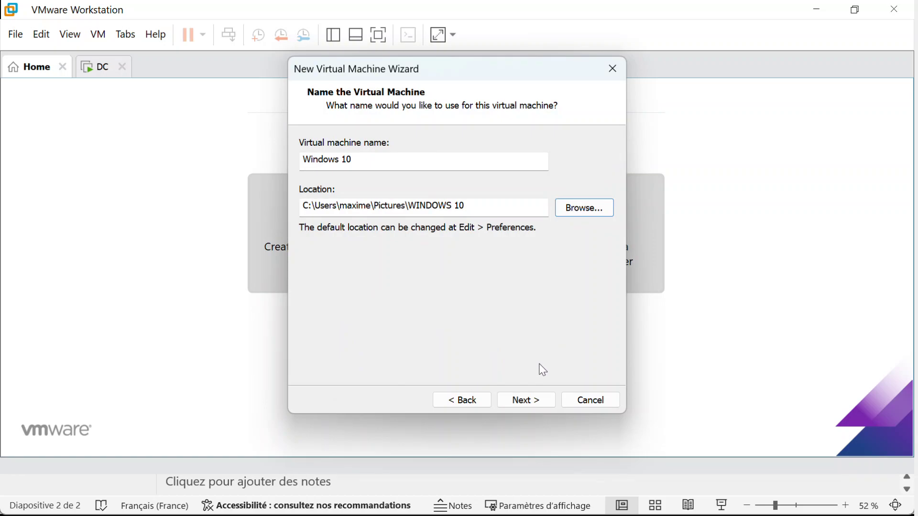
left_click(525, 400)
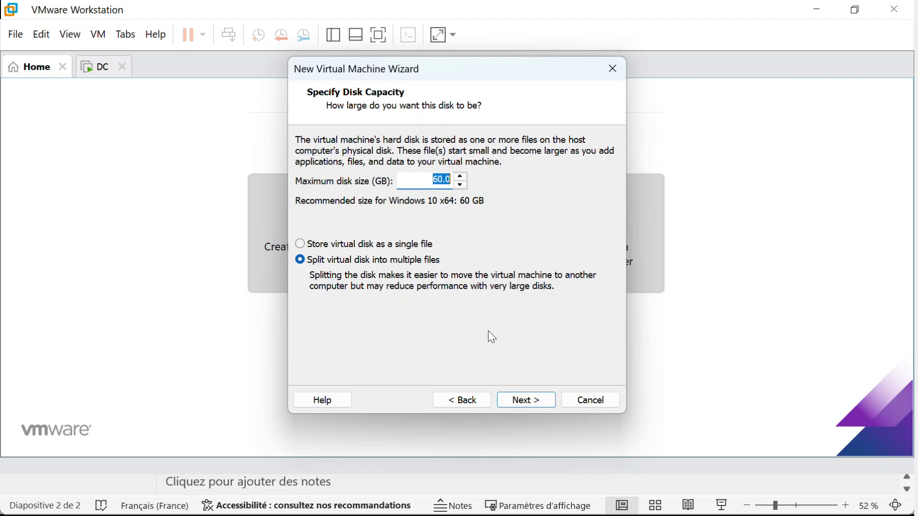
- Accept the 60 GB disk split into multiple files and customize the network adapter to use the custom network VMnet1 (Host-only)
left_click(525, 399)
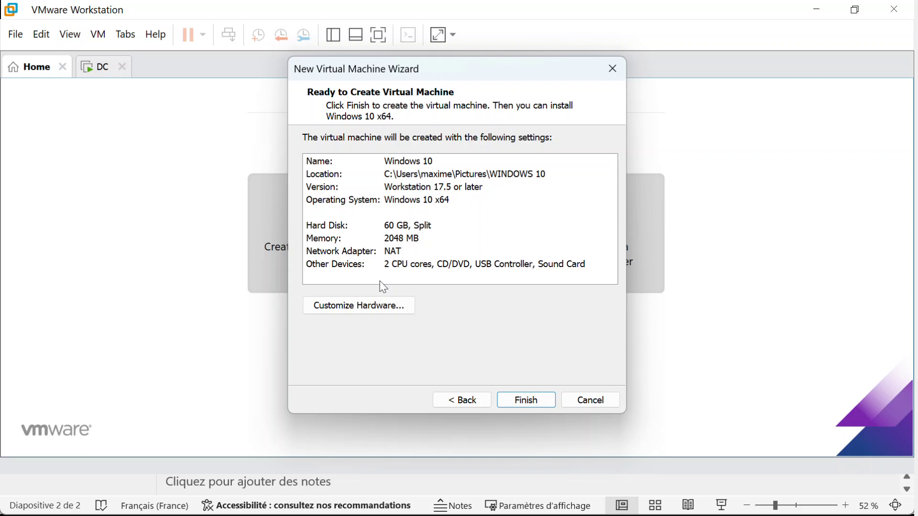
left_click(381, 307)
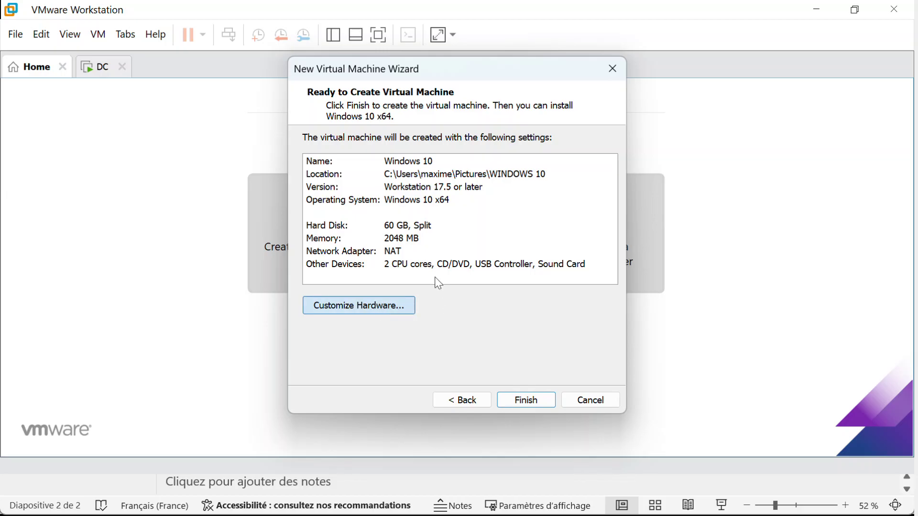
left_click(375, 300)
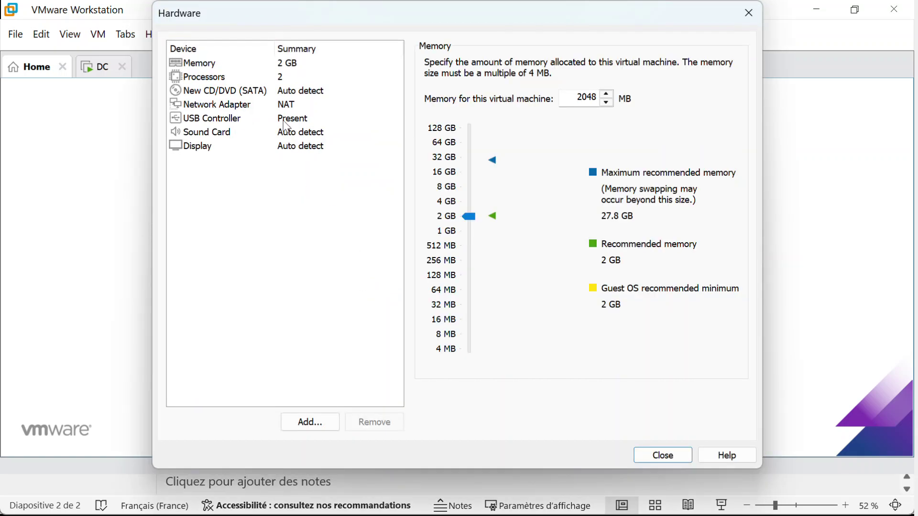
left_click(252, 106)
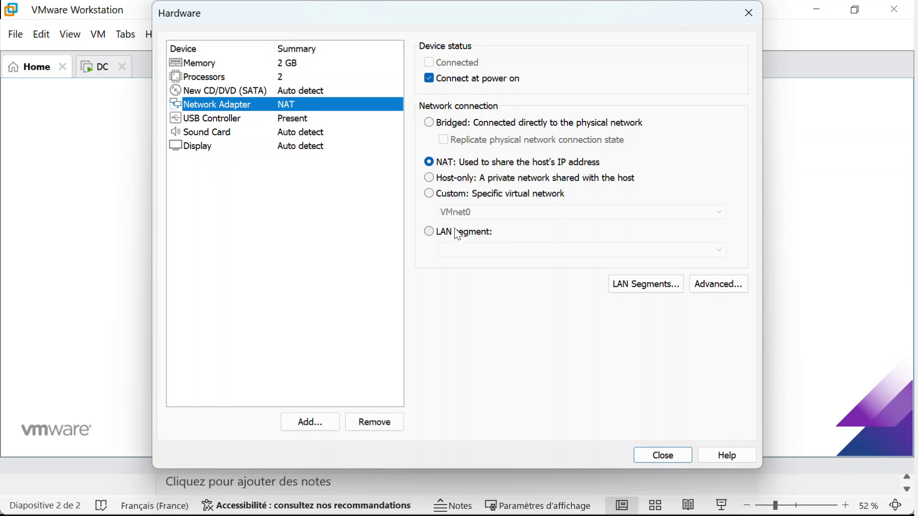
left_click(449, 199)
left_click(453, 212)
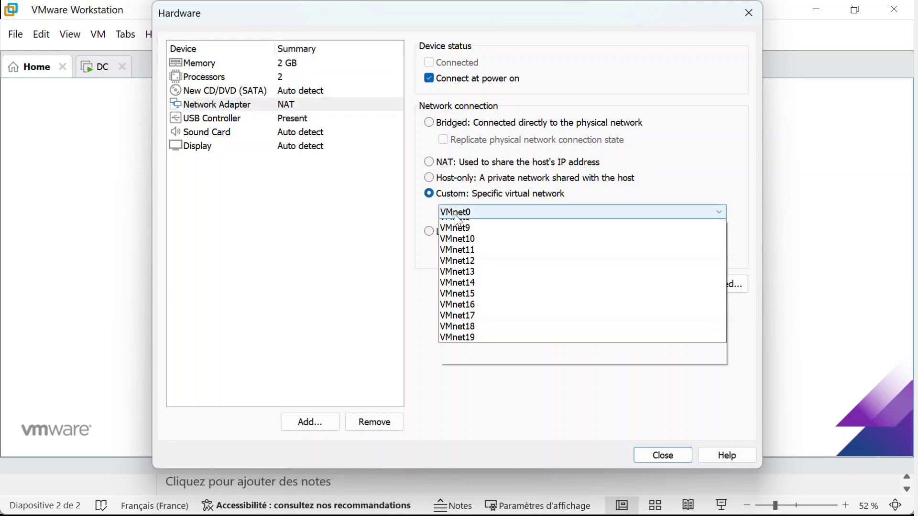
left_click(462, 239)
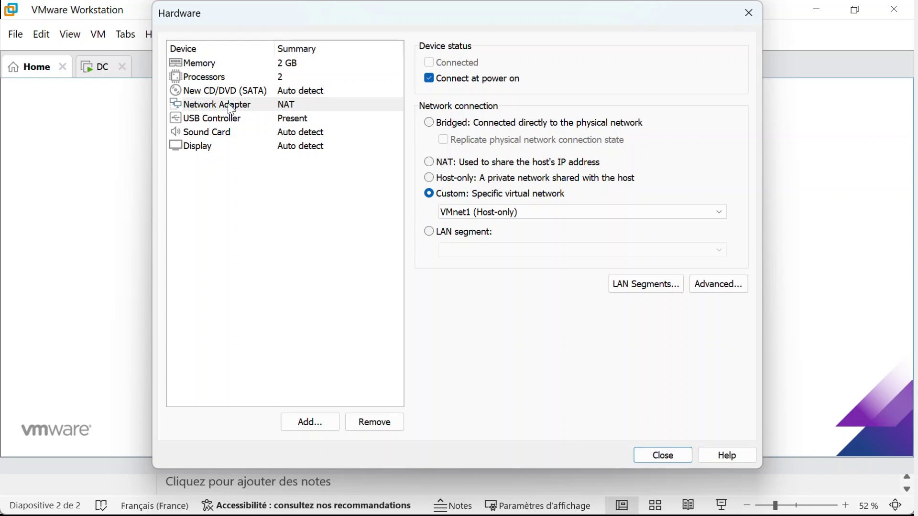
- Set the virtual machine's memory to 6208 MB and finish creating the machine
left_click(245, 64)
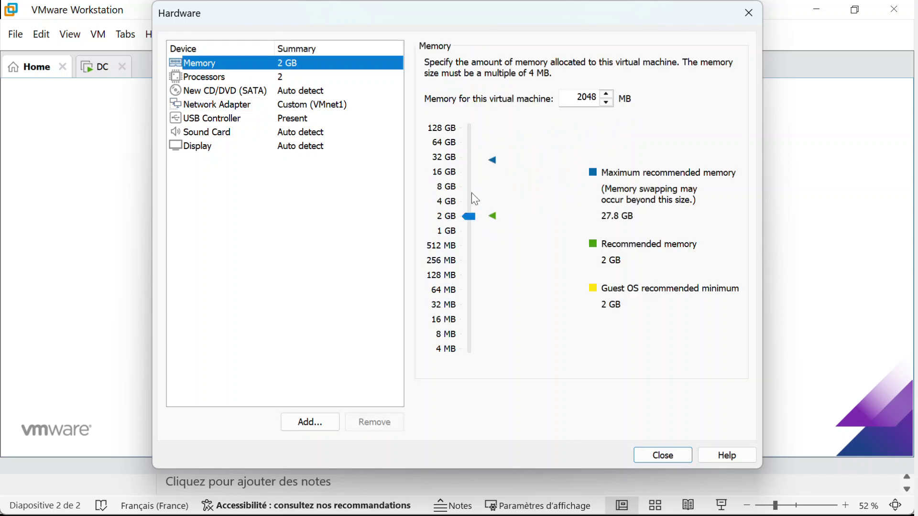
left_click_drag(470, 219, 464, 191)
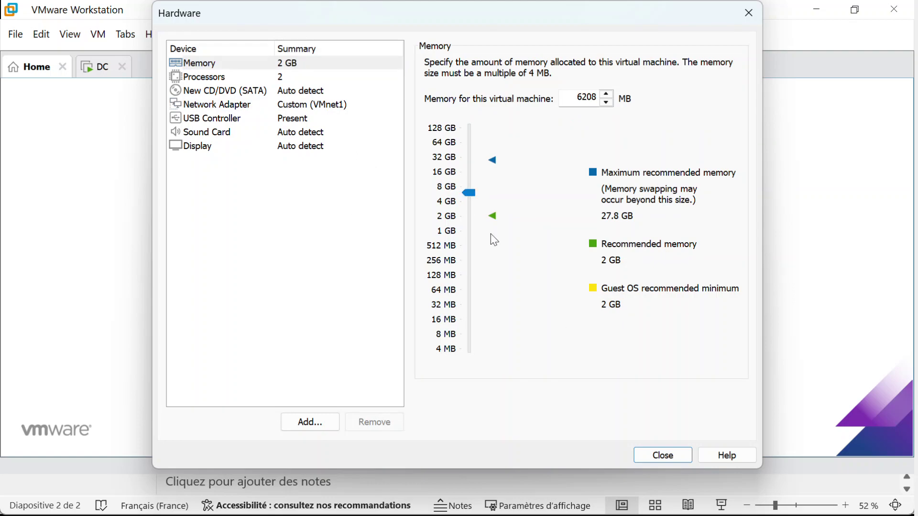
left_click(665, 455)
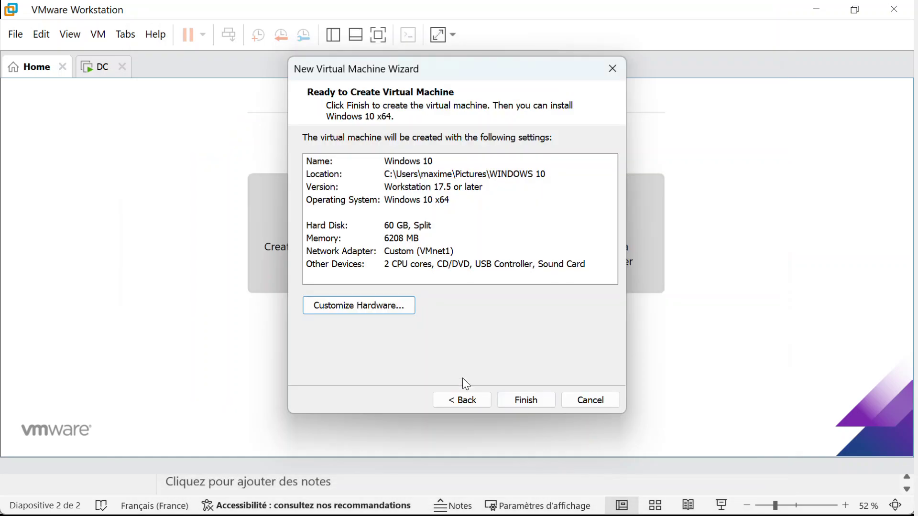
left_click(519, 404)
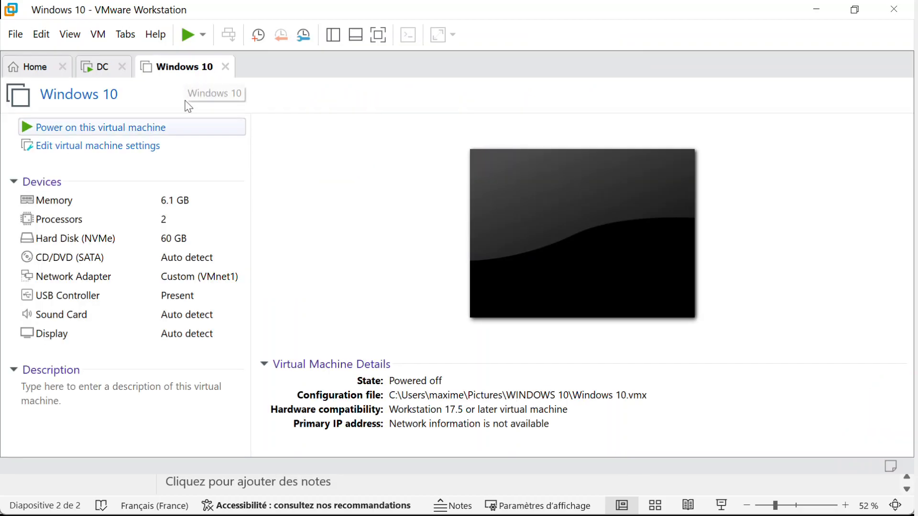
- Change the Windows 10 virtual machine's firmware type to BIOS in its advanced options and save the settings
left_click(100, 149)
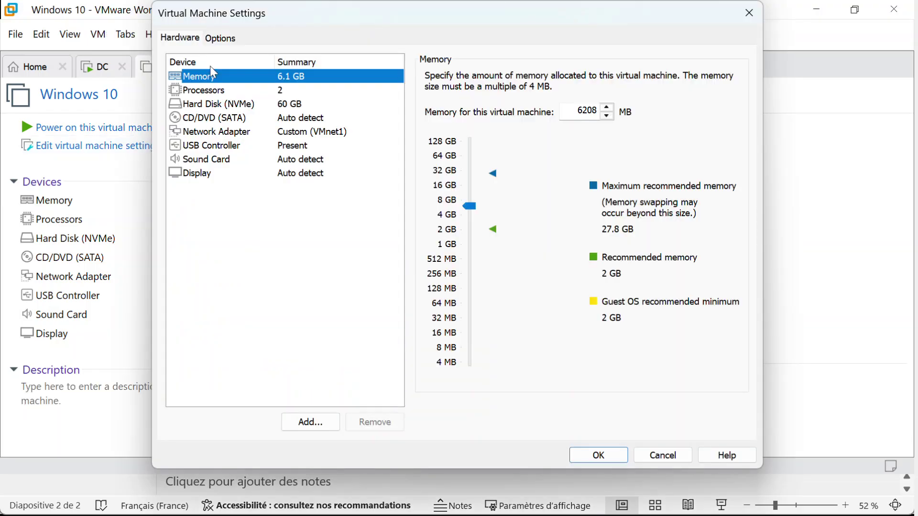
left_click(221, 39)
left_click(214, 232)
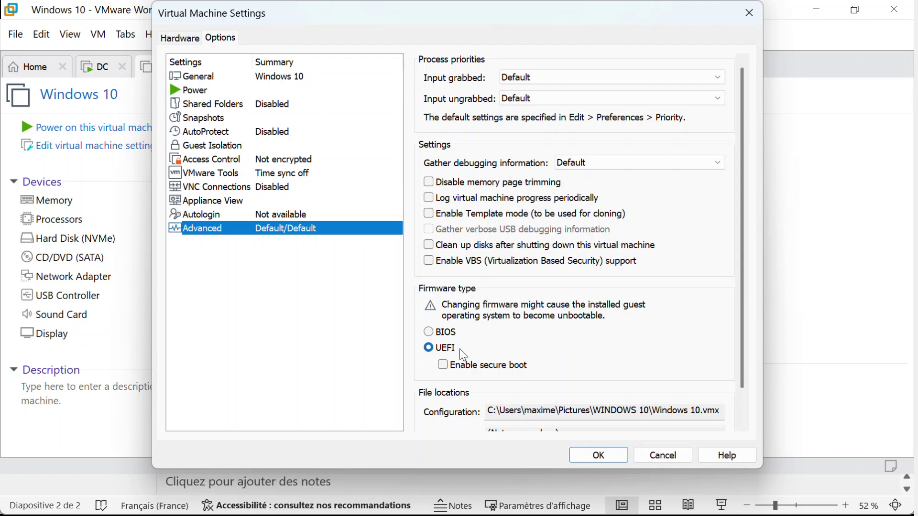
left_click(429, 332)
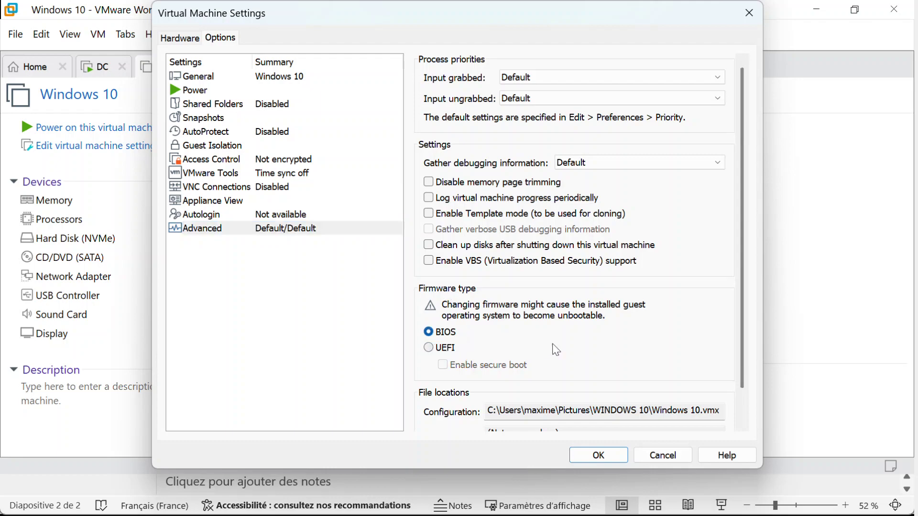
left_click(595, 458)
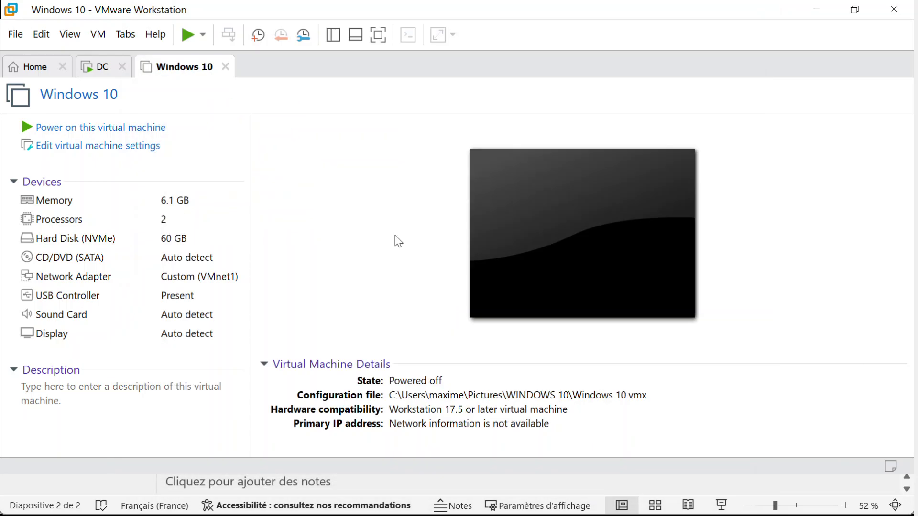
- Power on the Windows 10 virtual machine, decline connecting sata0:1 at every power-on, and start the network service boot
left_click(119, 128)
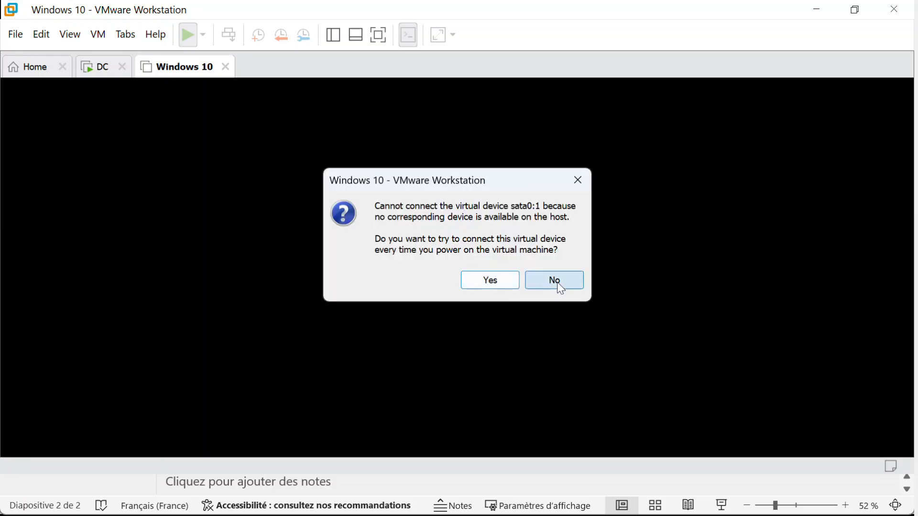
left_click(554, 281)
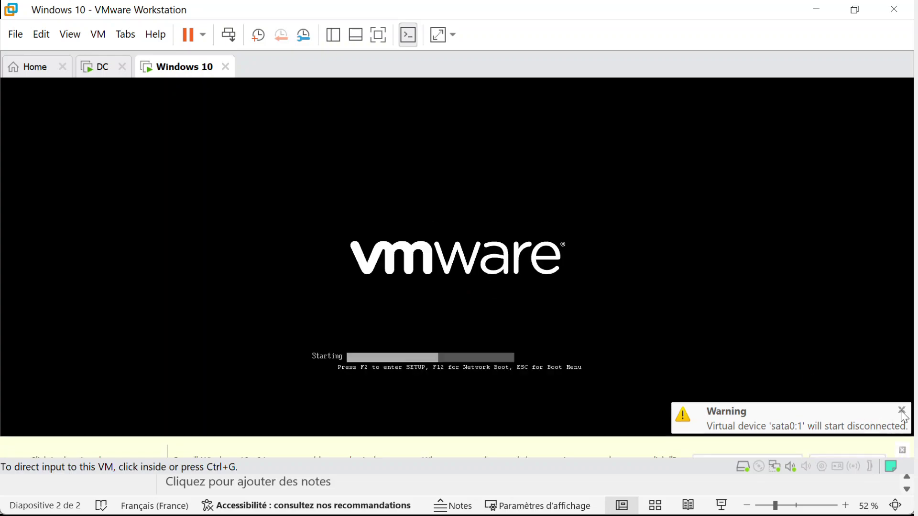
left_click(508, 300)
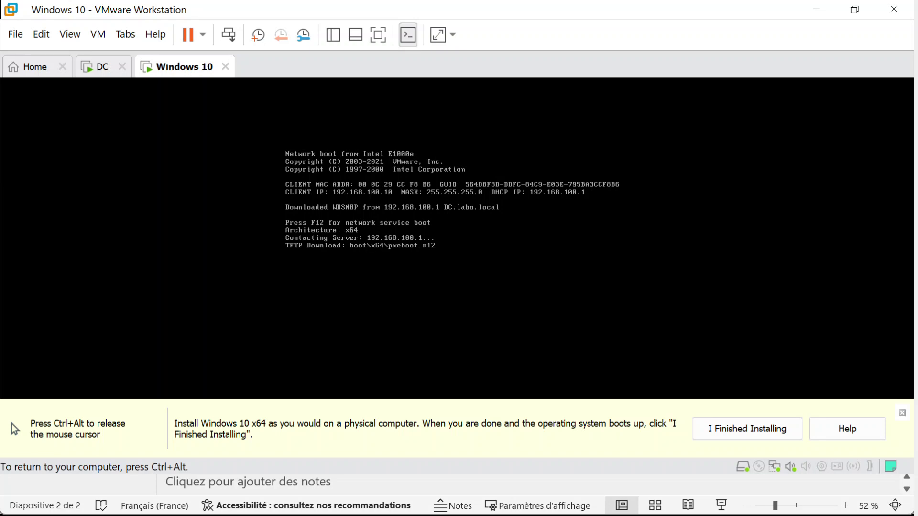
- Dismiss the Windows 10 x64 installation reminder below the guest screen and let boot.wim load from the deployment server
key("ctrl+alt")
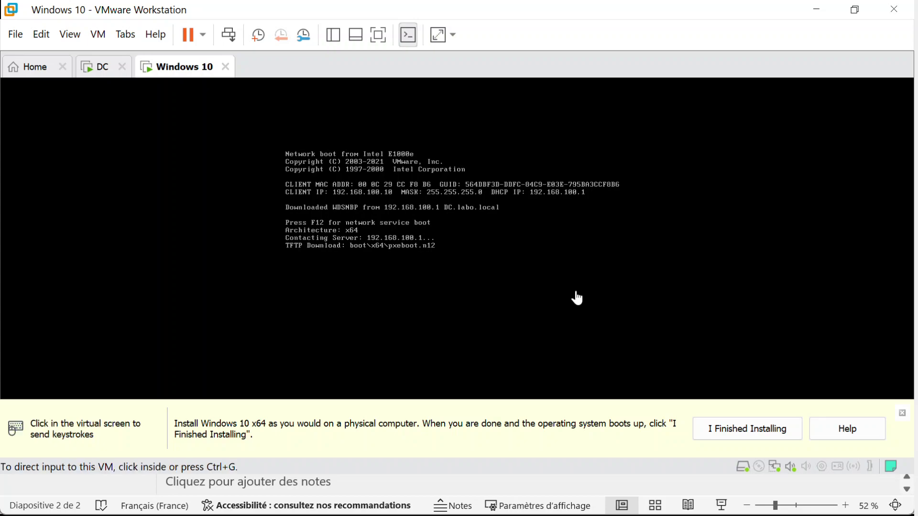
left_click(903, 414)
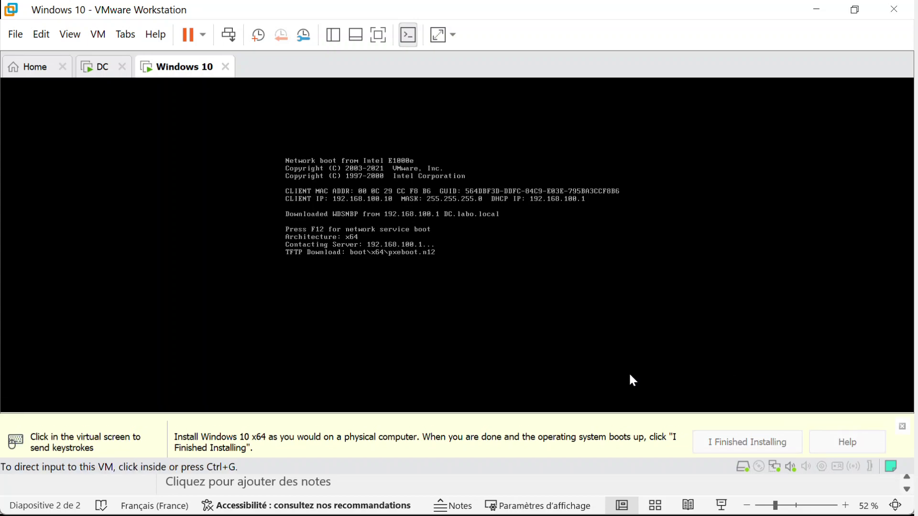
left_click(459, 291)
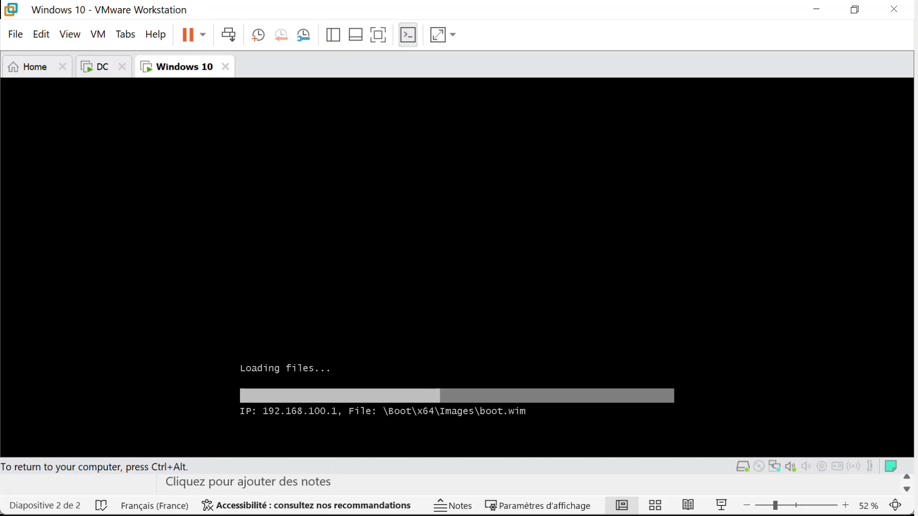
key("ctrl+alt")
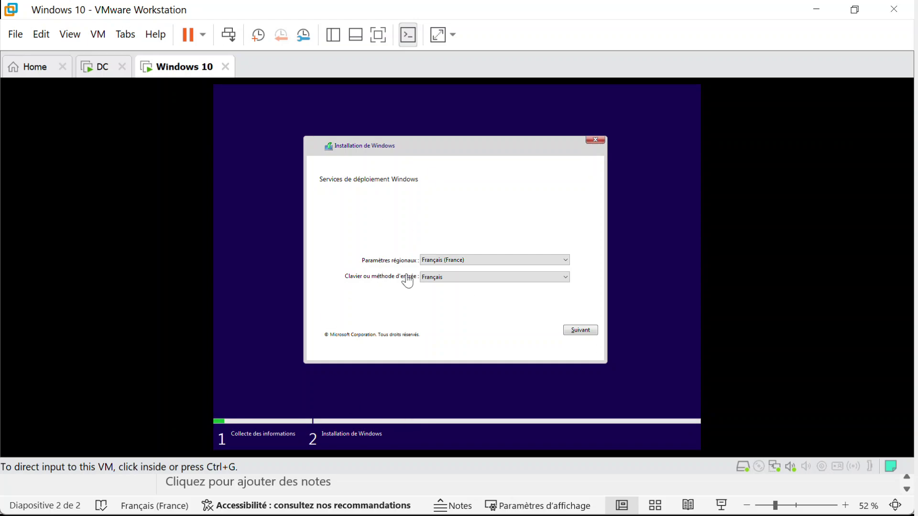
- Browse the available regional settings for the installer, keep Français (France) with the Français keyboard, and continue
left_click(484, 263)
left_click(485, 261)
left_click(344, 266)
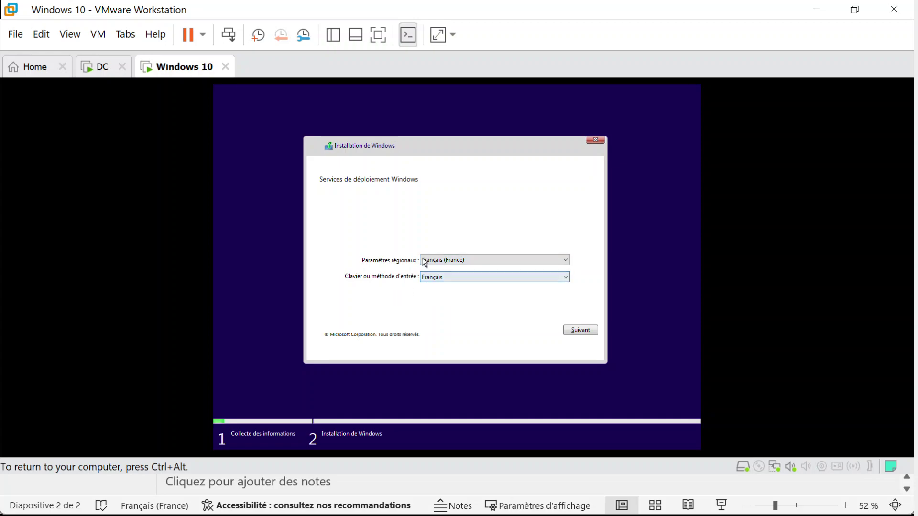
left_click(460, 262)
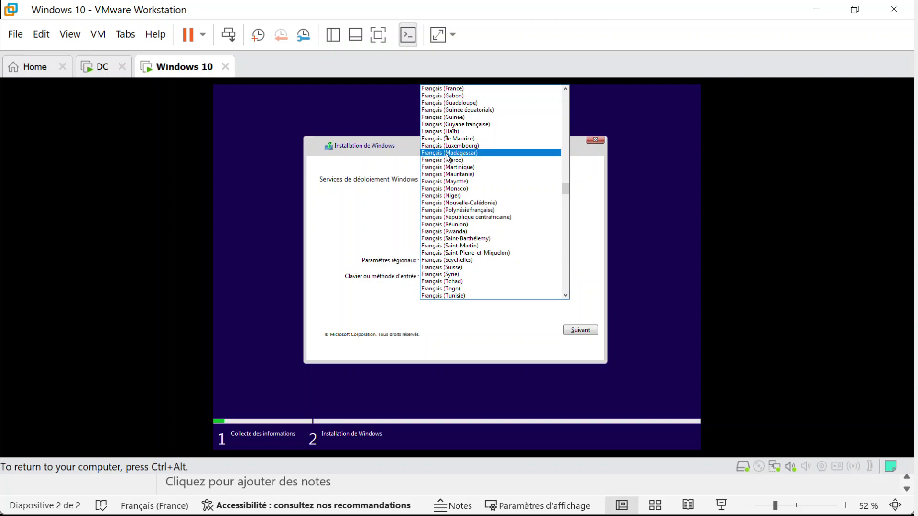
scroll(448, 158, "up", 15)
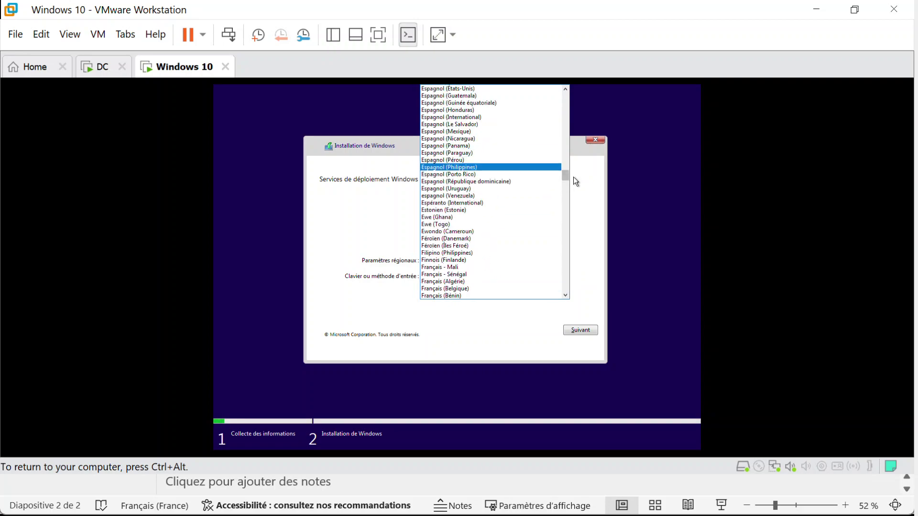
left_click(570, 175)
left_click(548, 260)
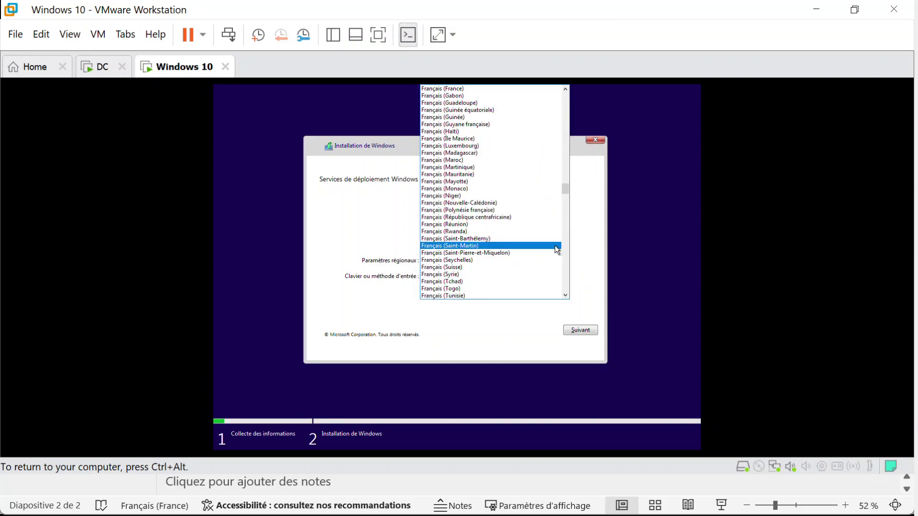
left_click_drag(565, 194, 563, 128)
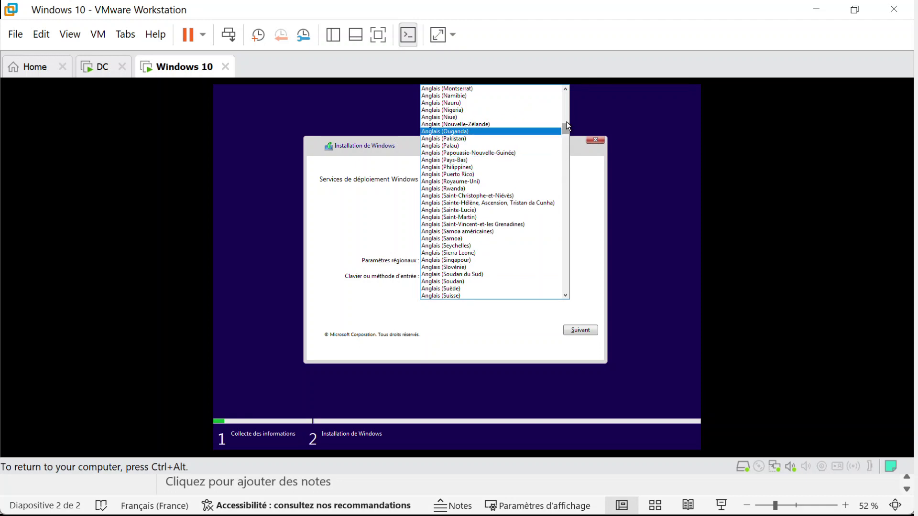
left_click_drag(564, 129, 563, 156)
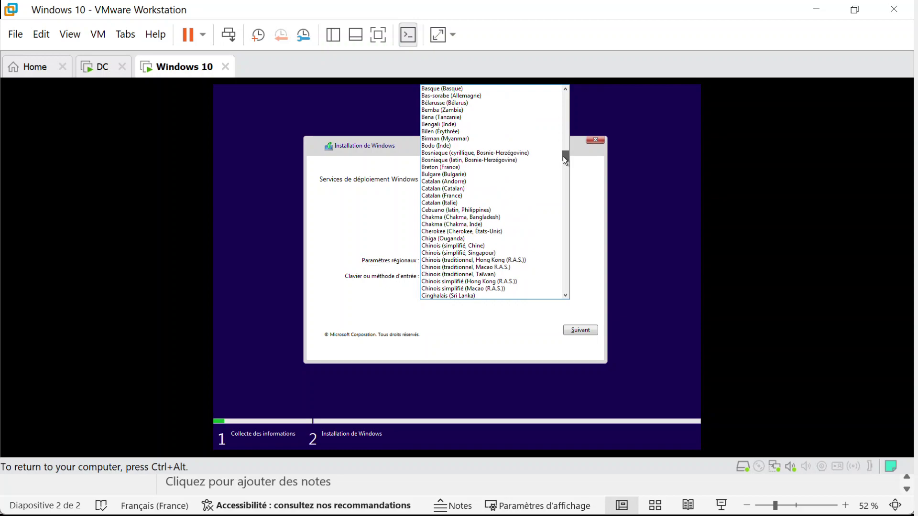
left_click(358, 228)
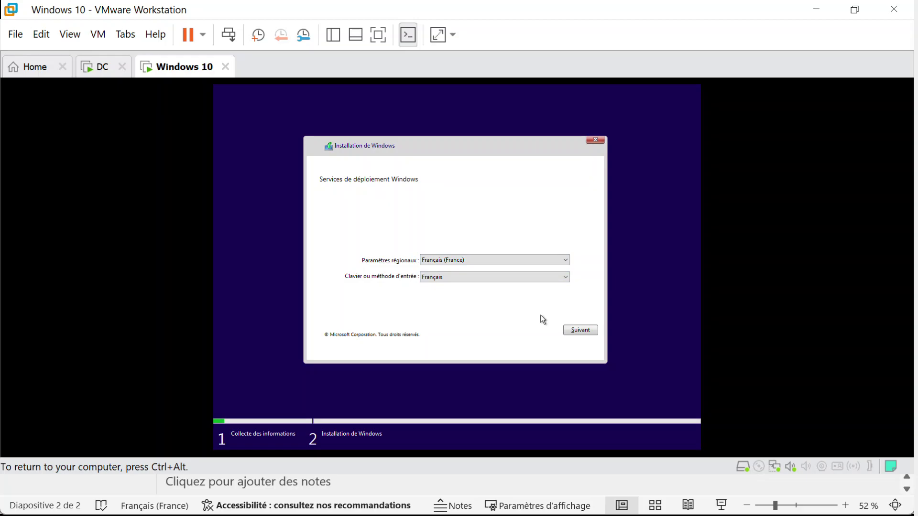
left_click(573, 332)
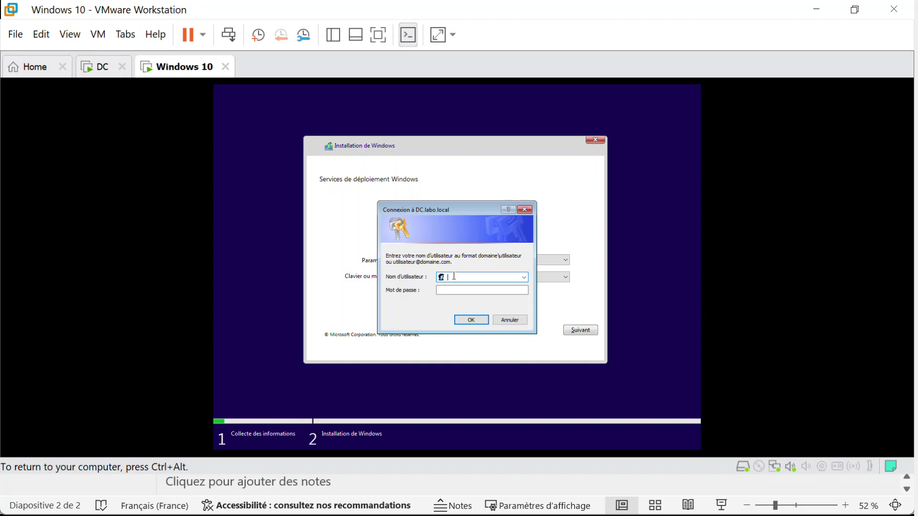
- Sign in to the deployment server as labo\administrateur with the account password
type("labo\\")
type("administrateur")
key("Tab")
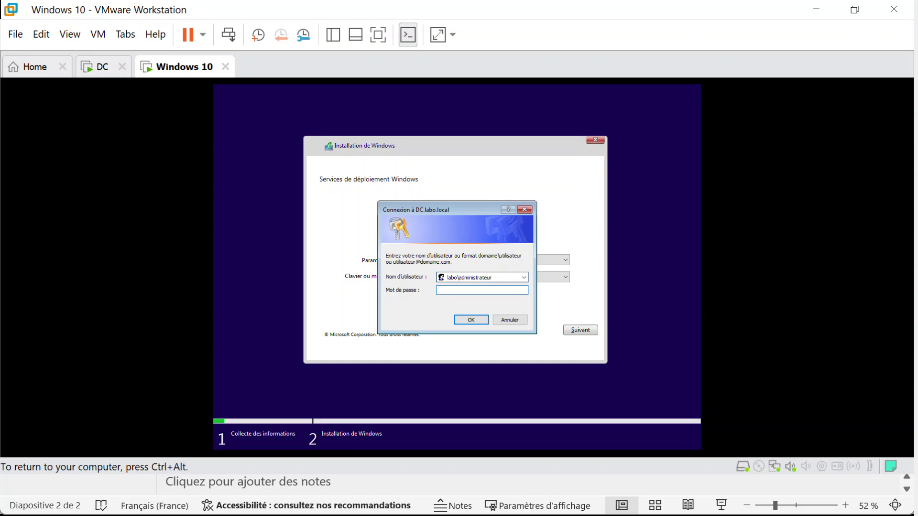
type("••••••••")
left_click(469, 322)
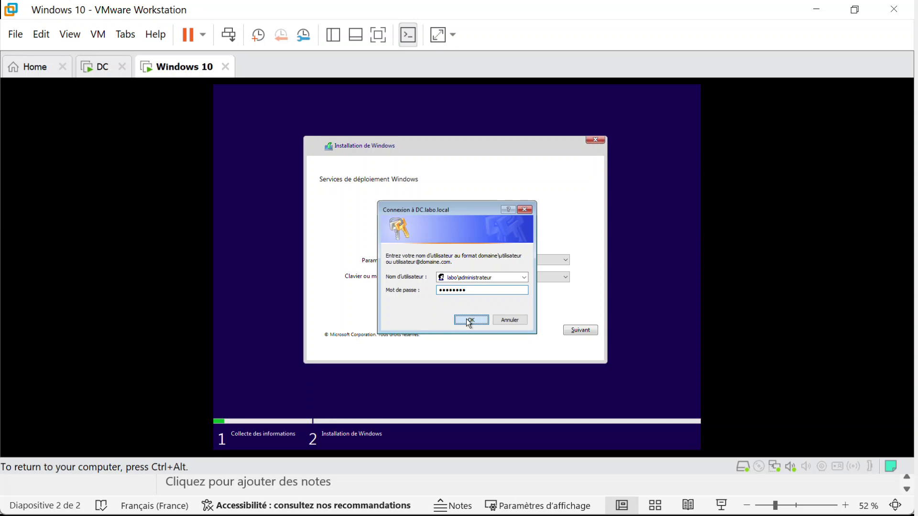
left_click(469, 324)
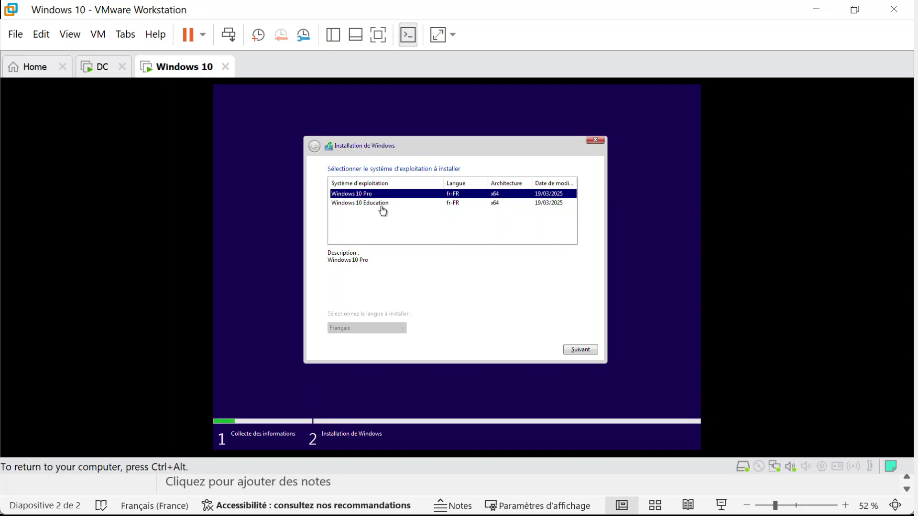
- Choose the Windows 10 Pro image and start installing it on the unallocated space of drive 0
left_click(579, 353)
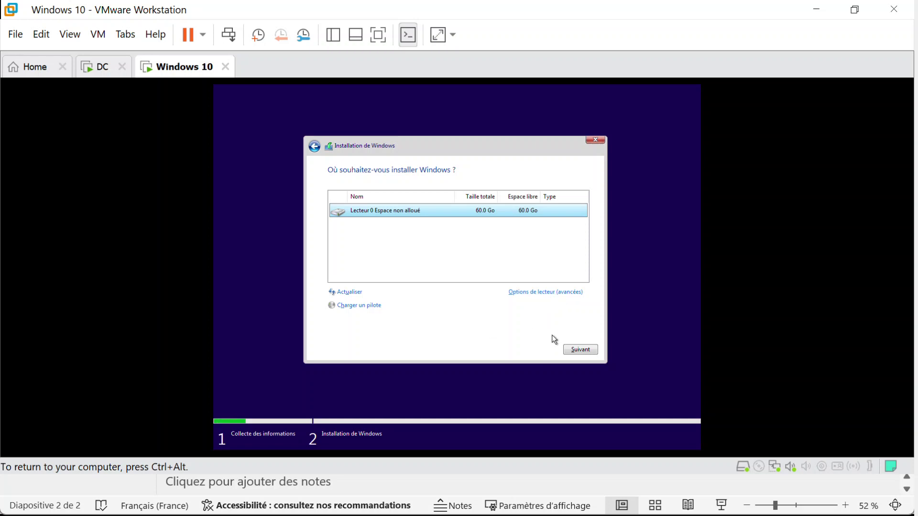
left_click(580, 349)
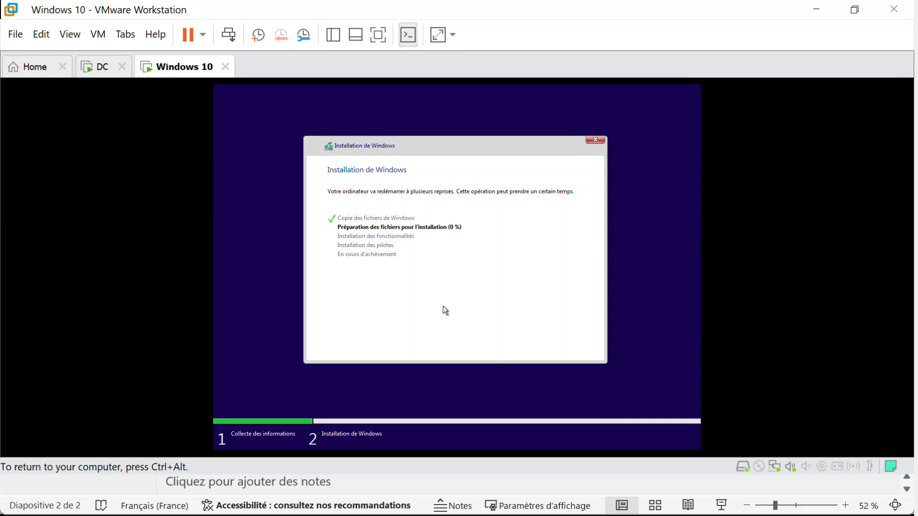
key("ctrl+alt")
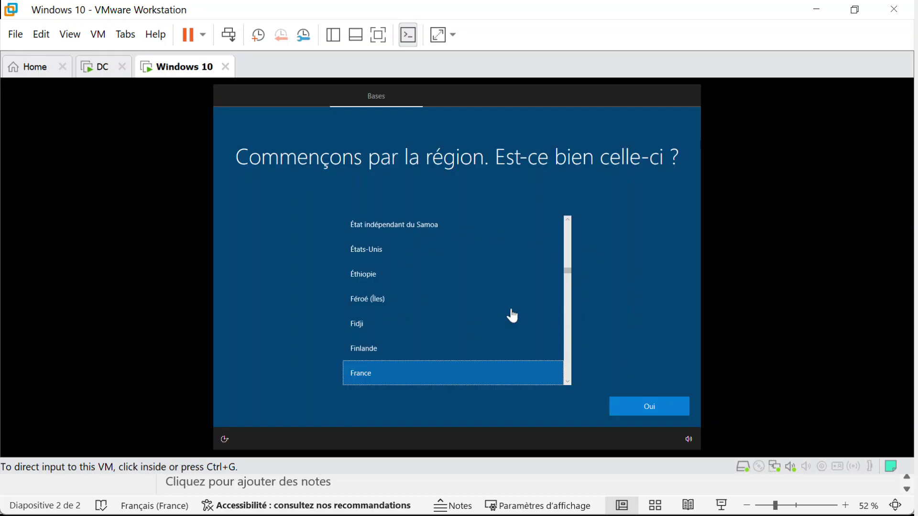
- Set the region to Canada in the Windows 10 initial setup and confirm it
left_click(568, 283)
left_click_drag(566, 272, 566, 251)
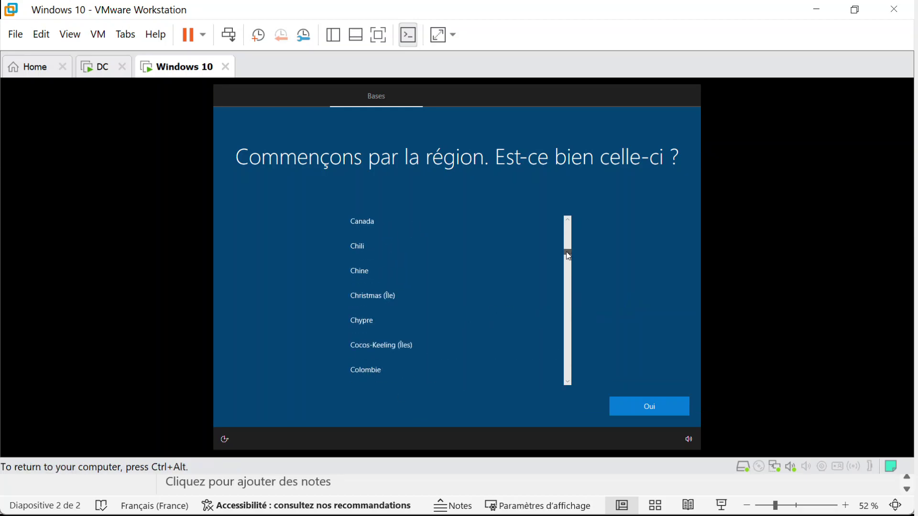
left_click(364, 230)
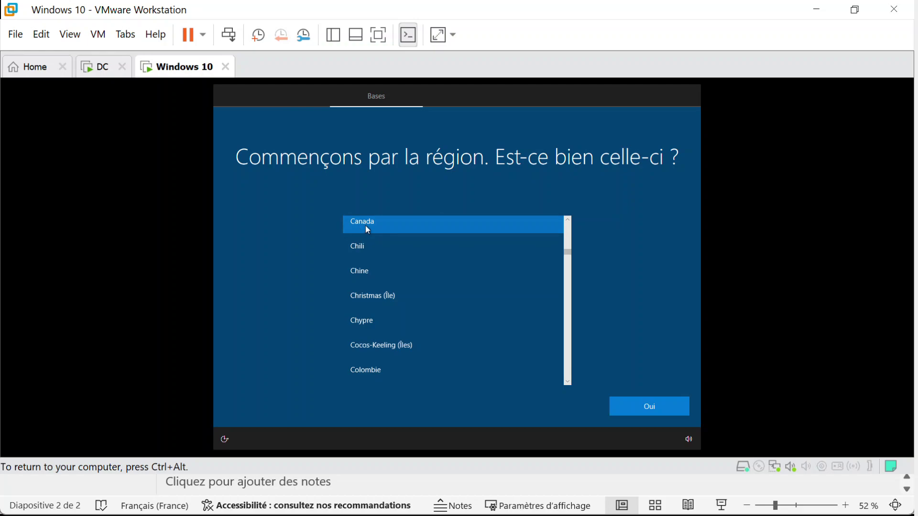
left_click(638, 401)
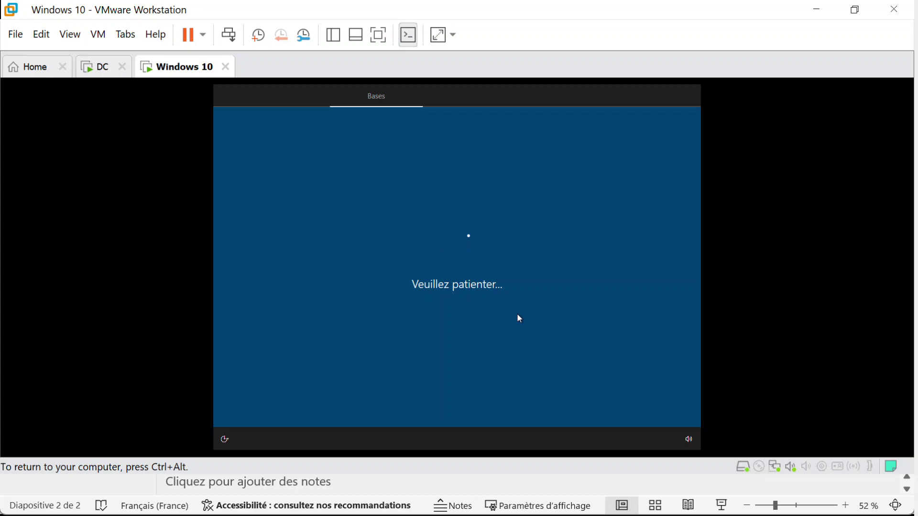
key("ctrl+alt")
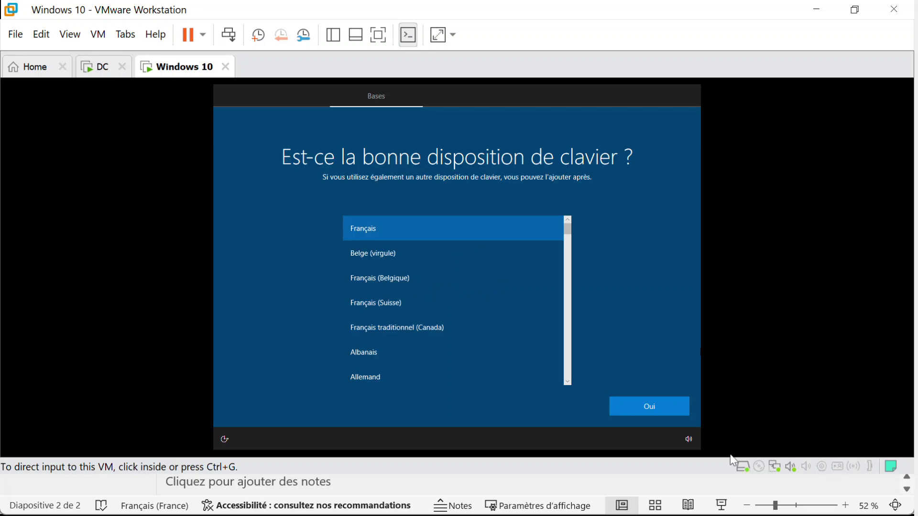
- Accept Français as the keyboard layout and continue to the network setup
left_click(652, 422)
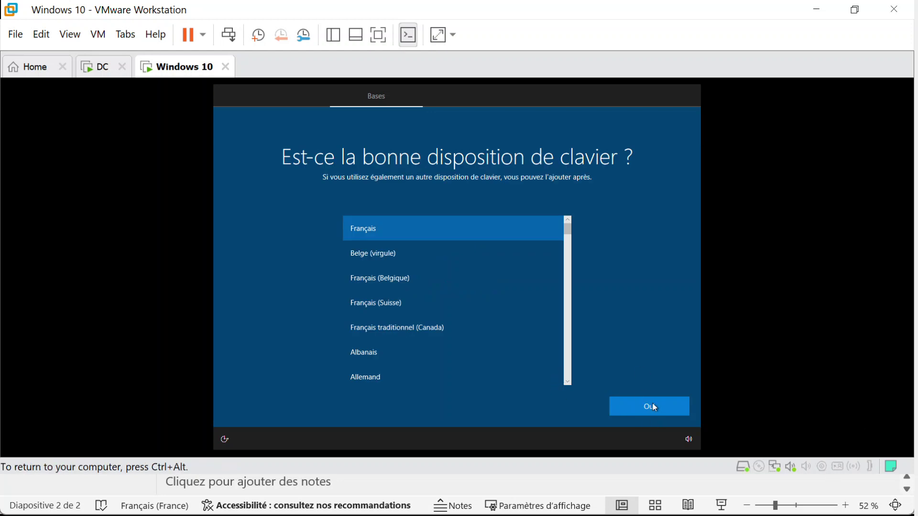
left_click(655, 408)
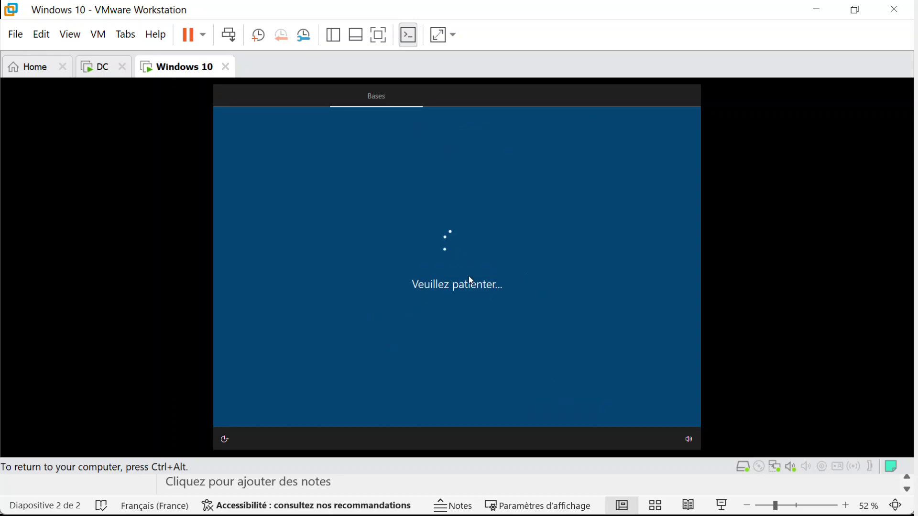
key("ctrl+alt")
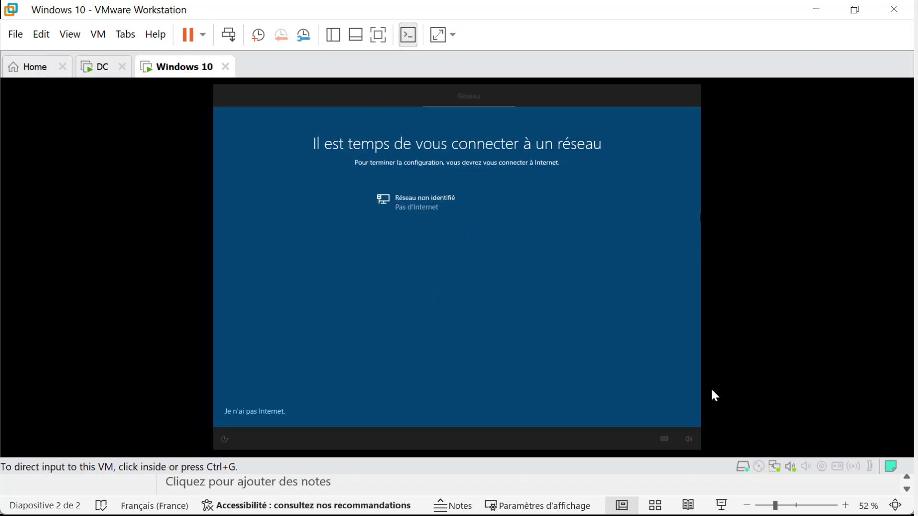
- Skip connecting to the Internet and continue with the limited installation
left_click(242, 415)
left_click(242, 415)
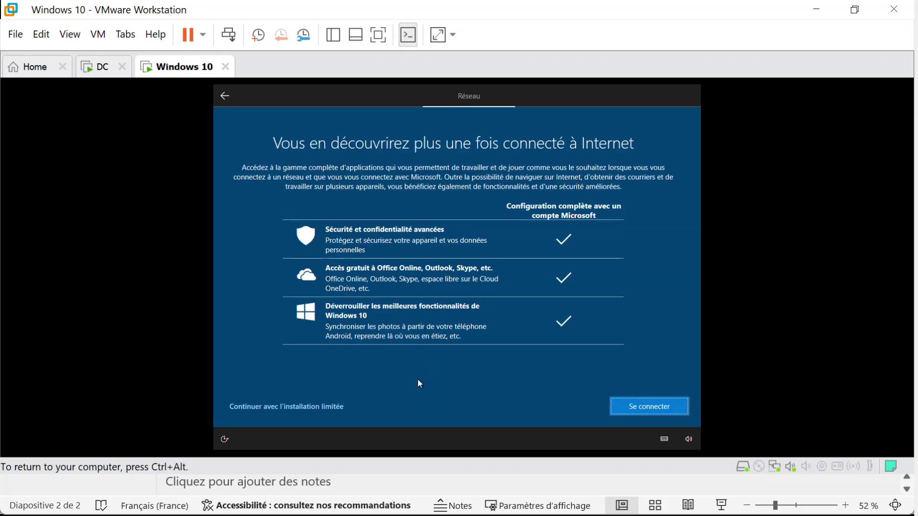
left_click(291, 411)
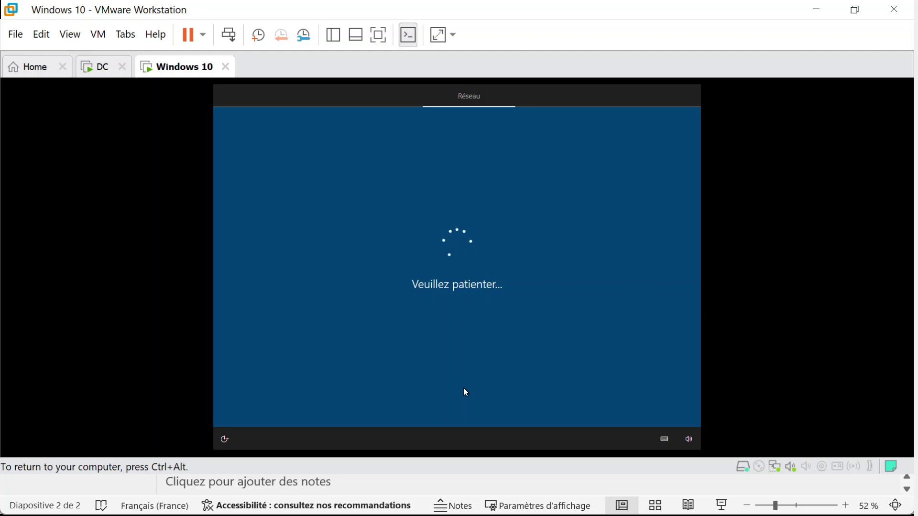
key("ctrl+alt")
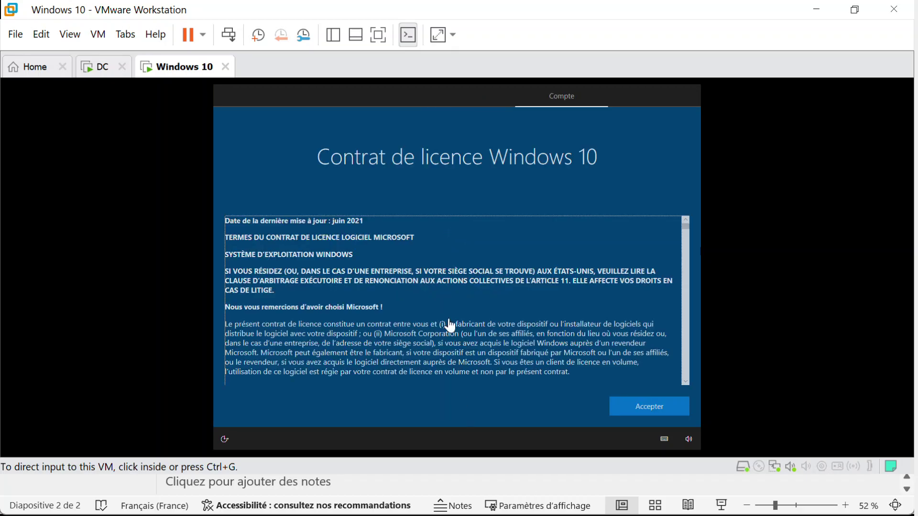
- Accept the Windows 10 licence agreement
left_click(633, 406)
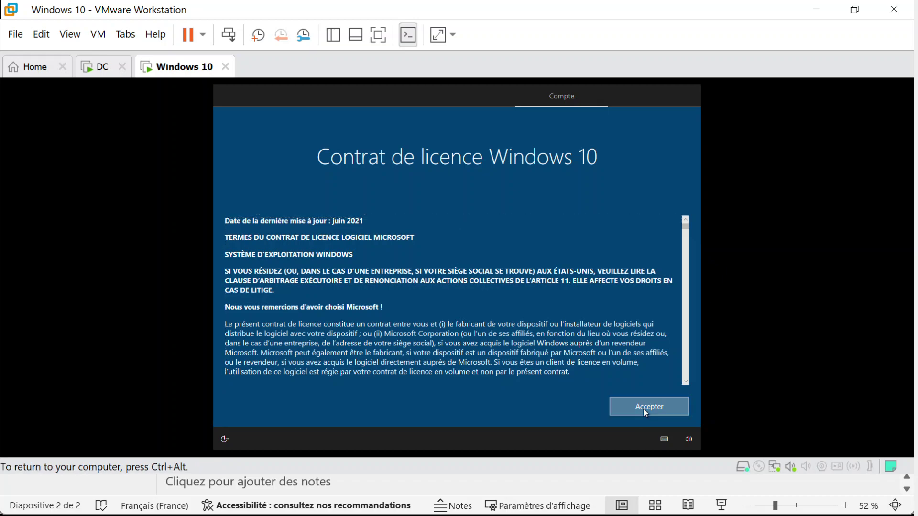
left_click(643, 408)
key("ctrl+alt")
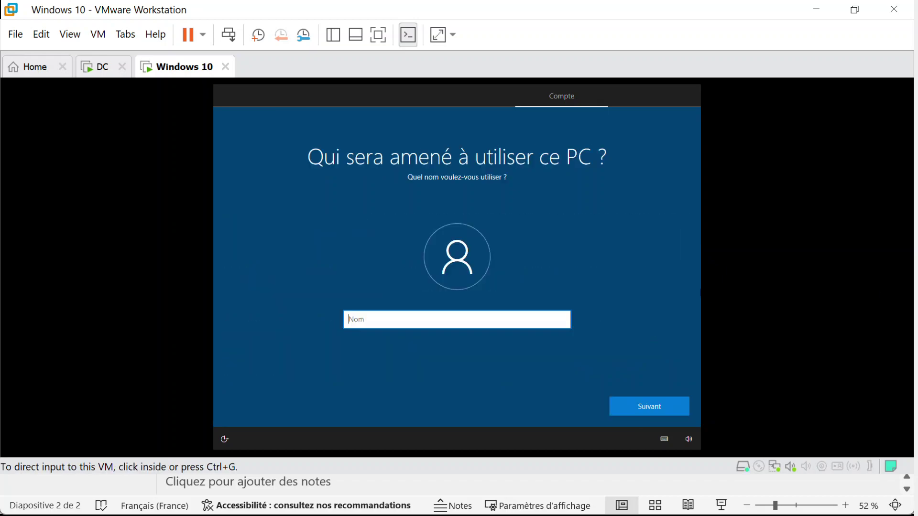
- Create the local account "User" and leave its password blank
left_click(487, 325)
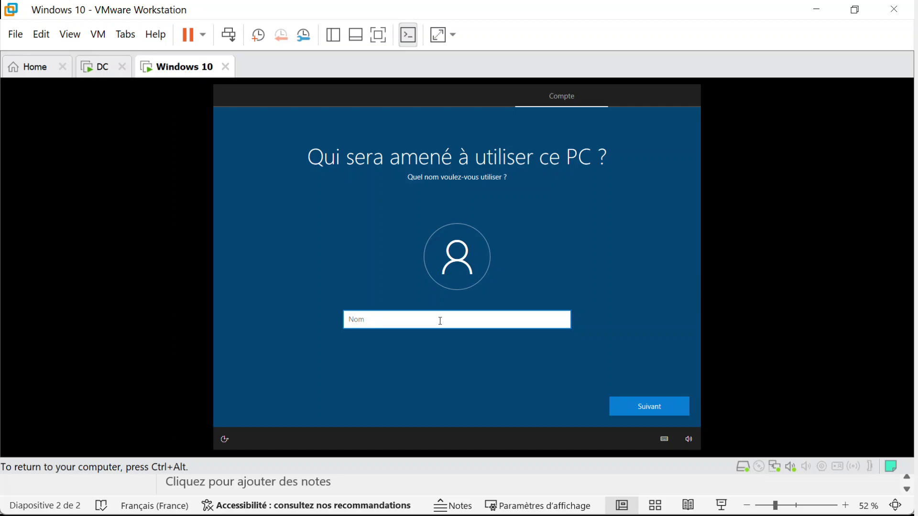
type("User")
left_click(638, 410)
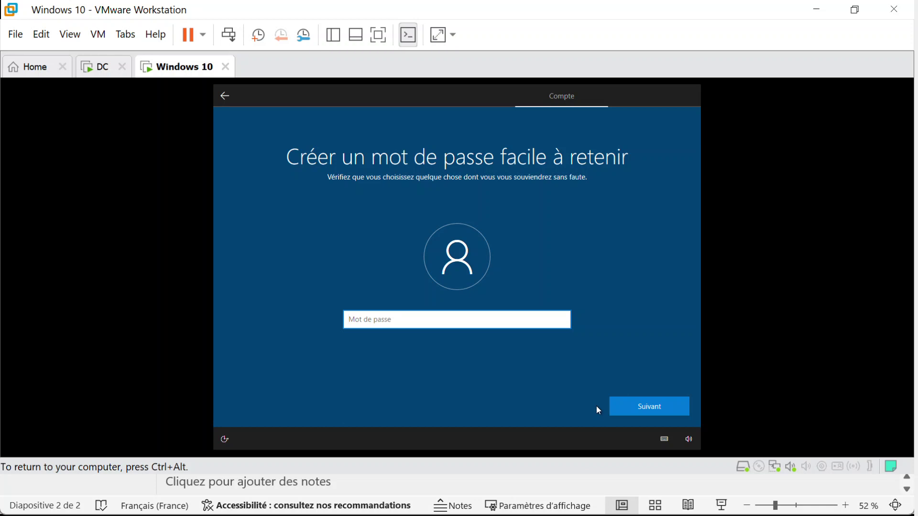
left_click(631, 411)
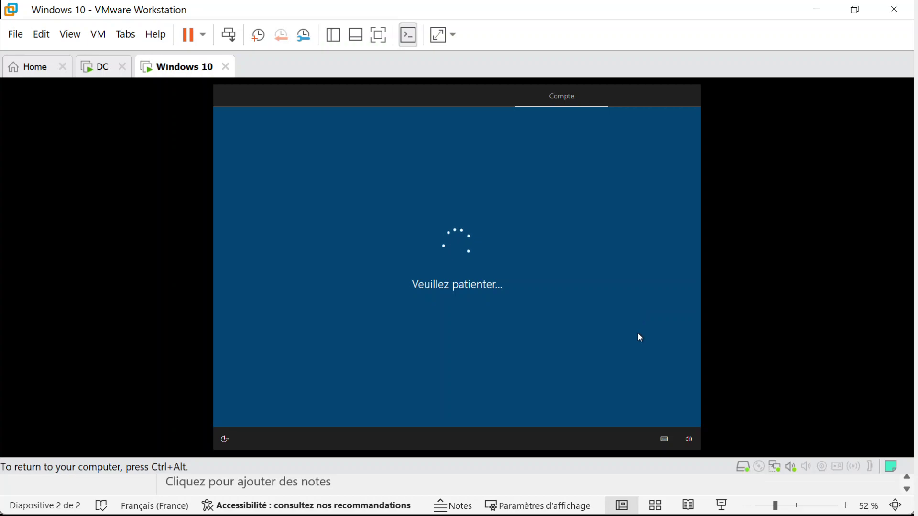
key("ctrl+alt")
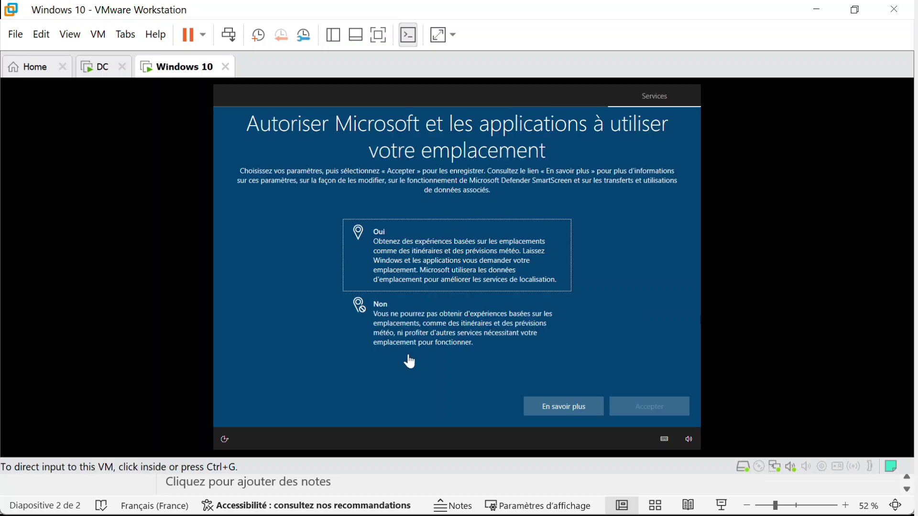
- Refuse location access for Microsoft and apps, and decline the Find my device feature
left_click(420, 338)
left_click(422, 330)
left_click(630, 404)
left_click(427, 325)
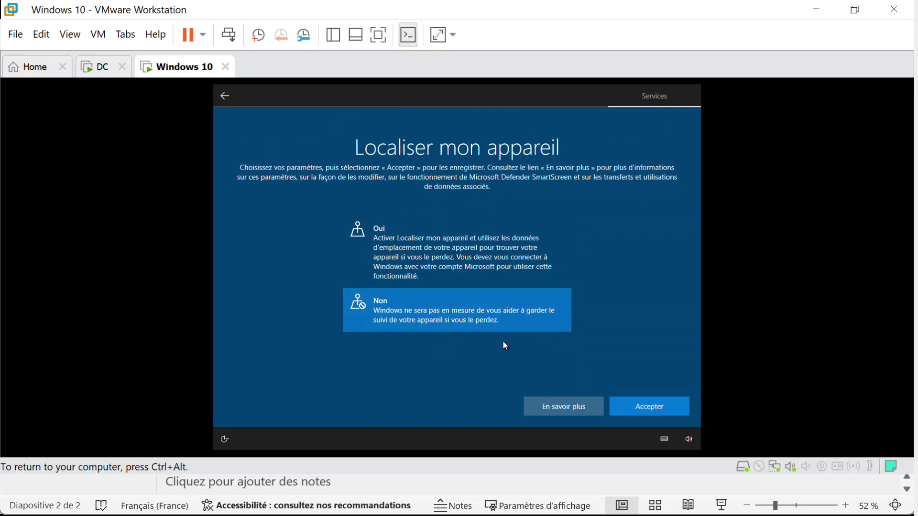
left_click(636, 400)
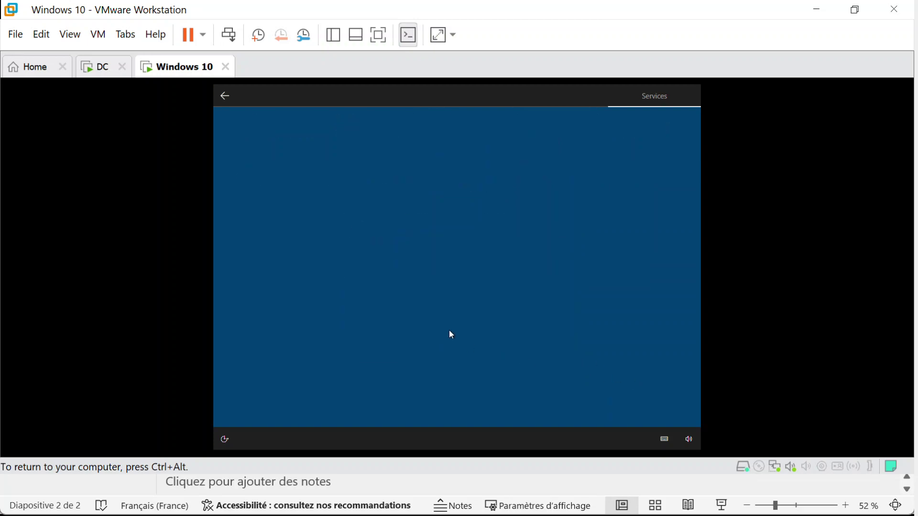
- Choose to send only the required diagnostic data to Microsoft and accept
scroll(438, 301, "down", 2)
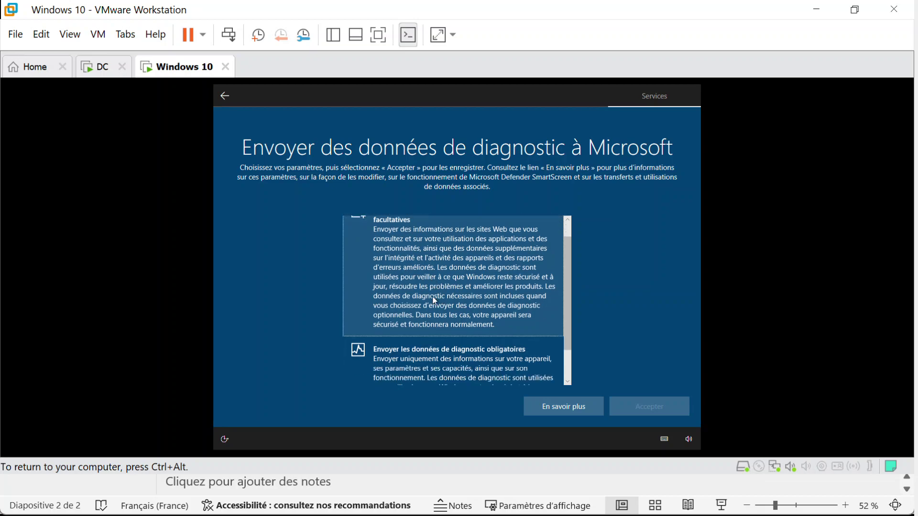
left_click(408, 340)
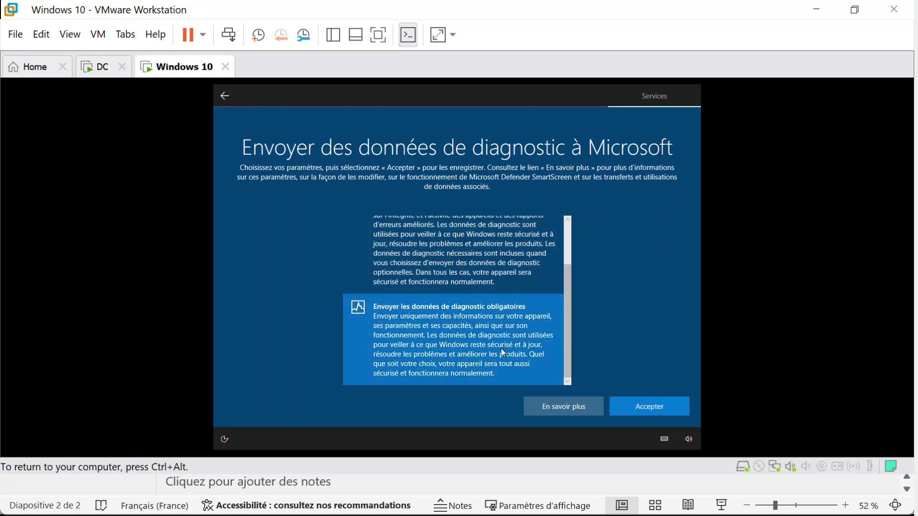
left_click(652, 407)
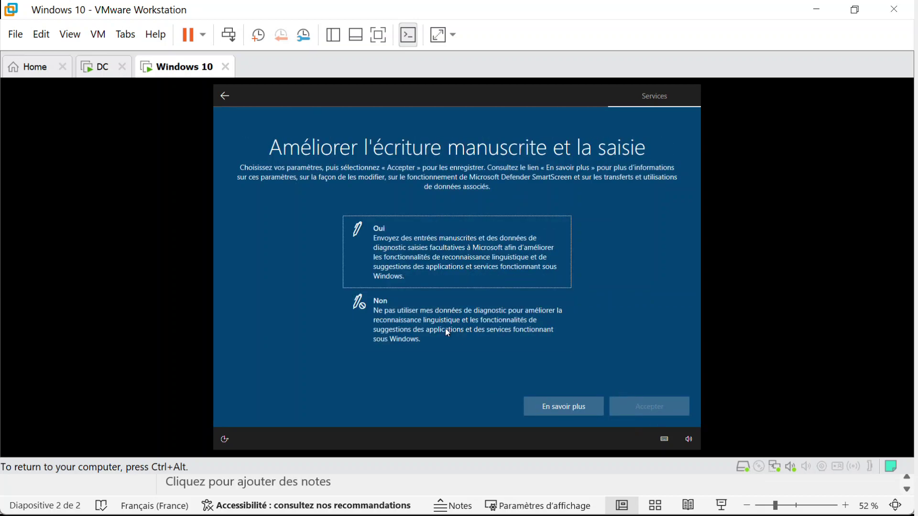
- Decline sending handwriting and typing data to Microsoft, and refuse personalised experiences based on diagnostic data
left_click(422, 323)
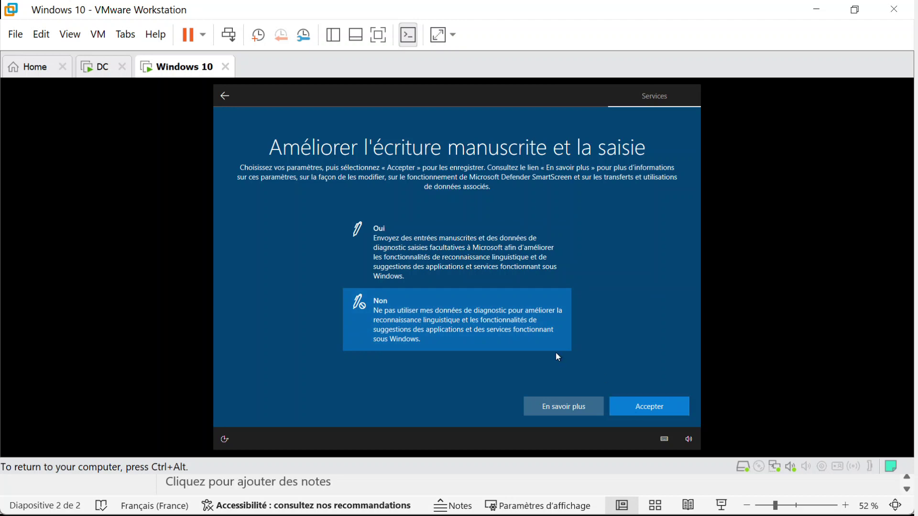
left_click(651, 413)
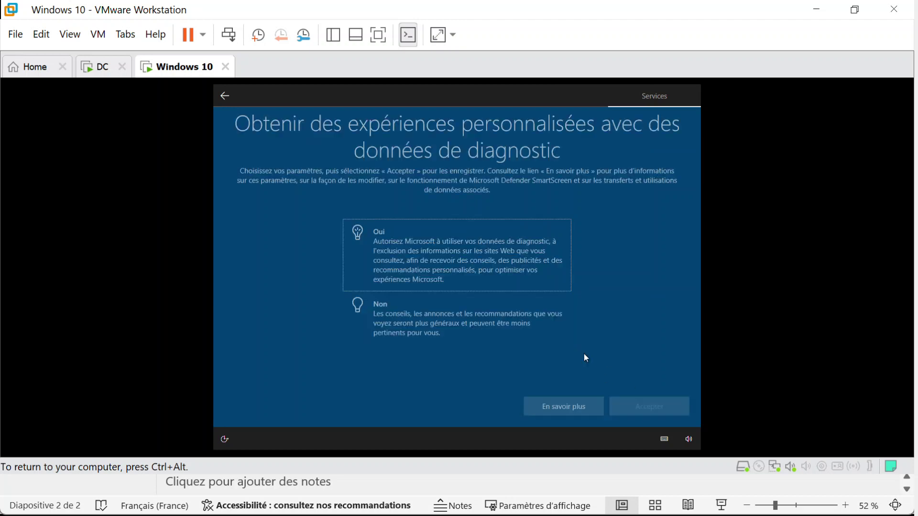
left_click(459, 306)
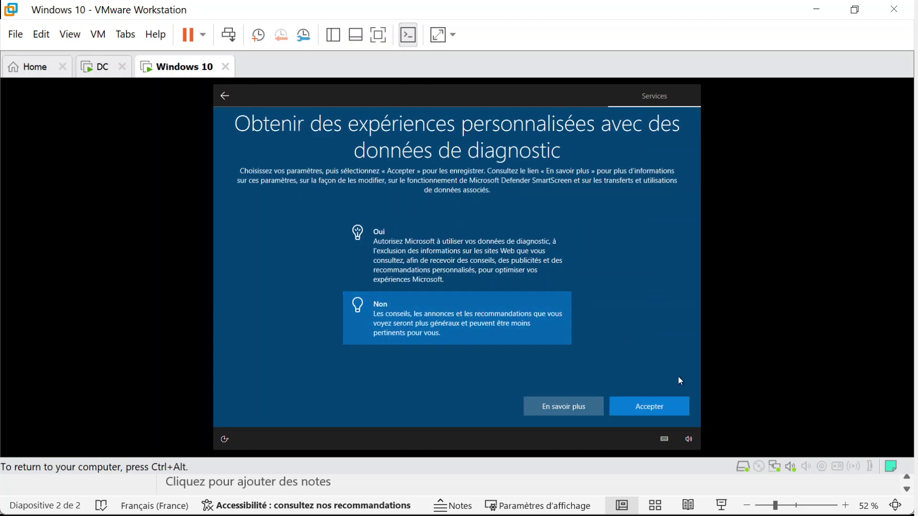
left_click(643, 404)
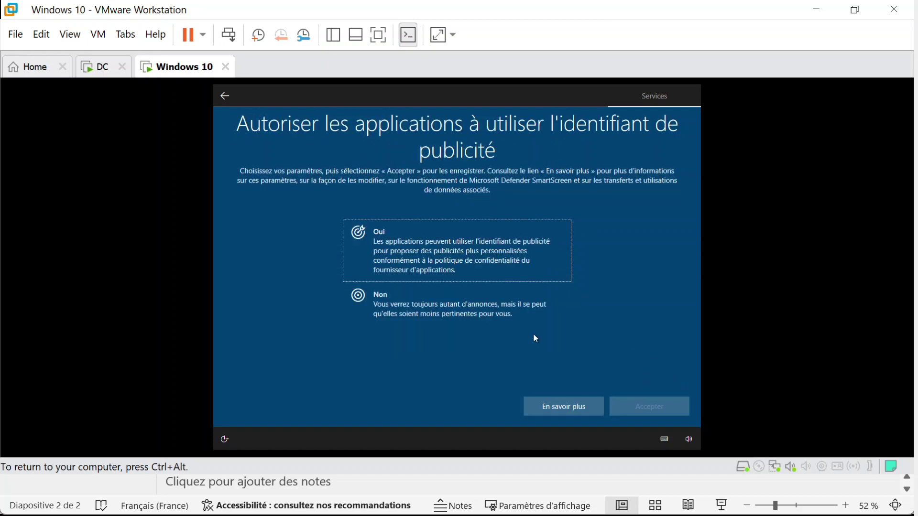
- Refuse app access to the advertising ID and accept Cortana's assistance
left_click(484, 312)
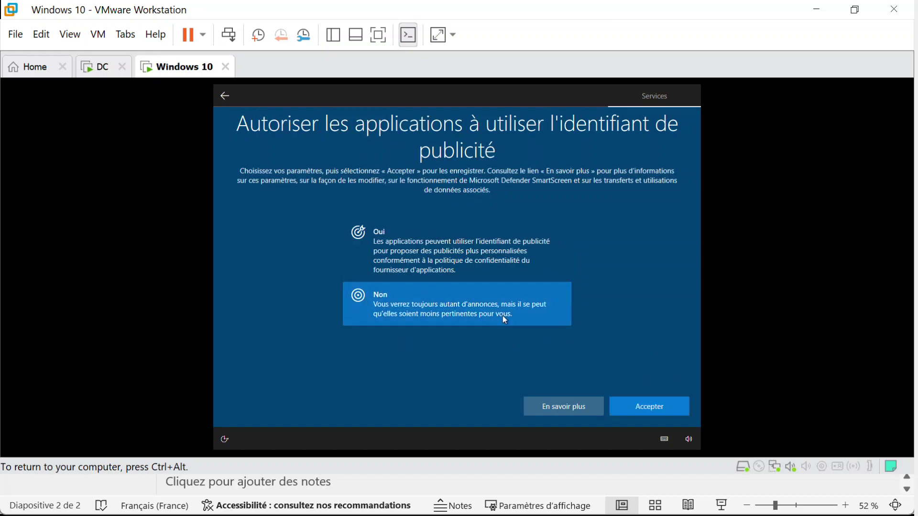
left_click(658, 412)
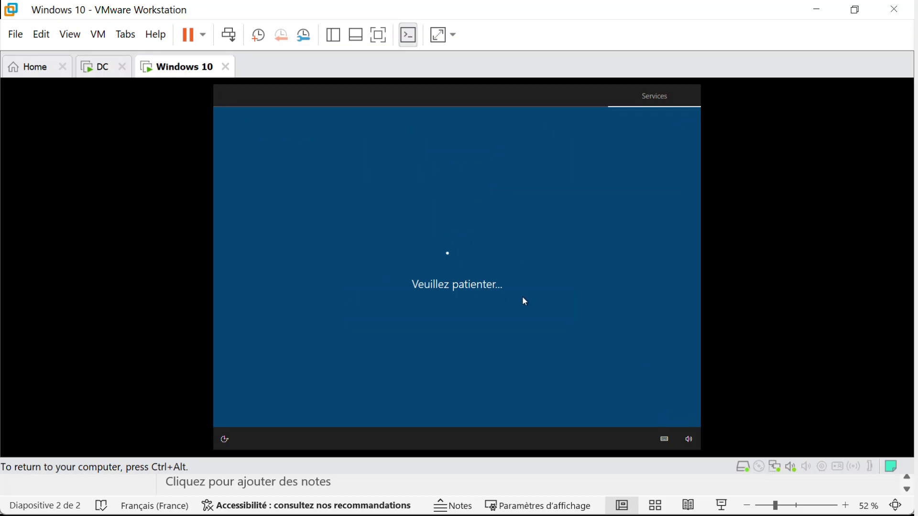
key("ctrl+alt")
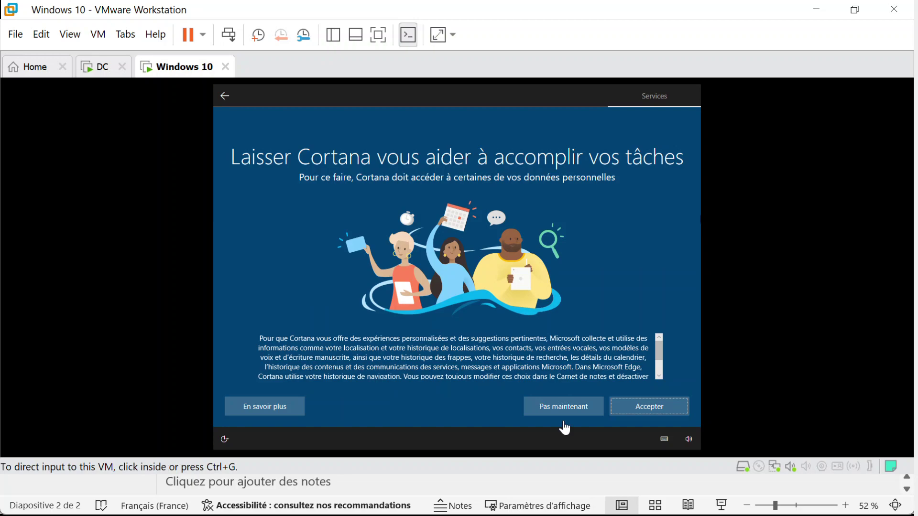
left_click(637, 409)
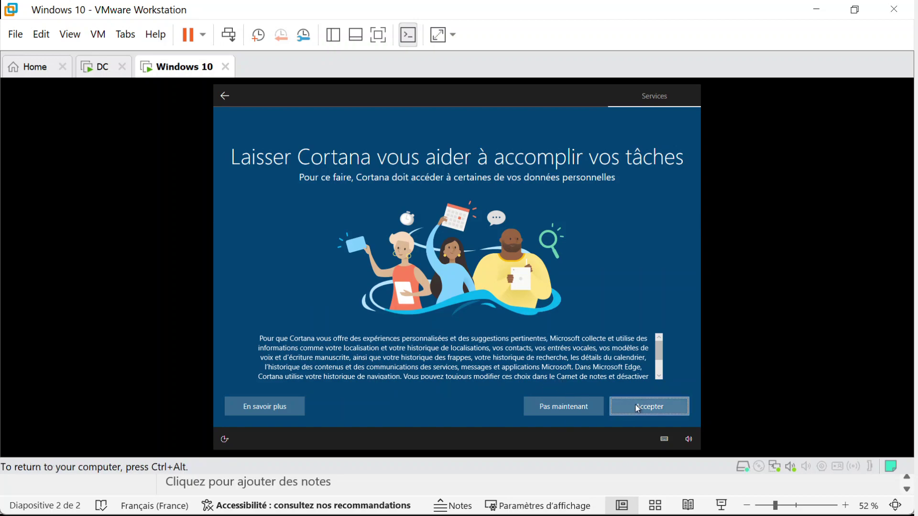
- Switch to the DC virtual machine and show the boot images of DC.labo.local in Windows Deployment Services
key("ctrl+alt")
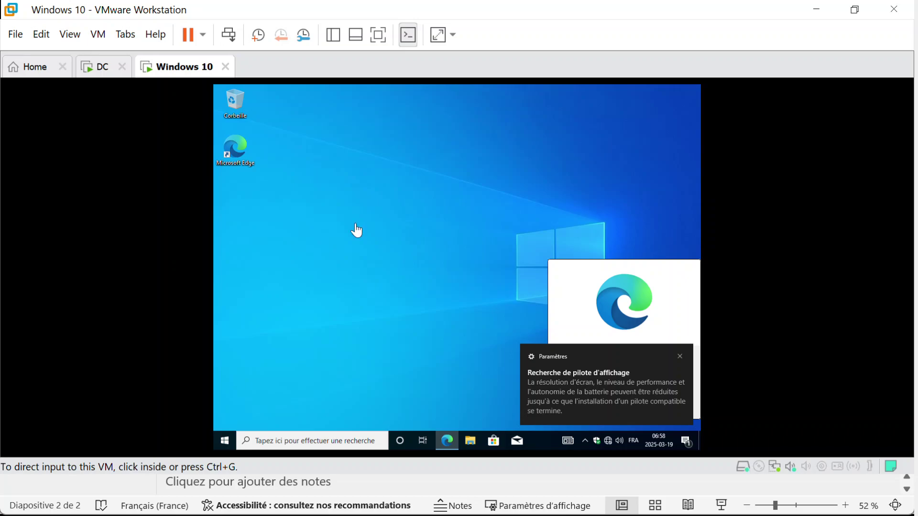
left_click(97, 73)
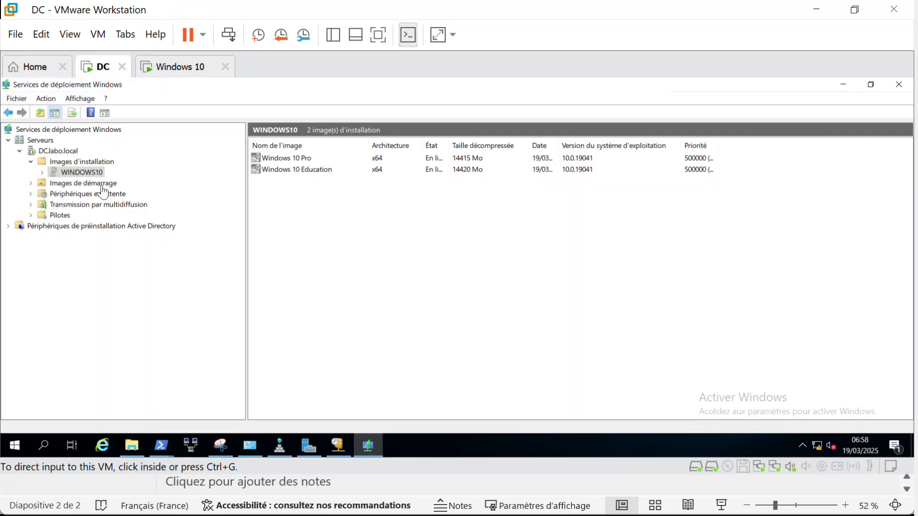
left_click(103, 184)
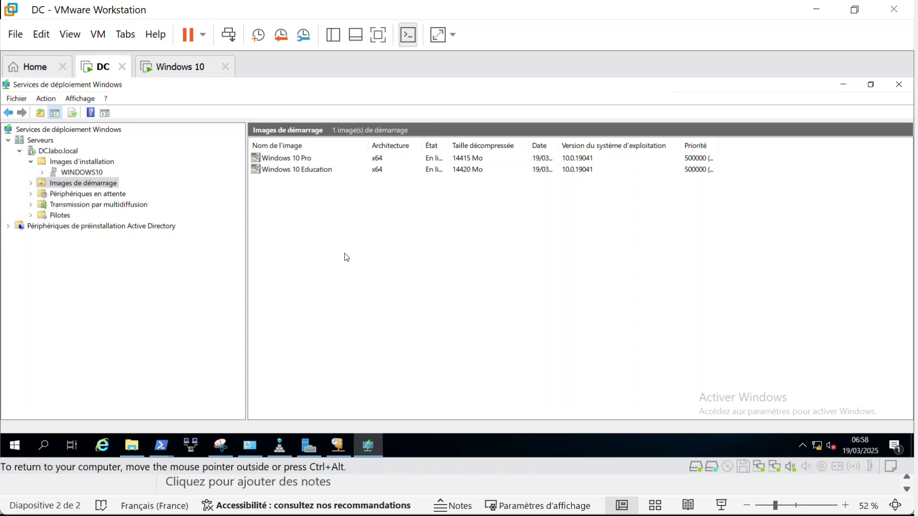